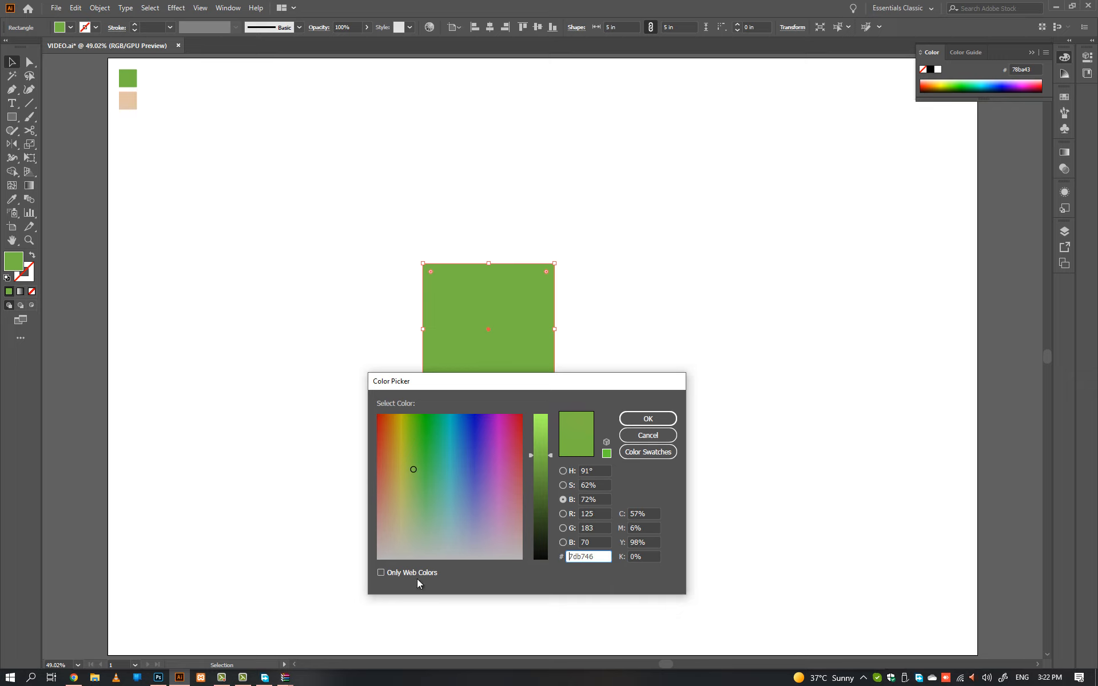
- Recolour the green square black and swap fill and stroke so it becomes an unfilled black outline
{"action": "left_click_drag", "start_coordinate": [541, 518], "coordinate": [544, 585]}
{"action": "left_click", "coordinate": [644, 417]}
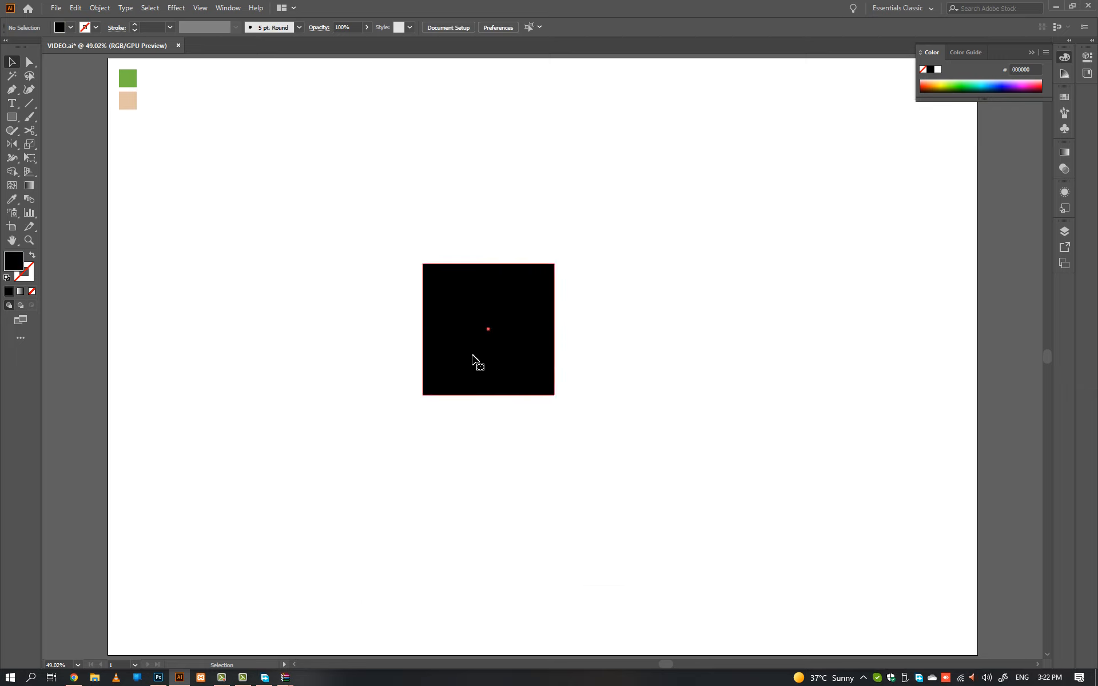
{"action": "left_click", "coordinate": [32, 255]}
{"action": "left_click", "coordinate": [101, 292]}
- Duplicate the outlined square into a row of four edge-to-edge squares, with a further copy directly above the second one
{"action": "left_click_drag", "start_coordinate": [503, 288], "coordinate": [603, 256]}
{"action": "left_click_drag", "start_coordinate": [640, 312], "coordinate": [449, 314], "text": "alt"}
{"action": "left_click", "coordinate": [703, 383]}
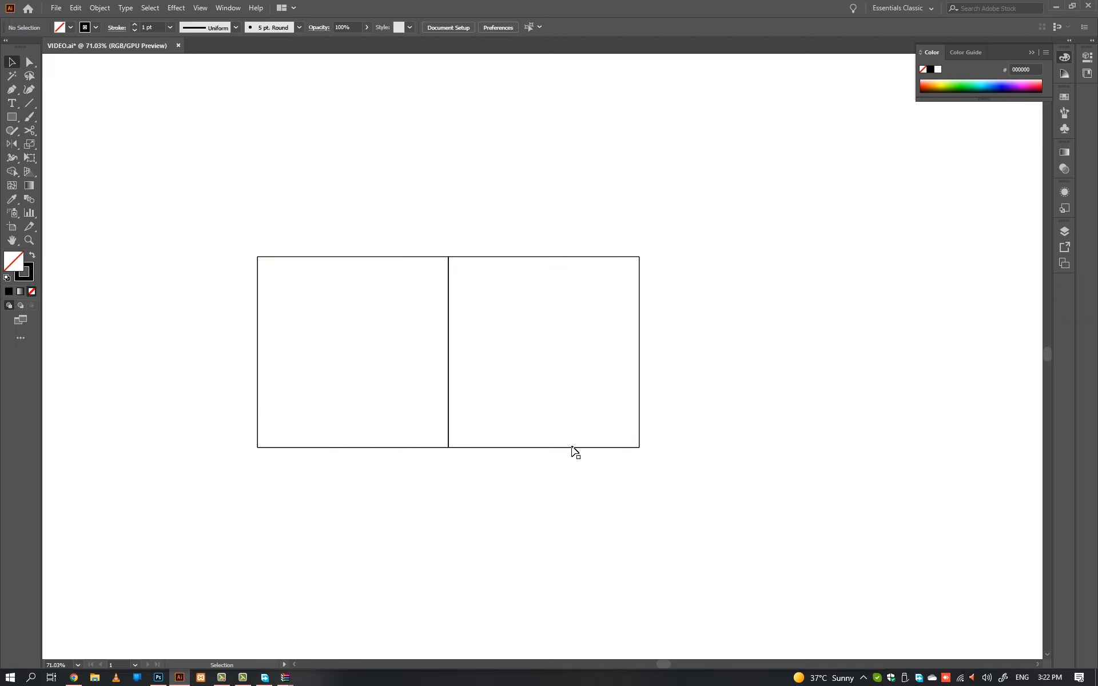
{"action": "left_click_drag", "start_coordinate": [572, 448], "coordinate": [468, 311], "text": "alt"}
{"action": "left_click", "coordinate": [558, 284]}
{"action": "left_click_drag", "start_coordinate": [346, 354], "coordinate": [346, 355]}
{"action": "left_click_drag", "start_coordinate": [358, 353], "coordinate": [740, 350], "text": "alt"}
{"action": "left_click", "coordinate": [559, 214]}
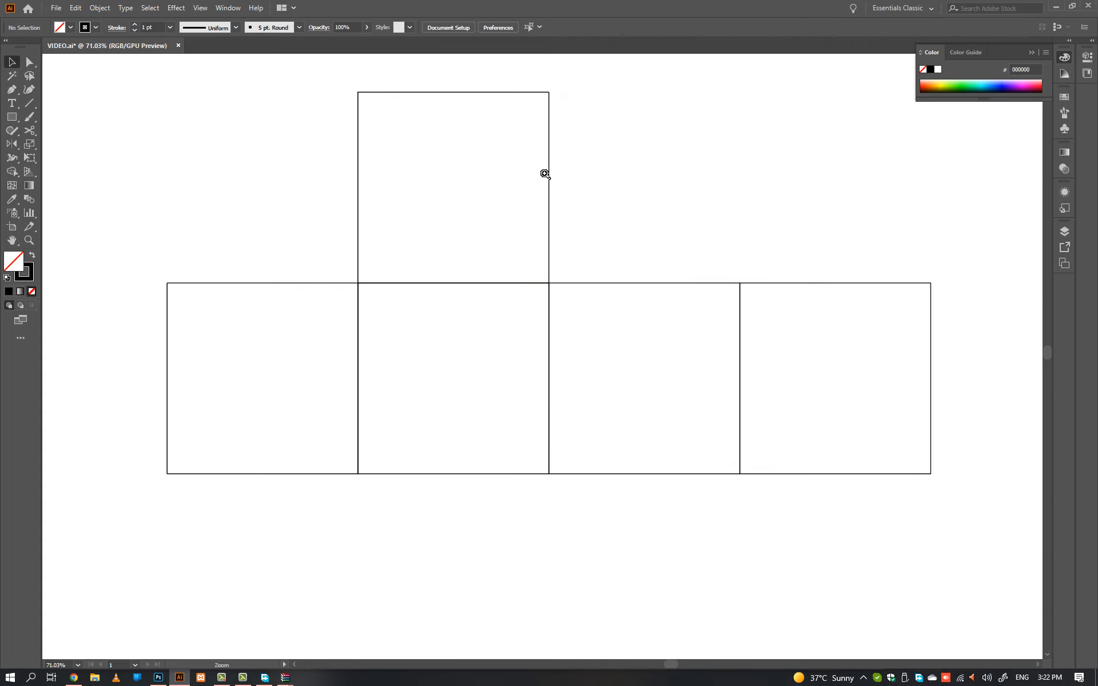
- Duplicate the upper square and snap the copy directly beneath the fourth square of the row
{"action": "left_click_drag", "start_coordinate": [544, 173], "coordinate": [457, 202]}
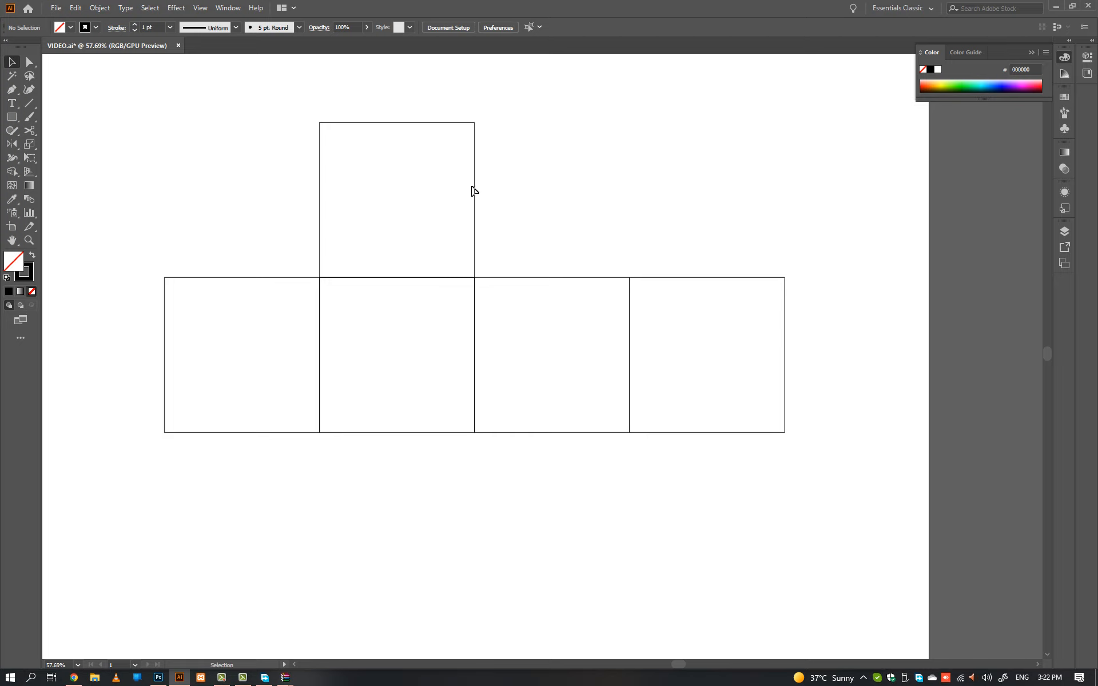
{"action": "left_click_drag", "start_coordinate": [478, 188], "coordinate": [789, 497], "text": "alt"}
{"action": "left_click", "coordinate": [813, 465]}
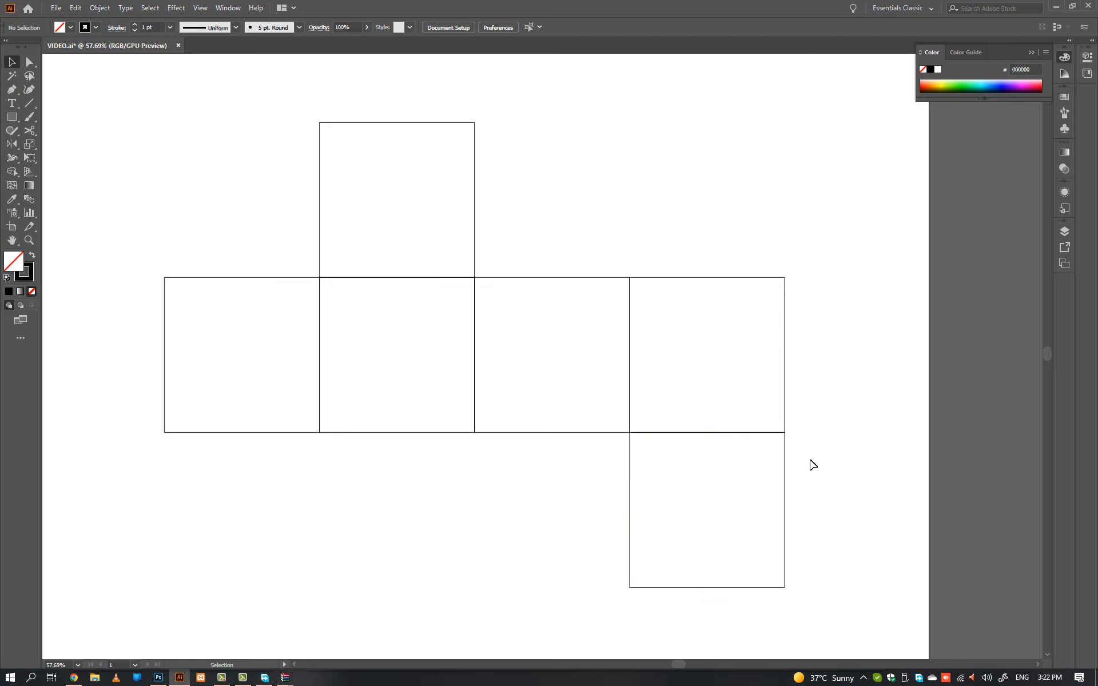
{"action": "left_click_drag", "start_coordinate": [543, 477], "coordinate": [575, 478]}
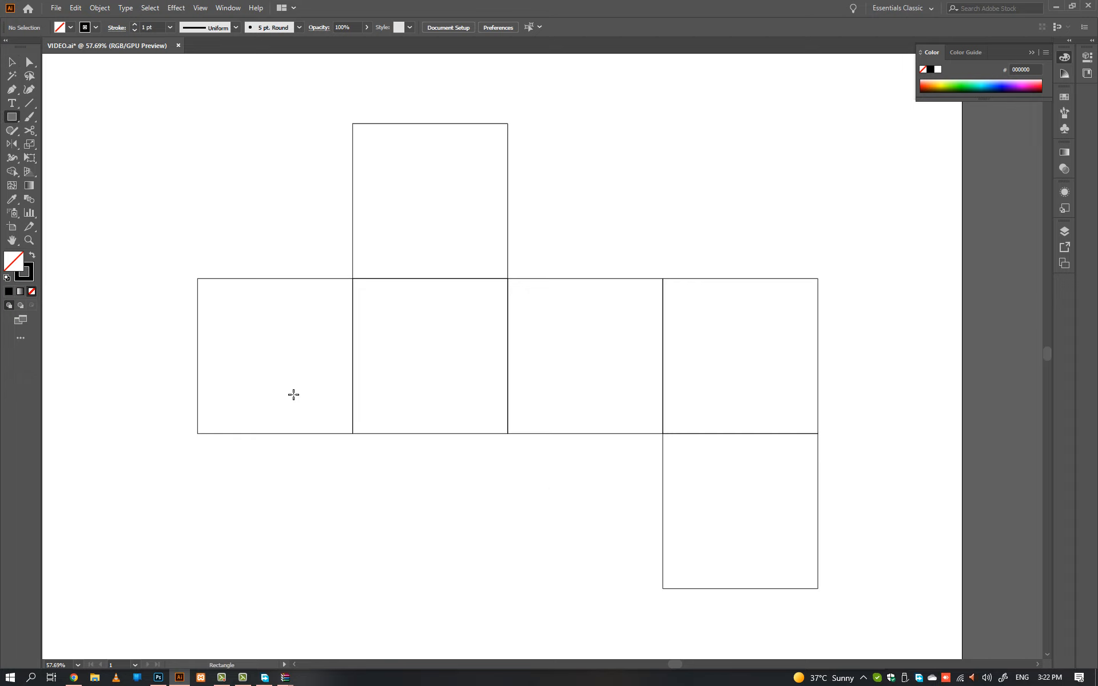
- Add a glue tab about 0.25 in wide and 5 in tall to the row's left edge and taper its outer corners
{"action": "mouse_move", "coordinate": [197, 278]}
{"action": "left_mouse_down"}
{"action": "mouse_move", "coordinate": [190, 433]}
{"action": "mouse_move", "coordinate": [284, 295]}
{"action": "mouse_move", "coordinate": [299, 296]}
{"action": "left_mouse_up"}
{"action": "key", "text": "a"}
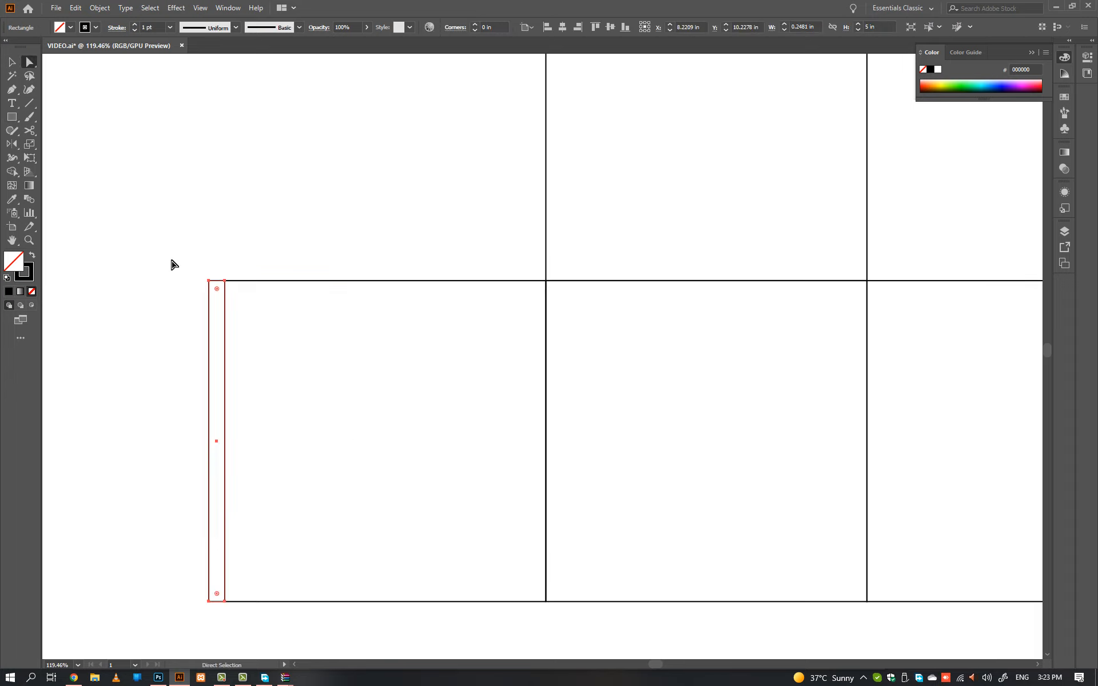
{"action": "key", "text": "s"}
{"action": "left_click_drag", "start_coordinate": [223, 627], "coordinate": [184, 596]}
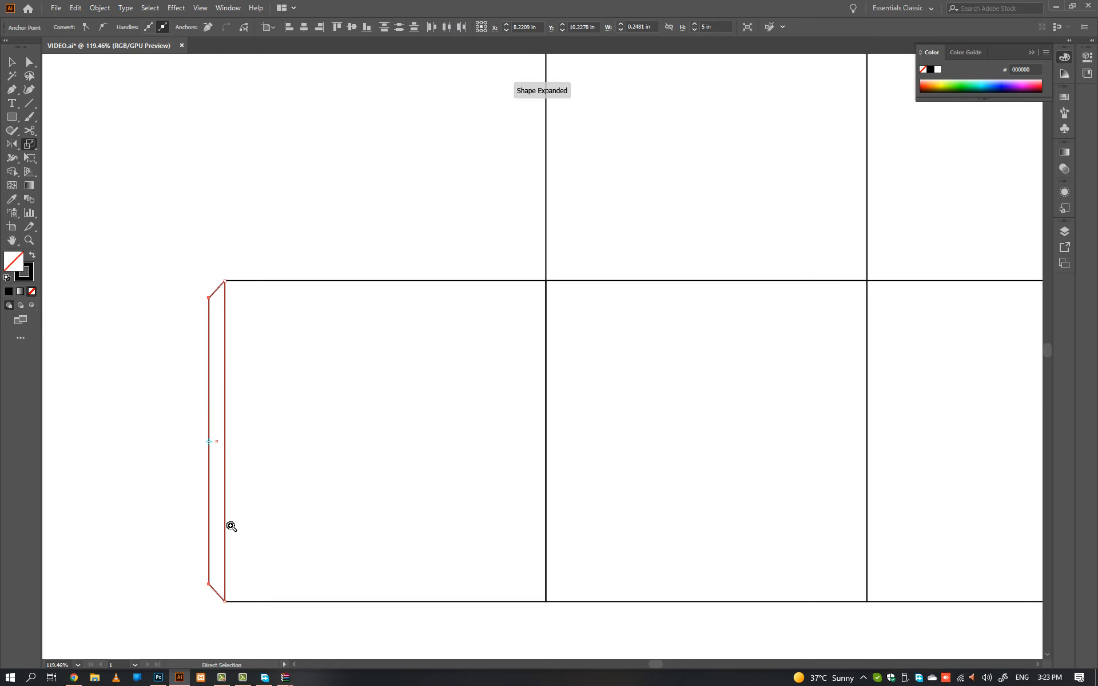
{"action": "left_click", "coordinate": [229, 523], "text": "ctrl"}
- Draw a 5 by 2.5 in flap rectangle on the upper edge of the third square
{"action": "left_click_drag", "start_coordinate": [327, 468], "coordinate": [257, 469], "text": "ctrl"}
{"action": "left_click_drag", "start_coordinate": [524, 457], "coordinate": [407, 419]}
{"action": "left_click_drag", "start_coordinate": [498, 426], "coordinate": [394, 420]}
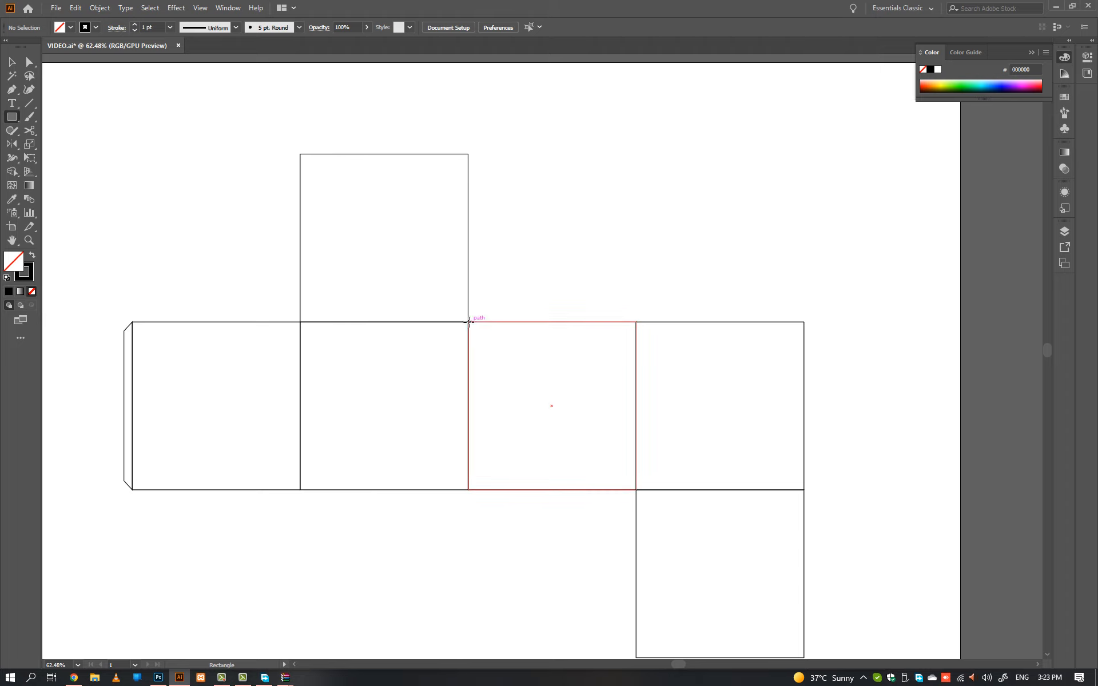
{"action": "left_click_drag", "start_coordinate": [468, 322], "coordinate": [525, 238]}
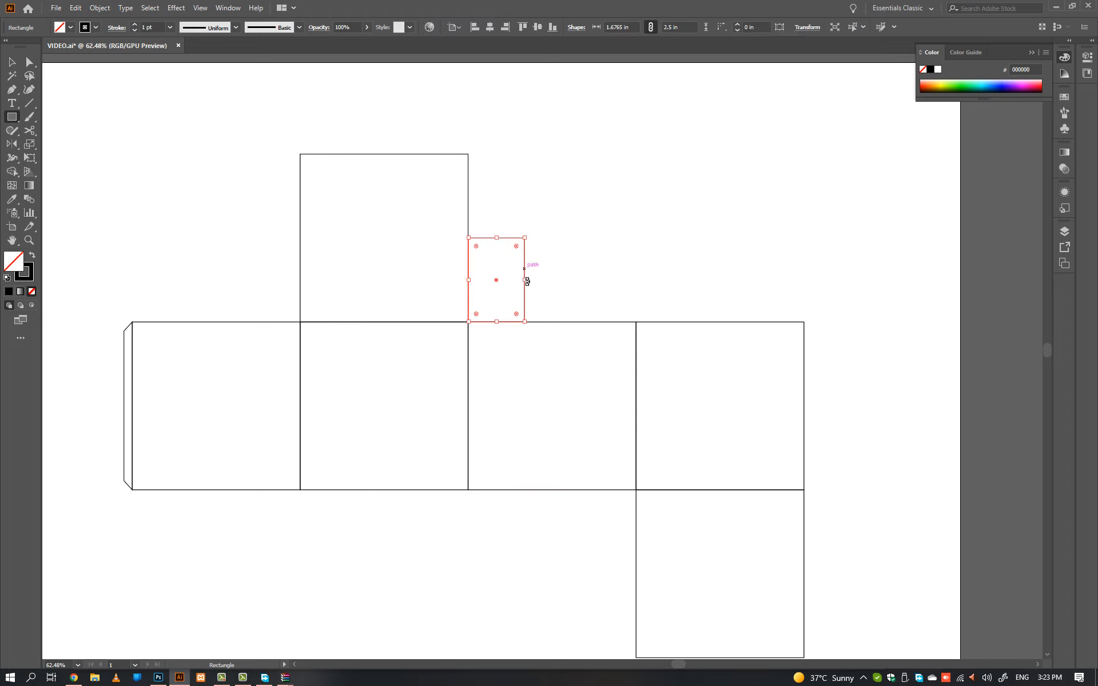
{"action": "key", "text": "v"}
{"action": "left_click_drag", "start_coordinate": [527, 281], "coordinate": [636, 281]}
- Slant the flap's left side inward and add an anchor point near its base, pulled inward to form an angled notch
{"action": "key", "text": "a"}
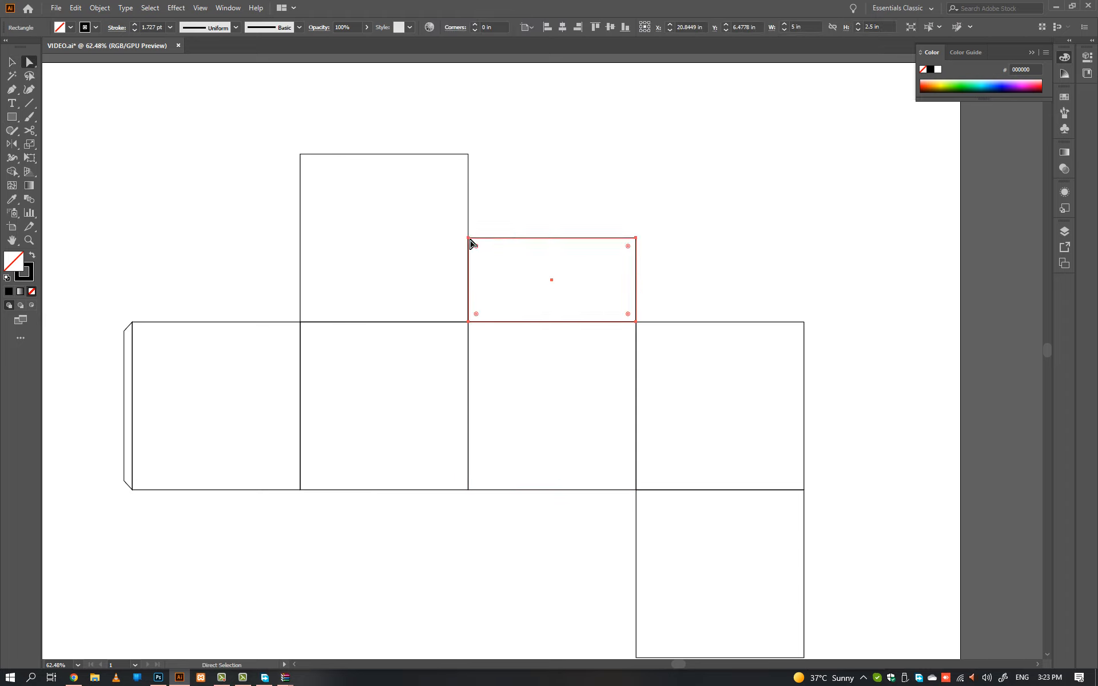
{"action": "left_click_drag", "start_coordinate": [469, 237], "coordinate": [492, 237]}
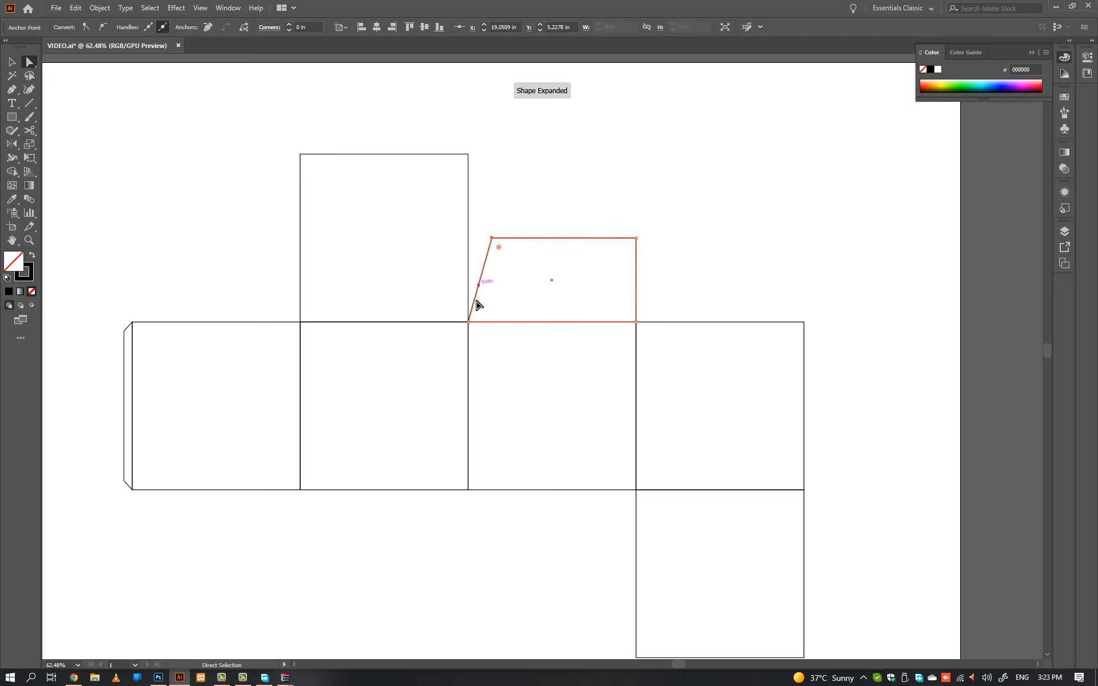
{"action": "scroll", "coordinate": [469, 323], "scroll_direction": "up", "scroll_amount": 3}
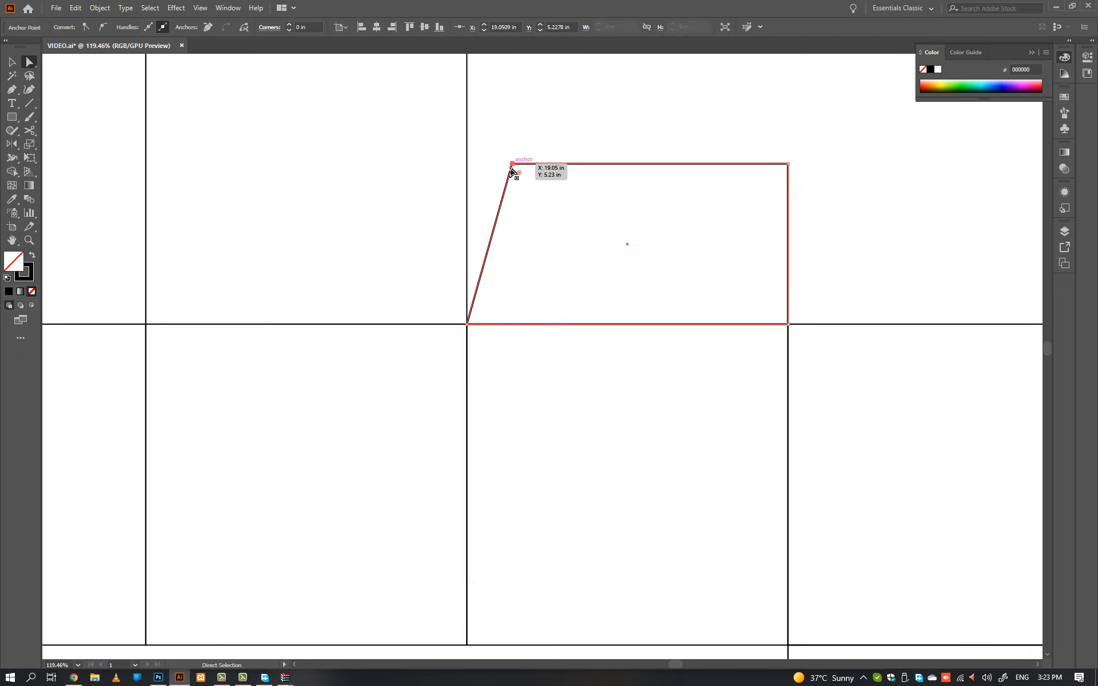
{"action": "key", "text": "p"}
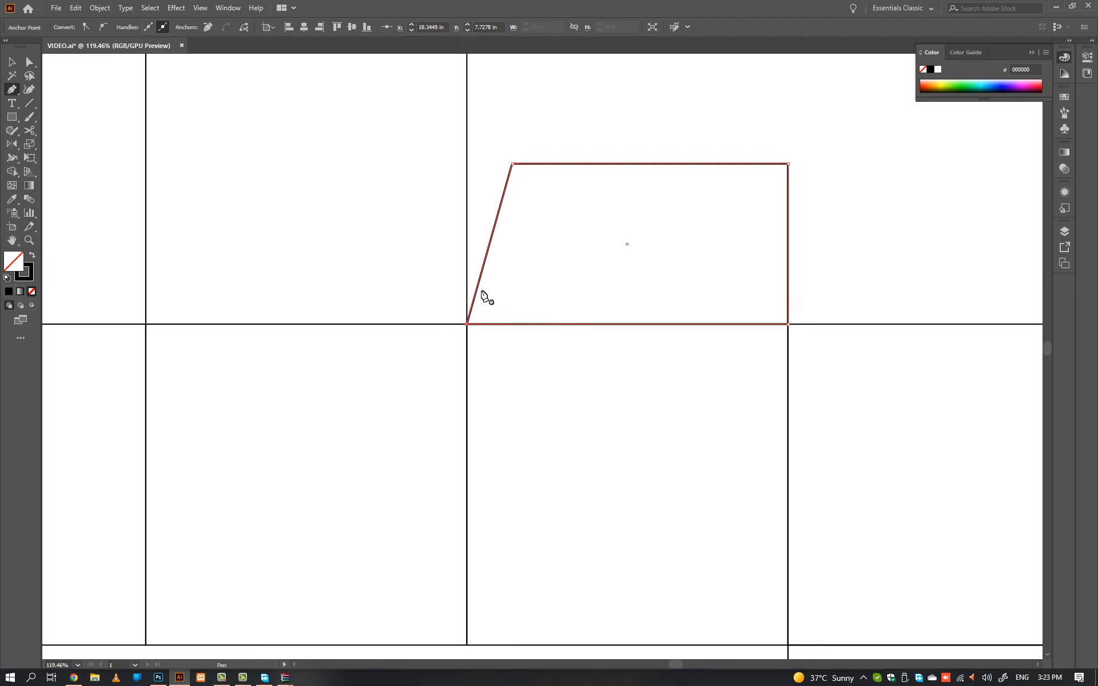
{"action": "left_click", "coordinate": [477, 285]}
{"action": "key", "text": "a"}
{"action": "left_click_drag", "start_coordinate": [478, 286], "coordinate": [485, 305]}
{"action": "key", "text": "p"}
{"action": "scroll", "coordinate": [529, 286], "scroll_direction": "down", "scroll_amount": 3}
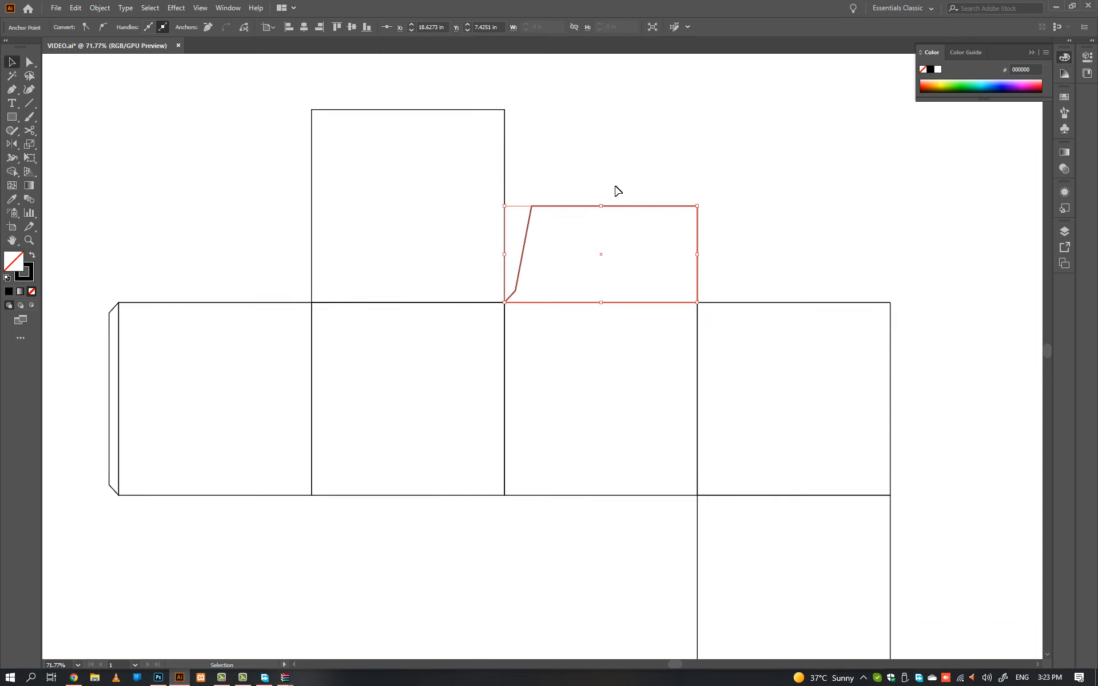
- Move the flap's upper-right corner slightly inward and round both of its upper corners
{"action": "key", "text": "a"}
{"action": "mouse_move", "coordinate": [697, 206]}
{"action": "left_mouse_down"}
{"action": "mouse_move", "coordinate": [680, 211]}
{"action": "mouse_move", "coordinate": [694, 207]}
{"action": "left_mouse_up"}
{"action": "left_click", "coordinate": [729, 211]}
{"action": "left_click", "coordinate": [710, 198]}
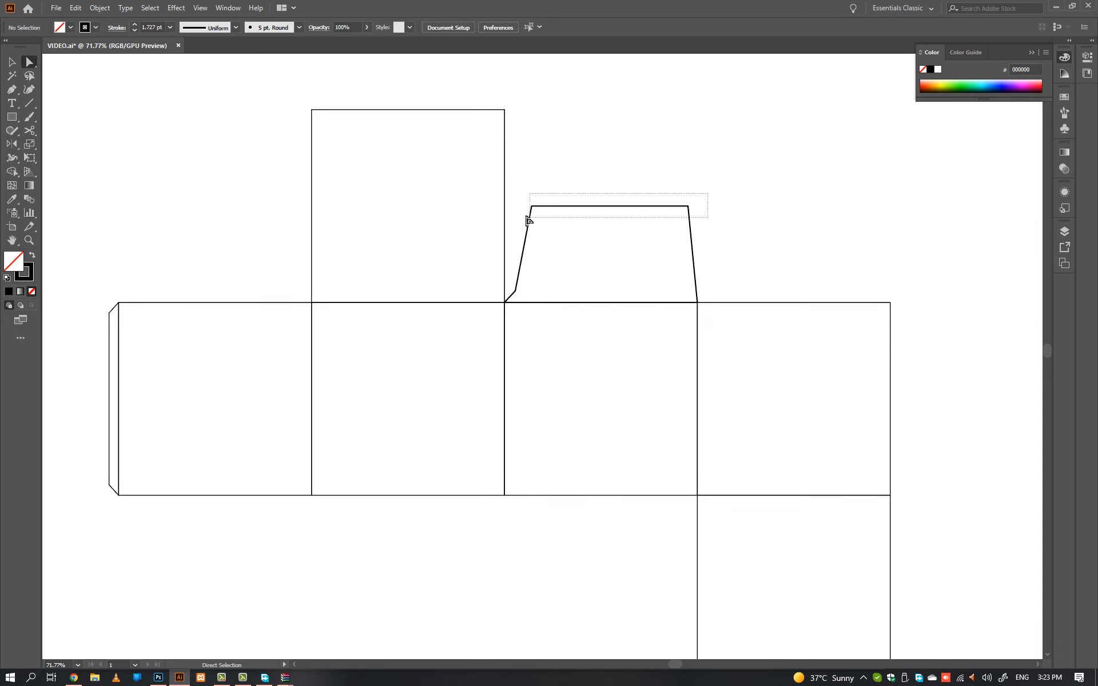
{"action": "left_click_drag", "start_coordinate": [529, 220], "coordinate": [536, 209]}
{"action": "key", "text": "v"}
{"action": "left_click", "coordinate": [588, 199]}
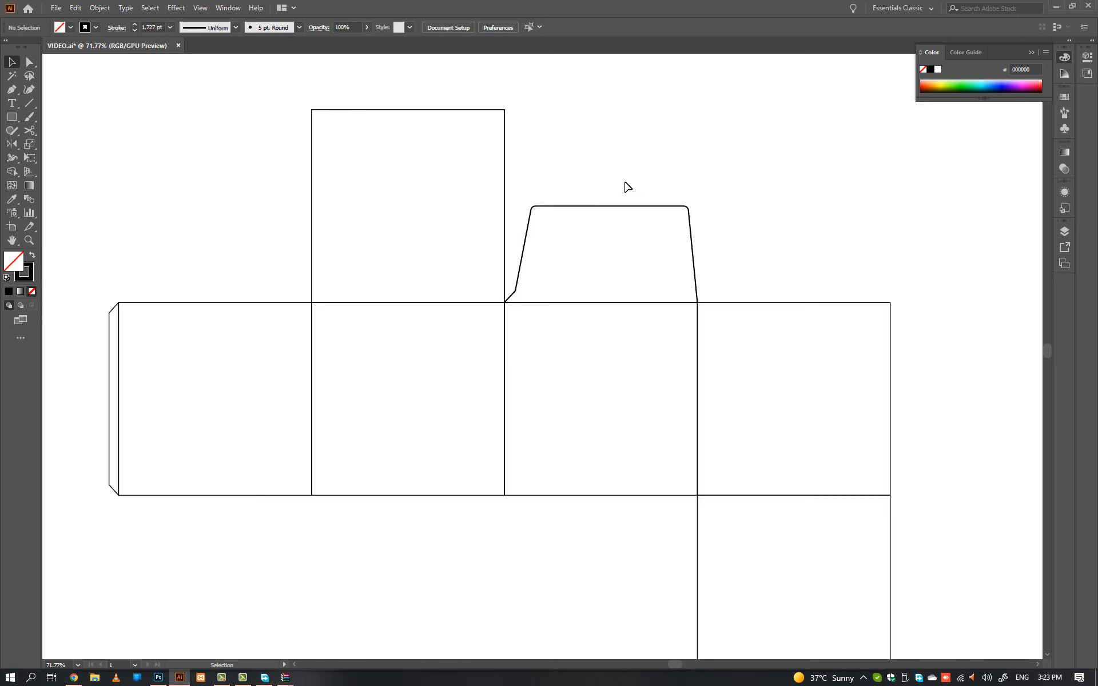
- Reflect a copy of the flap about the centre of the upper square so it sits above the first square
{"action": "left_click_drag", "start_coordinate": [658, 189], "coordinate": [645, 235]}
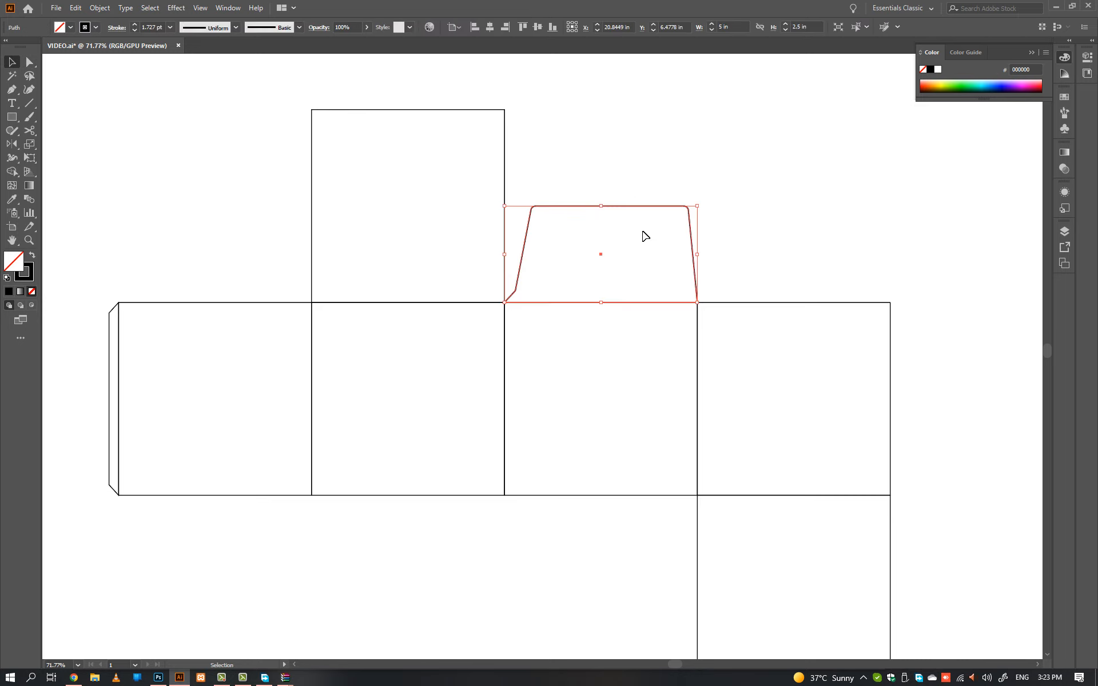
{"action": "key", "text": "o"}
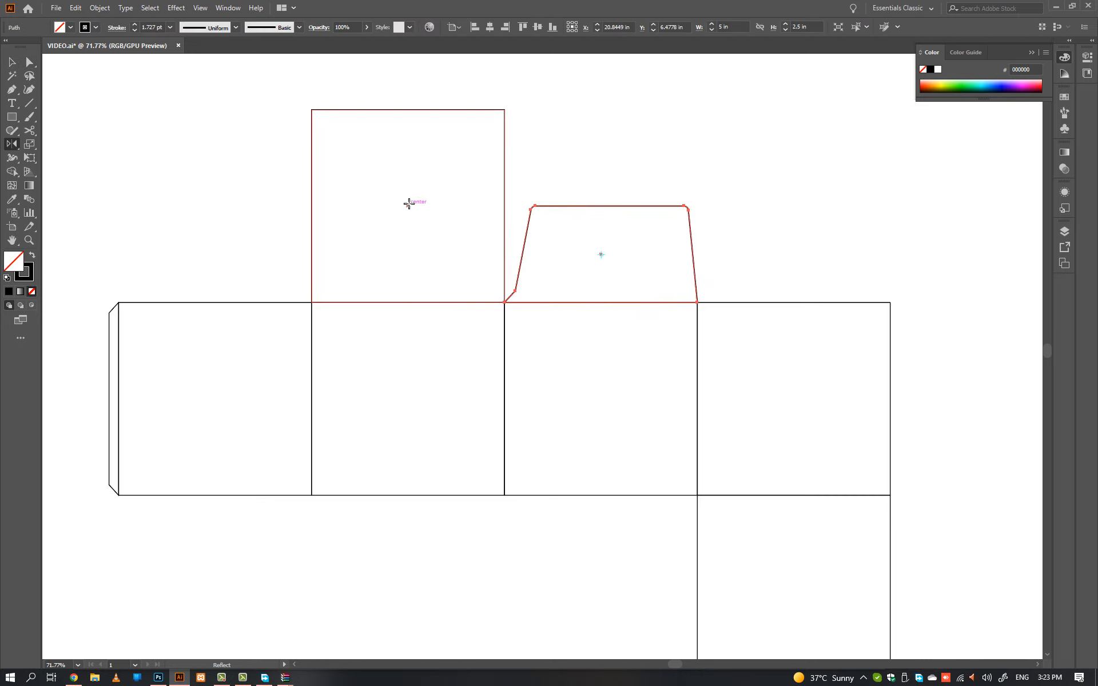
{"action": "left_click", "coordinate": [408, 206]}
{"action": "left_click_drag", "start_coordinate": [458, 244], "coordinate": [300, 232]}
{"action": "left_click", "coordinate": [608, 149], "text": "ctrl"}
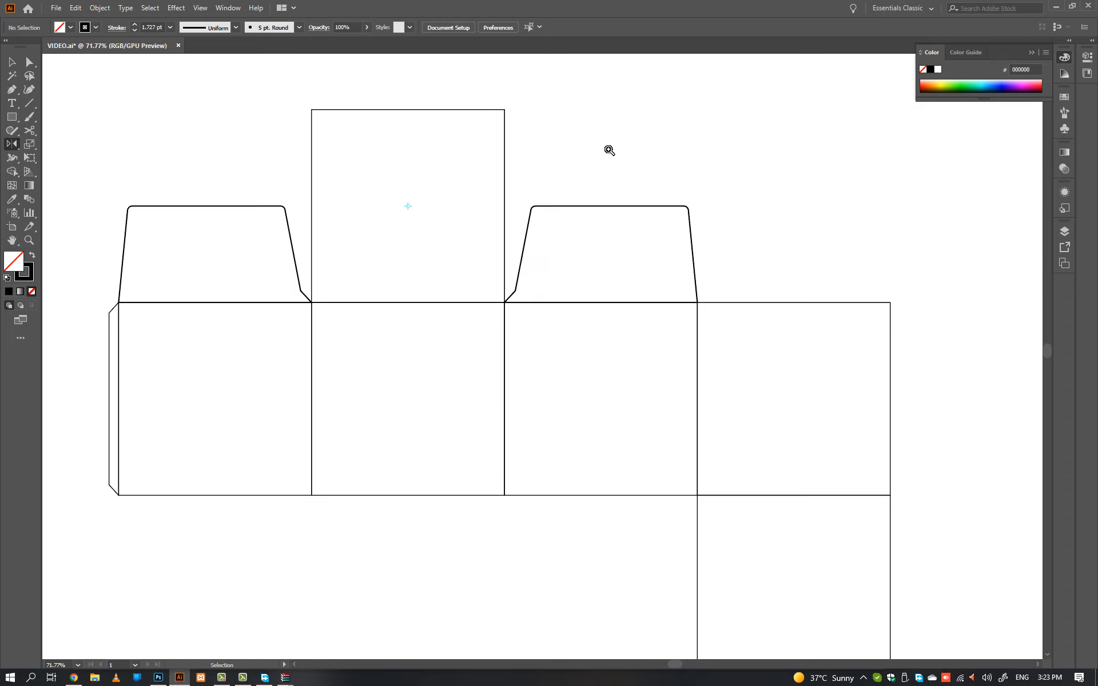
- Duplicate both dust flaps straight down to just below the row of squares
{"action": "left_click_drag", "start_coordinate": [609, 149], "coordinate": [578, 166]}
{"action": "left_click_drag", "start_coordinate": [624, 181], "coordinate": [562, 206]}
{"action": "key", "text": "v"}
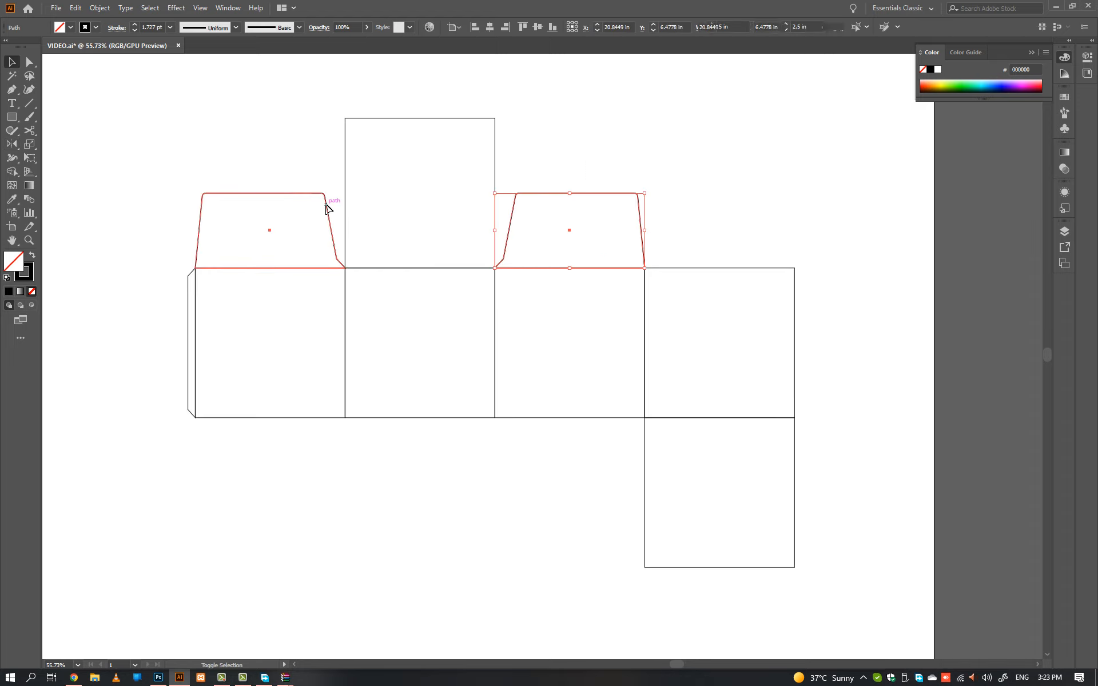
{"action": "left_click", "coordinate": [325, 205], "text": "shift"}
{"action": "left_click_drag", "start_coordinate": [325, 205], "coordinate": [326, 454]}
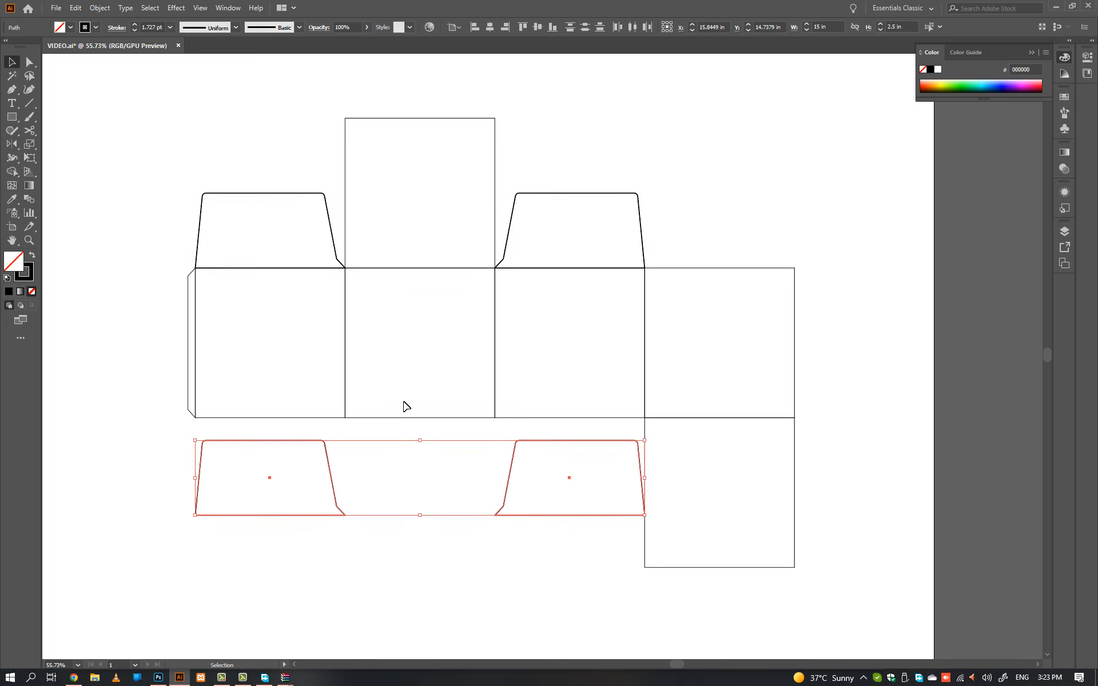
- Flip the two lower flap copies vertically and mirror the right-hand copy horizontally
{"action": "key", "text": "o"}
{"action": "left_click_drag", "start_coordinate": [571, 482], "coordinate": [493, 493]}
{"action": "key", "text": "ctrl+shift+a"}
{"action": "key", "text": "v"}
{"action": "key", "text": "o"}
{"action": "key", "text": "v"}
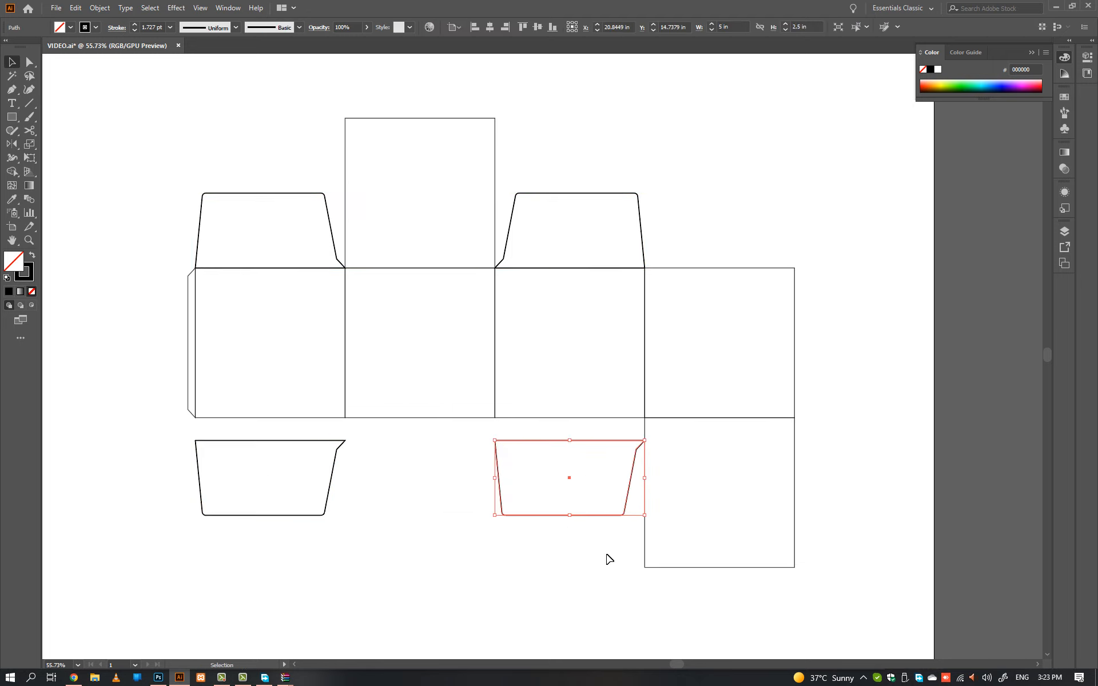
{"action": "left_click", "coordinate": [608, 558]}
- Mirror the lower-left flap horizontally and attach both lower flaps to the bottom edges of the first and third squares
{"action": "left_click_drag", "start_coordinate": [595, 516], "coordinate": [594, 492]}
{"action": "left_click_drag", "start_coordinate": [436, 520], "coordinate": [110, 454]}
{"action": "key", "text": "p"}
{"action": "key", "text": "v"}
{"action": "left_click", "coordinate": [346, 527]}
{"action": "left_click_drag", "start_coordinate": [341, 469], "coordinate": [341, 428]}
{"action": "left_click", "coordinate": [360, 465]}
- Draw a narrow tuck flap on the upper square's top edge, round its outer corners and give it the same 1 pt outline
{"action": "left_click_drag", "start_coordinate": [852, 143], "coordinate": [834, 220]}
{"action": "left_click_drag", "start_coordinate": [359, 116], "coordinate": [357, 161]}
{"action": "left_click_drag", "start_coordinate": [357, 161], "coordinate": [446, 160]}
{"action": "mouse_move", "coordinate": [337, 168]}
{"action": "left_mouse_down"}
{"action": "mouse_move", "coordinate": [584, 122]}
{"action": "mouse_move", "coordinate": [601, 129]}
{"action": "mouse_move", "coordinate": [310, 143]}
{"action": "mouse_move", "coordinate": [629, 136]}
{"action": "mouse_move", "coordinate": [586, 150]}
{"action": "left_mouse_up"}
{"action": "key", "text": "a"}
{"action": "key", "text": "i"}
{"action": "left_click", "coordinate": [337, 189]}
{"action": "key", "text": "a"}
{"action": "left_click", "coordinate": [653, 127]}
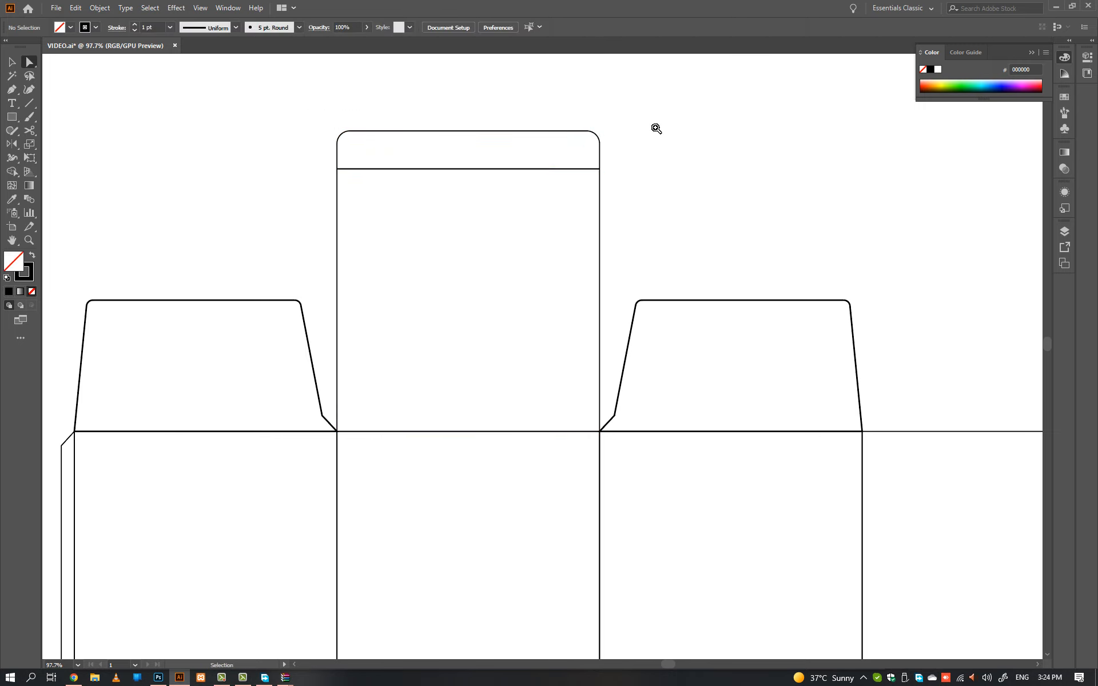
- Duplicate the tuck flap, rotate the copy 180° and attach it to the bottom edge of the lowest square
{"action": "left_click_drag", "start_coordinate": [654, 127], "coordinate": [526, 131]}
{"action": "left_click_drag", "start_coordinate": [670, 142], "coordinate": [713, 461]}
{"action": "key", "text": "r"}
{"action": "left_click_drag", "start_coordinate": [721, 444], "coordinate": [565, 454]}
{"action": "left_click_drag", "start_coordinate": [682, 472], "coordinate": [852, 456]}
{"action": "key", "text": "v"}
{"action": "left_click_drag", "start_coordinate": [514, 424], "coordinate": [489, 384]}
{"action": "left_click", "coordinate": [477, 445]}
{"action": "left_click_drag", "start_coordinate": [563, 451], "coordinate": [492, 455]}
{"action": "left_click_drag", "start_coordinate": [492, 455], "coordinate": [522, 496]}
{"action": "left_click_drag", "start_coordinate": [501, 462], "coordinate": [465, 442]}
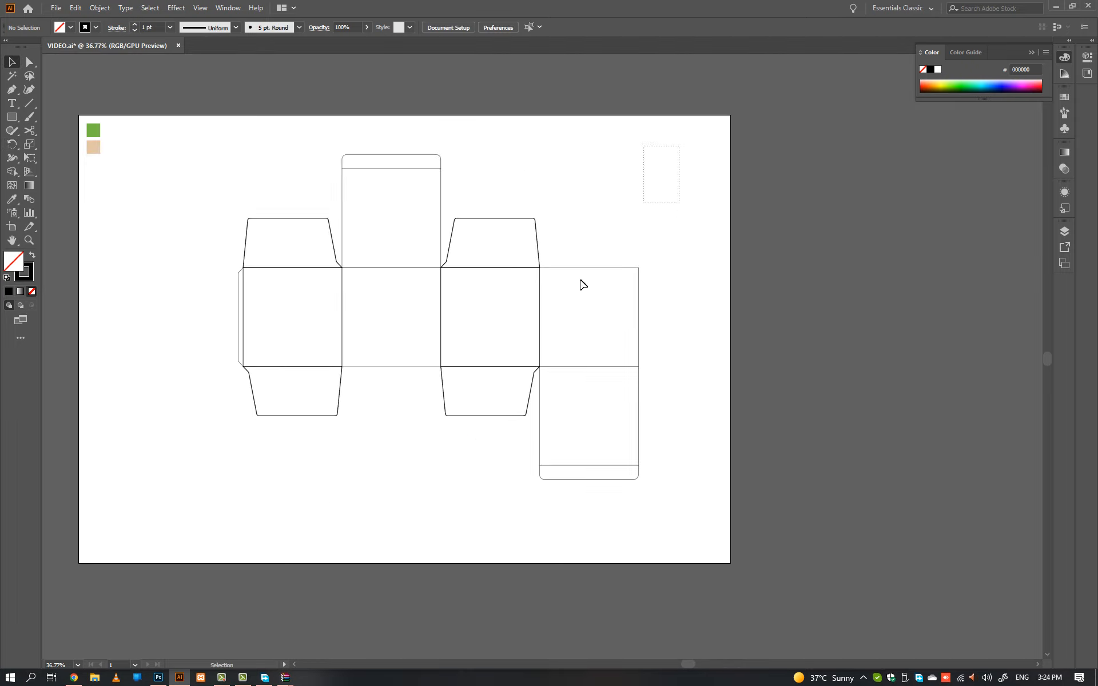
- Select the entire box dieline and set its stroke weight to 2 pt
{"action": "left_click_drag", "start_coordinate": [679, 146], "coordinate": [213, 517]}
{"action": "key", "text": "i"}
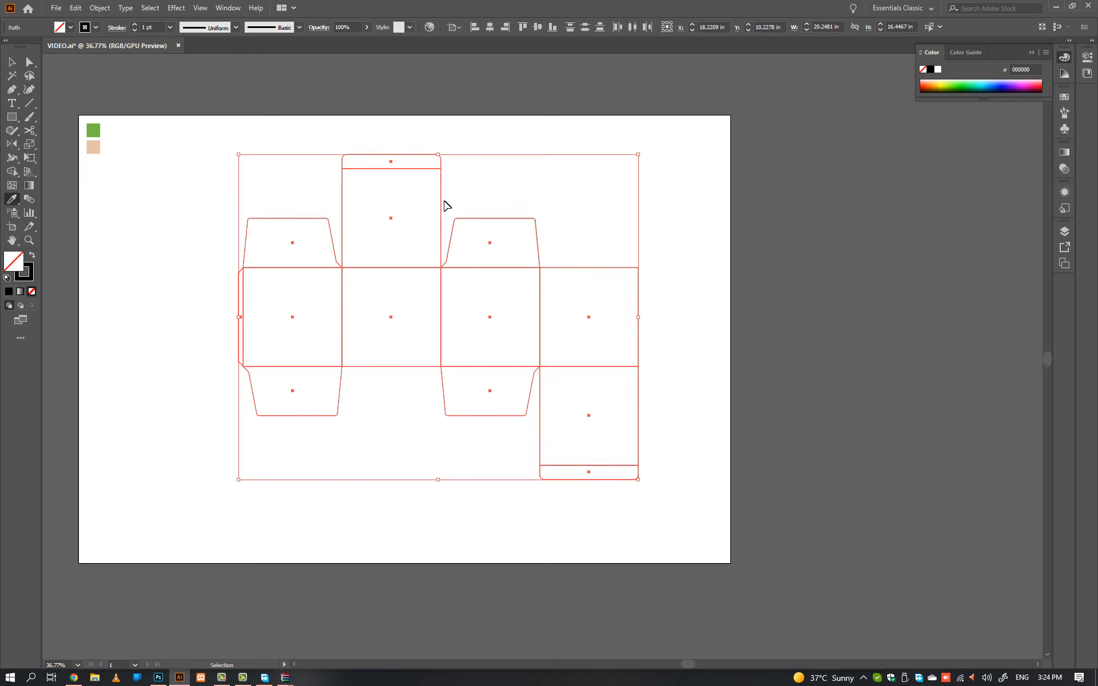
{"action": "left_click", "coordinate": [487, 188], "text": "ctrl"}
{"action": "left_click_drag", "start_coordinate": [608, 357], "coordinate": [214, 489]}
{"action": "left_click", "coordinate": [166, 228]}
- Move the whole dieline toward the lower left of the artboard, leaving free space on its right
{"action": "key", "text": "ctrl+0"}
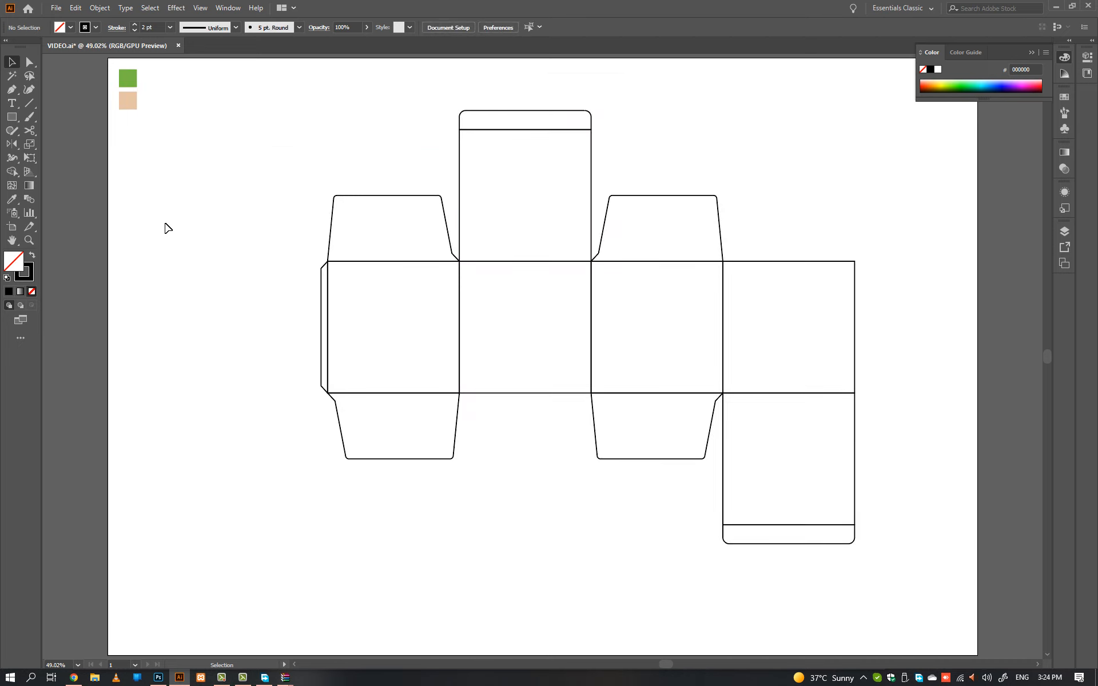
{"action": "left_click_drag", "start_coordinate": [695, 189], "coordinate": [558, 243]}
{"action": "left_click", "coordinate": [679, 218]}
{"action": "left_click", "coordinate": [643, 223]}
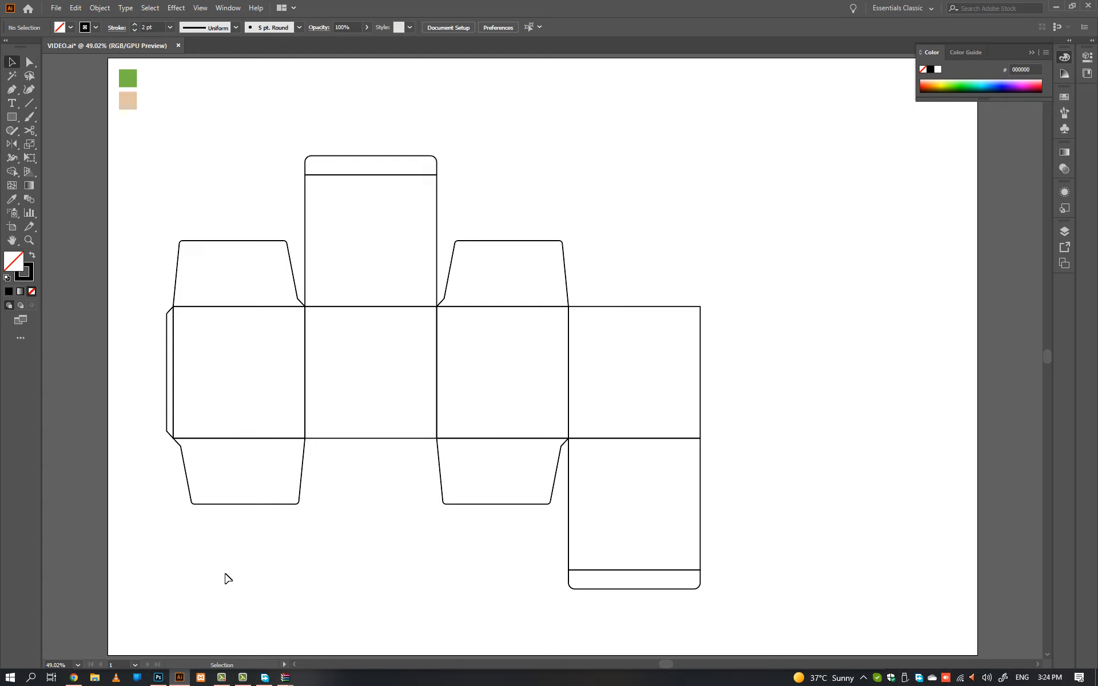
- Add the lowercase text "budysss" in the empty area to the upper right of the dieline
{"action": "key", "text": "t"}
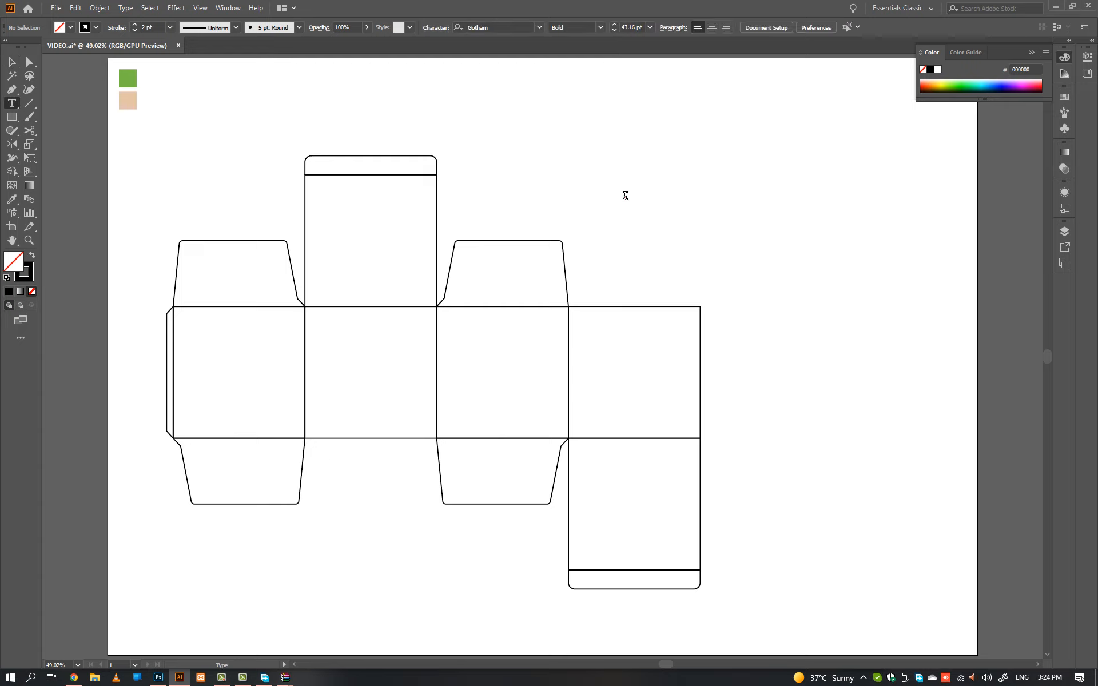
{"action": "left_click", "coordinate": [625, 196]}
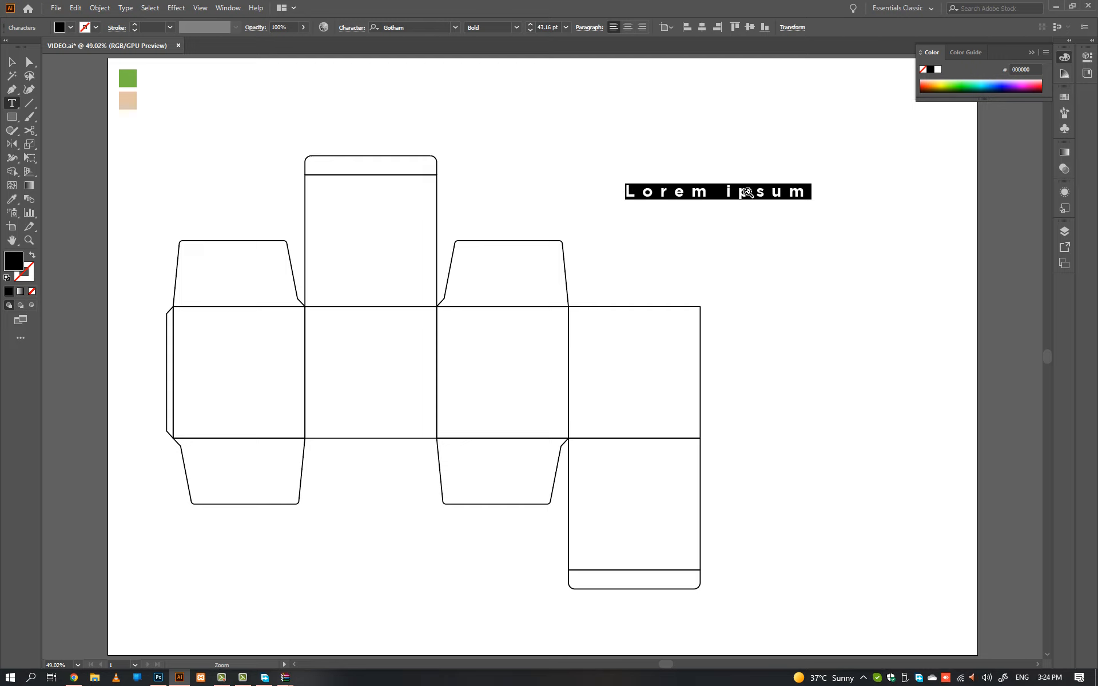
{"action": "left_click_drag", "start_coordinate": [748, 193], "coordinate": [1030, 203]}
{"action": "left_click_drag", "start_coordinate": [1029, 203], "coordinate": [812, 320]}
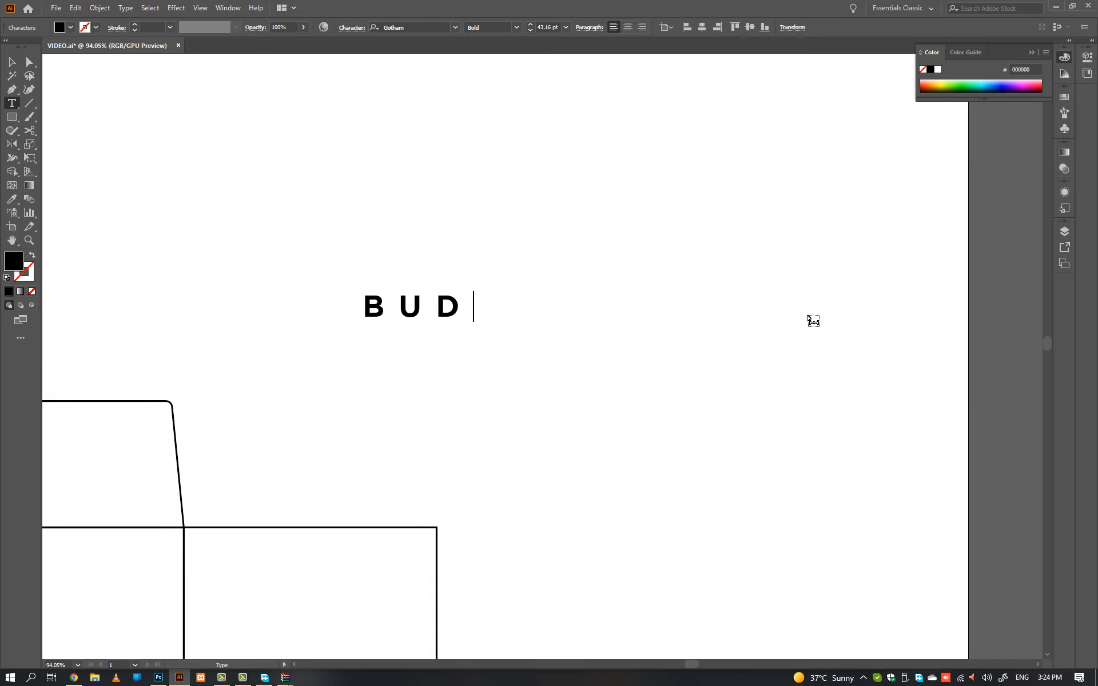
{"action": "key", "text": "ctrl+a"}
{"action": "type", "text": "bu"}
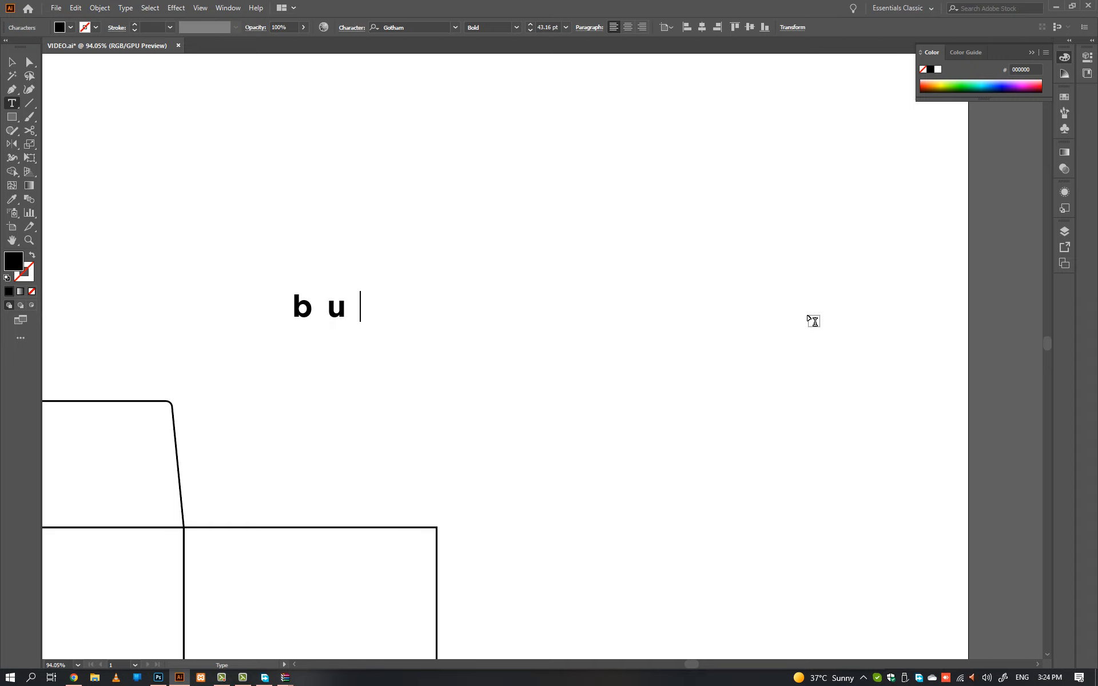
{"action": "key", "text": "Escape"}
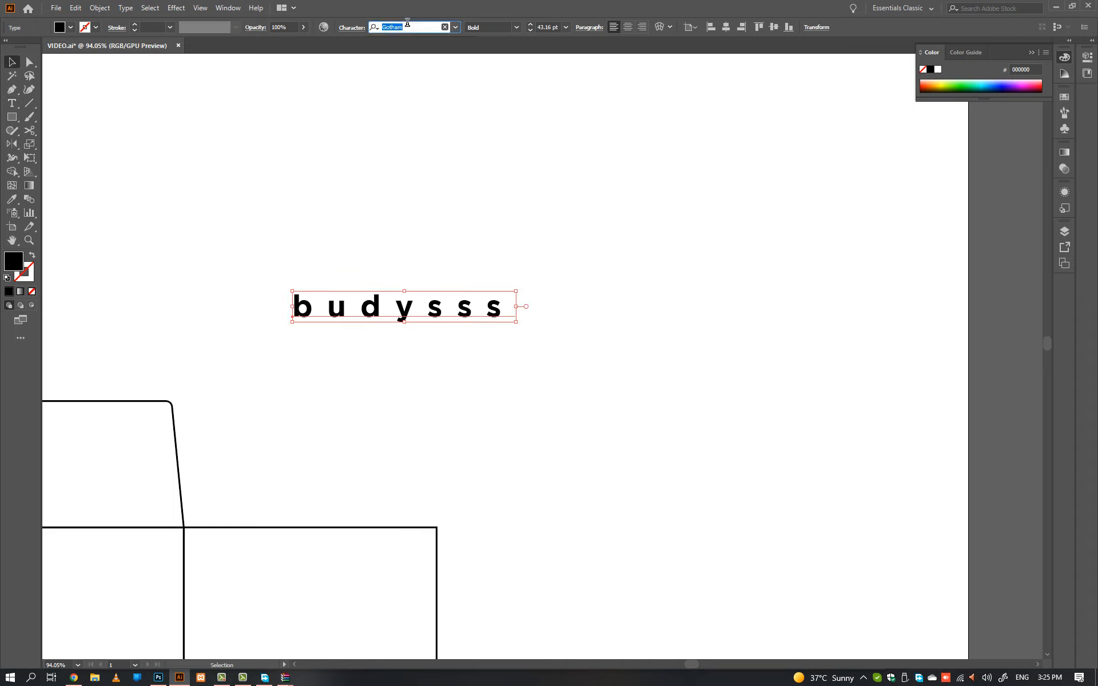
- Set the "budysss" text in the Honey Notes Regular font with its tracking reduced to 0
{"action": "type", "text": "hon"}
{"action": "left_click", "coordinate": [392, 87]}
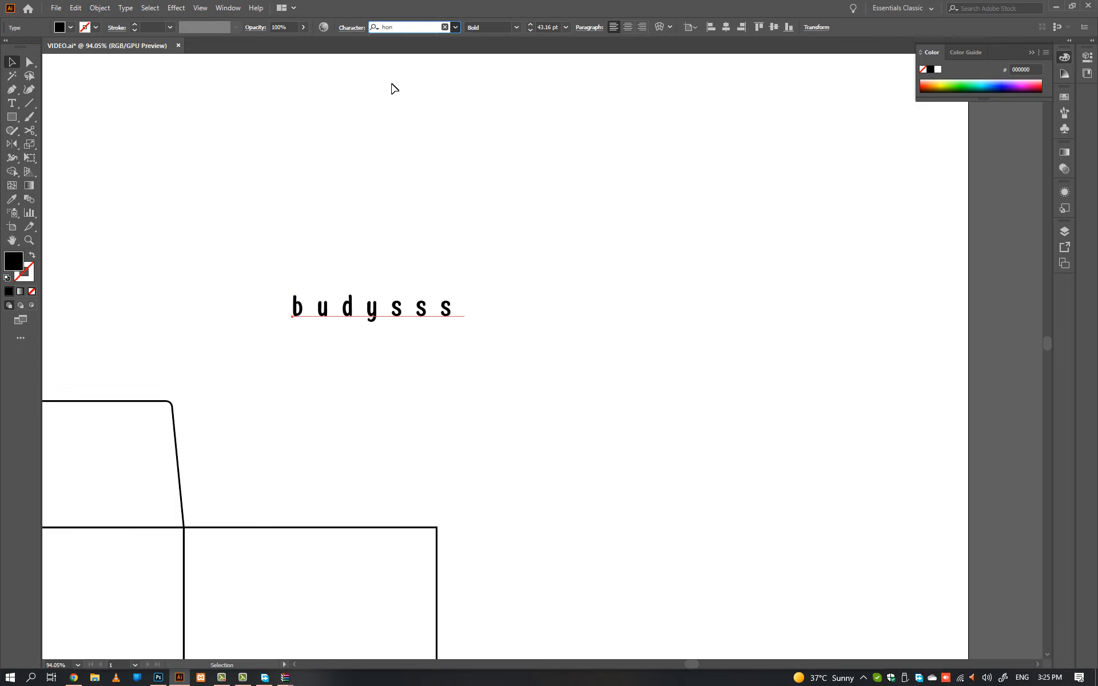
{"action": "key", "text": "ctrl+t"}
{"action": "left_click", "coordinate": [524, 167]}
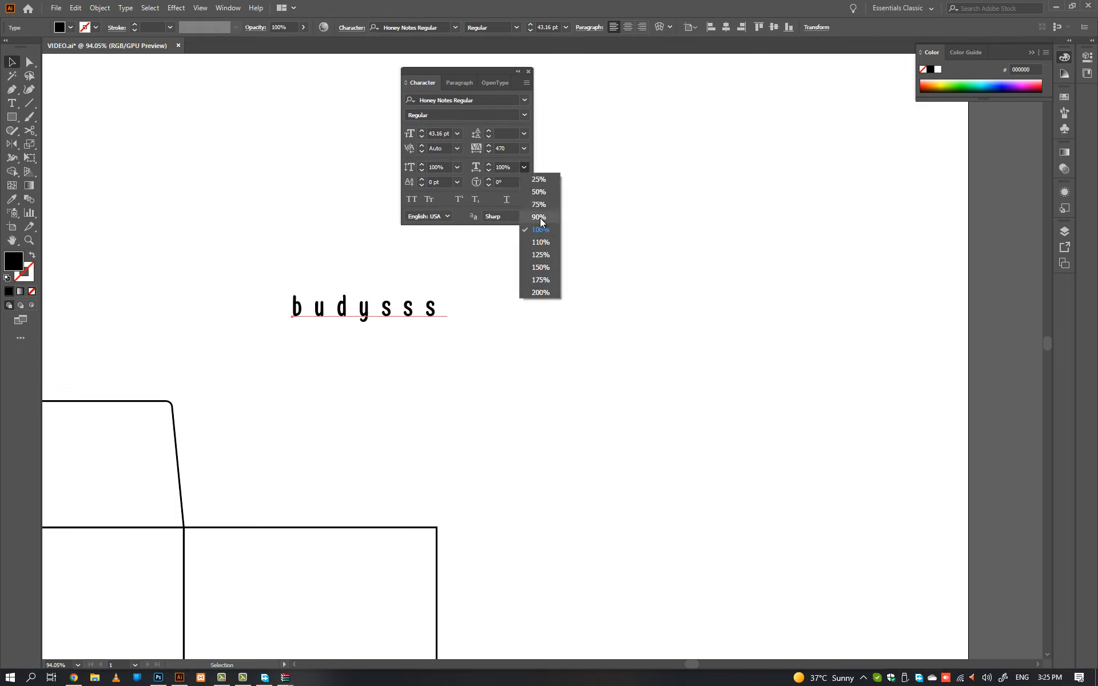
{"action": "left_click", "coordinate": [524, 167]}
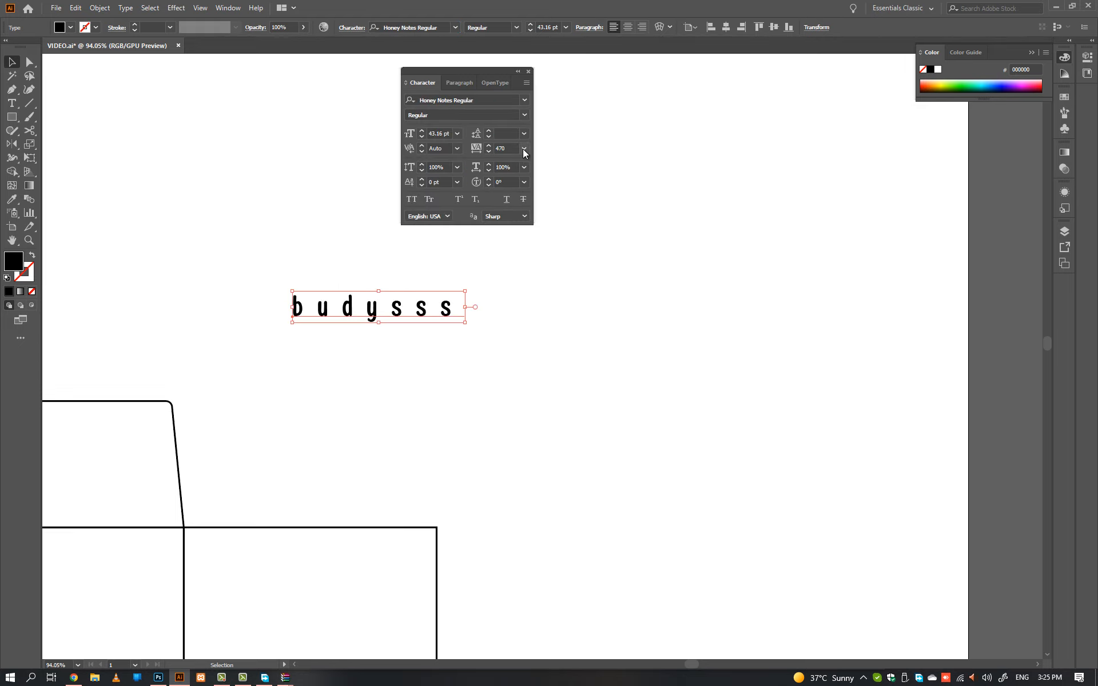
{"action": "left_click", "coordinate": [524, 149]}
{"action": "left_click", "coordinate": [541, 235]}
{"action": "left_click_drag", "start_coordinate": [766, 275], "coordinate": [582, 303]}
{"action": "left_click", "coordinate": [583, 303]}
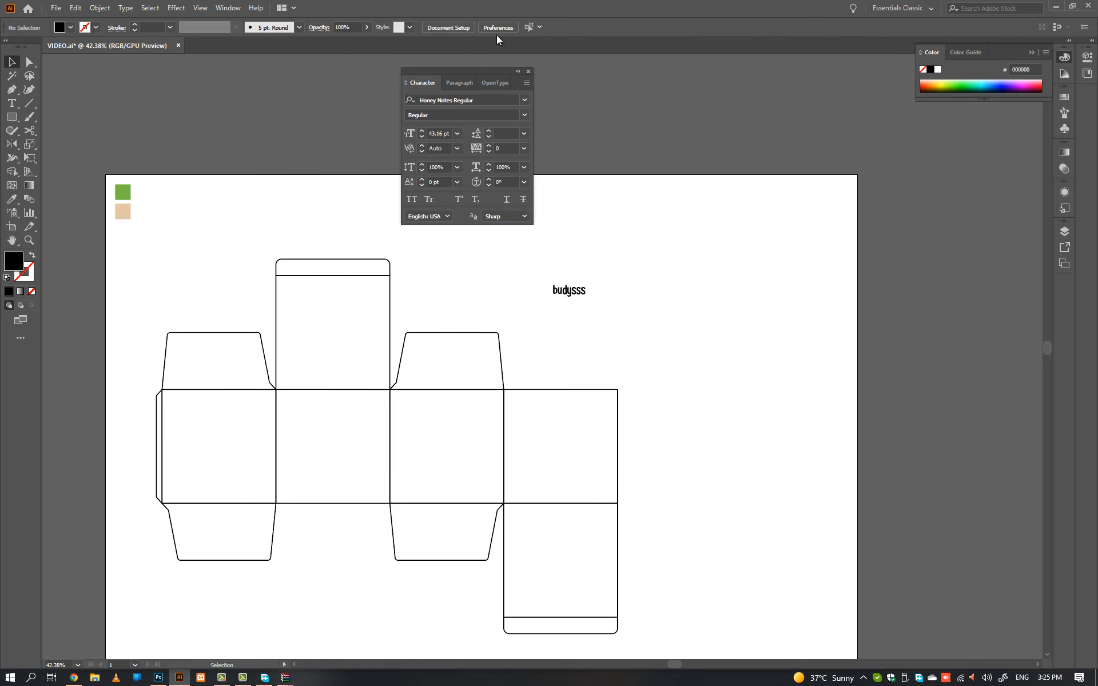
{"action": "left_click", "coordinate": [529, 72]}
- Move the green and beige colour swatches from the artboard's upper-left corner to just left of the brand text
{"action": "scroll", "coordinate": [592, 311], "scroll_direction": "up", "scroll_amount": 3}
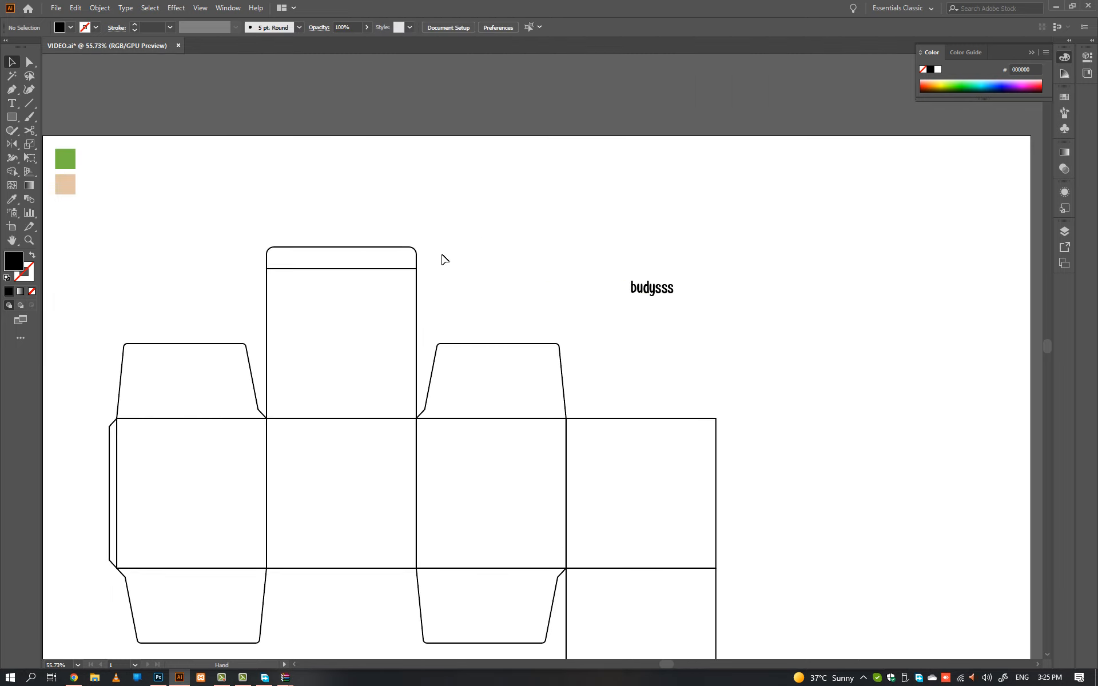
{"action": "left_click_drag", "start_coordinate": [63, 197], "coordinate": [61, 197]}
{"action": "left_click_drag", "start_coordinate": [62, 183], "coordinate": [599, 293]}
- Recolour the letters "bud" in the brand text with the green sampled from the upper swatch
{"action": "left_click_drag", "start_coordinate": [646, 291], "coordinate": [823, 312]}
{"action": "left_click_drag", "start_coordinate": [744, 286], "coordinate": [574, 335]}
{"action": "key", "text": "t"}
{"action": "left_click_drag", "start_coordinate": [483, 328], "coordinate": [411, 328]}
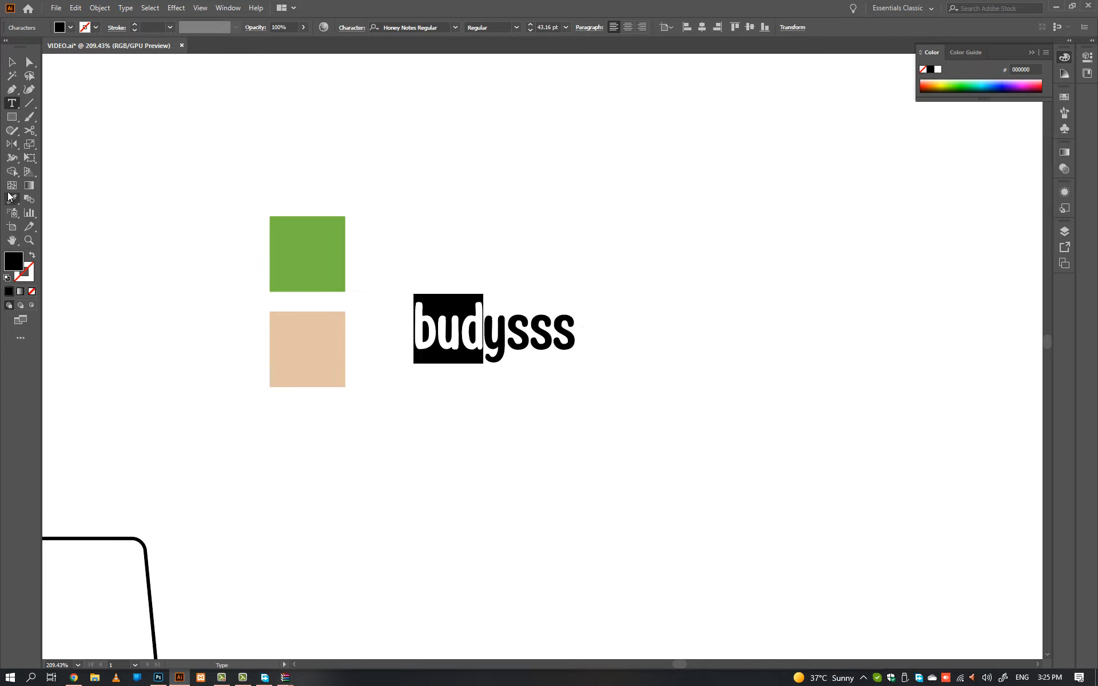
{"action": "left_click", "coordinate": [271, 256]}
{"action": "key", "text": "t"}
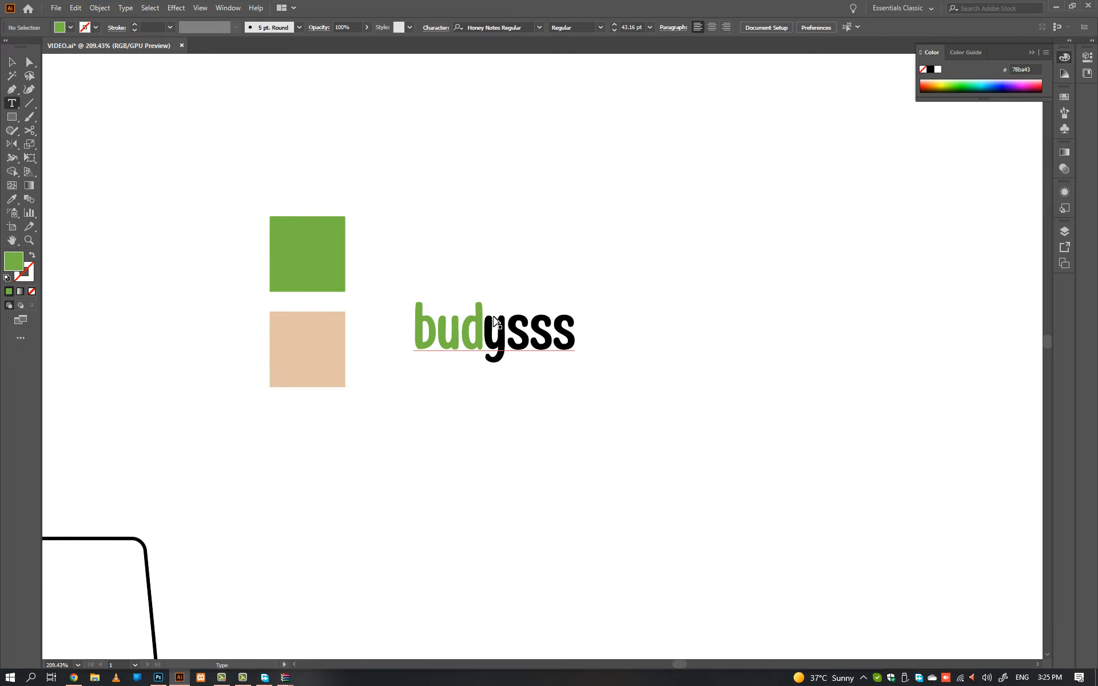
- Enlarge the two-tone brand text proportionally to about 102.8 pt
{"action": "key", "text": "v"}
{"action": "left_click", "coordinate": [552, 332]}
{"action": "left_click_drag", "start_coordinate": [576, 331], "coordinate": [723, 329]}
{"action": "left_click_drag", "start_coordinate": [590, 326], "coordinate": [497, 365]}
{"action": "left_click_drag", "start_coordinate": [451, 287], "coordinate": [474, 308]}
{"action": "left_click_drag", "start_coordinate": [474, 308], "coordinate": [487, 326]}
- Draw a circle about 0.27 in wide beside the top of the last "s", with a black outline and no fill
{"action": "left_click_drag", "start_coordinate": [702, 438], "coordinate": [568, 432]}
{"action": "scroll", "coordinate": [621, 332], "scroll_direction": "up", "scroll_amount": 1}
{"action": "key", "text": "l"}
{"action": "left_click_drag", "start_coordinate": [593, 260], "coordinate": [609, 280]}
{"action": "scroll", "coordinate": [633, 277], "scroll_direction": "up", "scroll_amount": 3}
{"action": "key", "text": "u"}
{"action": "key", "text": "i"}
{"action": "left_click", "coordinate": [521, 293]}
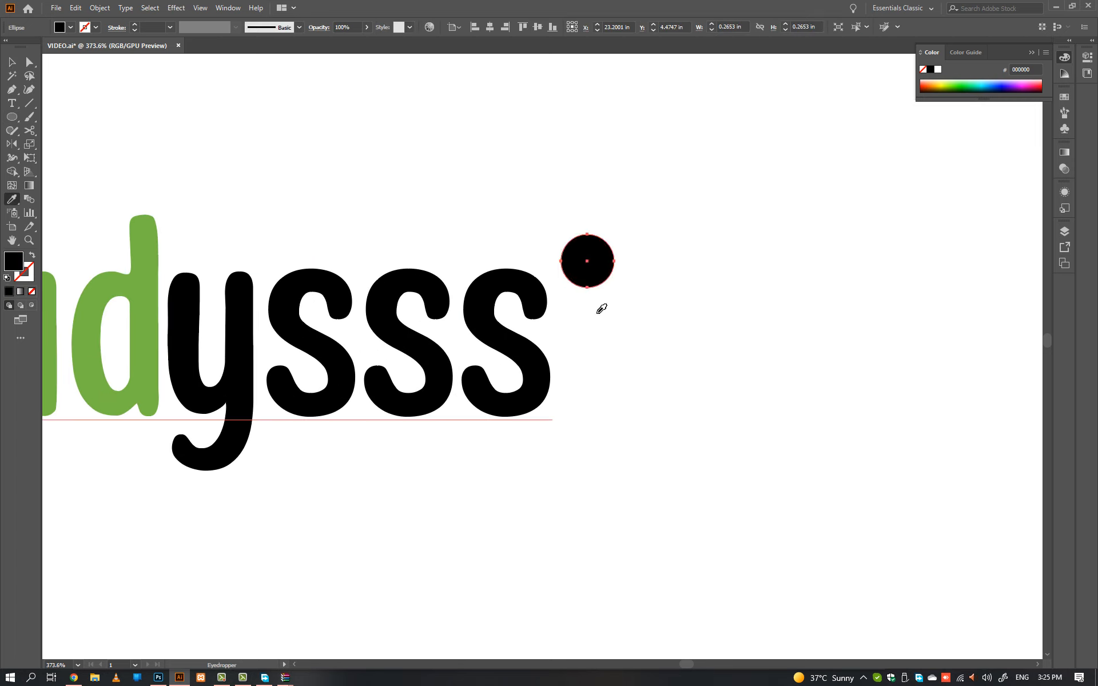
{"action": "key", "text": "shift+x"}
{"action": "left_click", "coordinate": [675, 302], "text": "ctrl"}
{"action": "left_click_drag", "start_coordinate": [677, 302], "coordinate": [624, 331]}
- Add a capital "R" as separate text beside the circle and set its font to Arial Rounded MT Bold
{"action": "key", "text": "t"}
{"action": "left_click", "coordinate": [559, 347]}
{"action": "type", "text": "R"}
{"action": "key", "text": "Escape"}
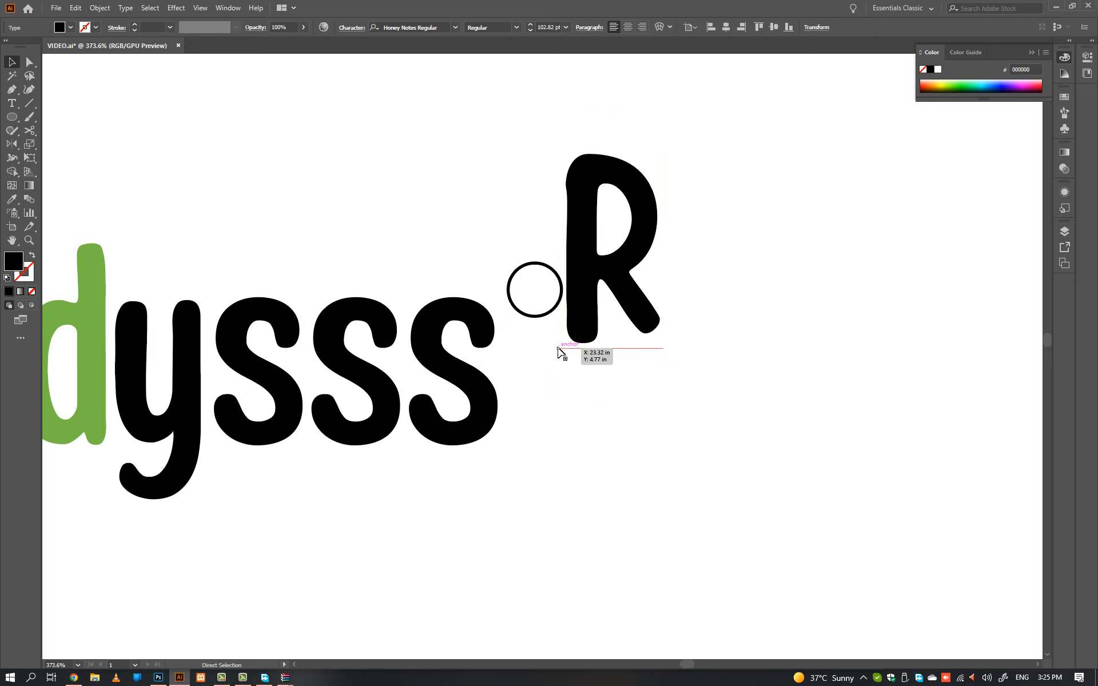
{"action": "type", "text": "arial"}
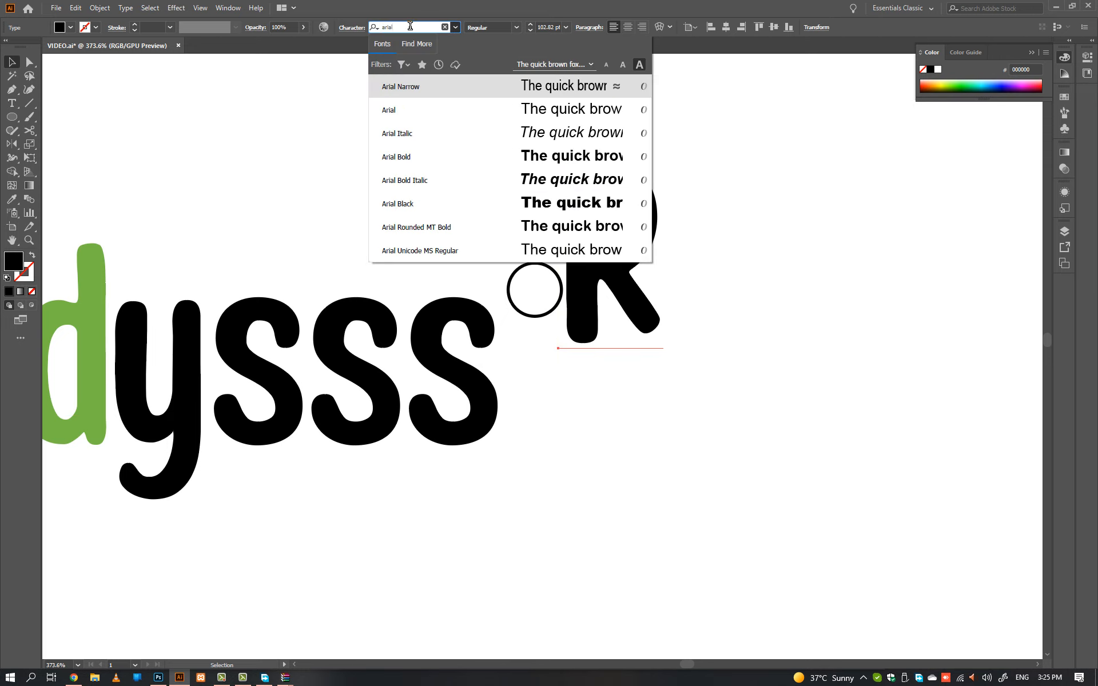
{"action": "left_click", "coordinate": [620, 155]}
{"action": "left_click", "coordinate": [766, 267]}
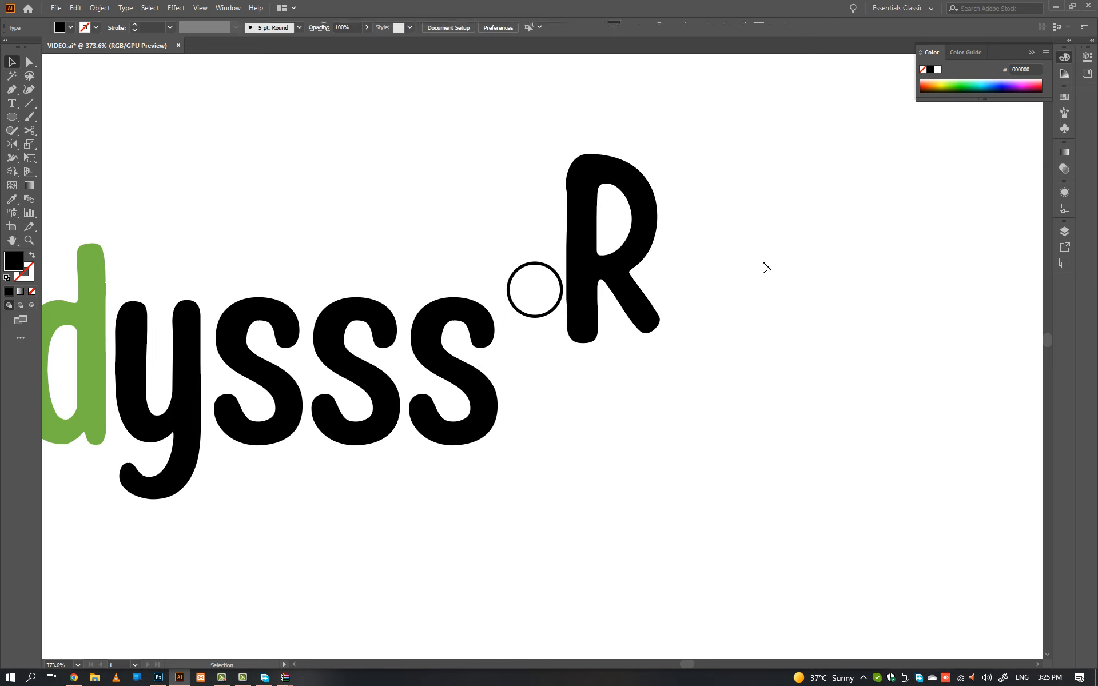
{"action": "left_click", "coordinate": [633, 250]}
{"action": "left_click", "coordinate": [437, 29]}
{"action": "type", "text": "arial"}
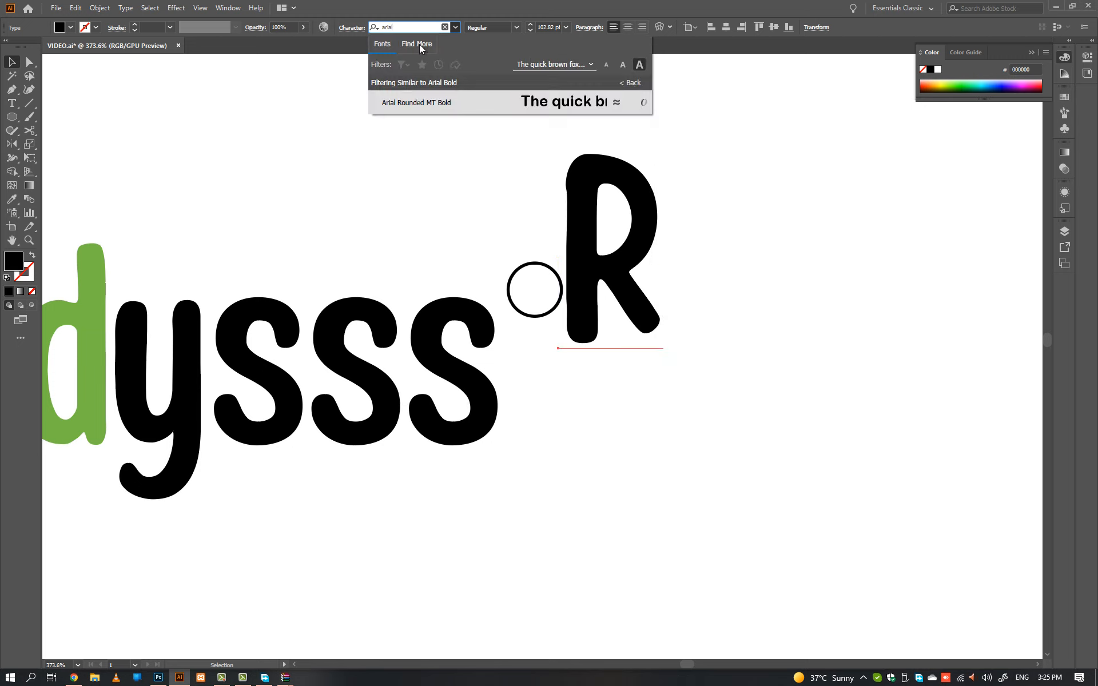
{"action": "left_click", "coordinate": [459, 102]}
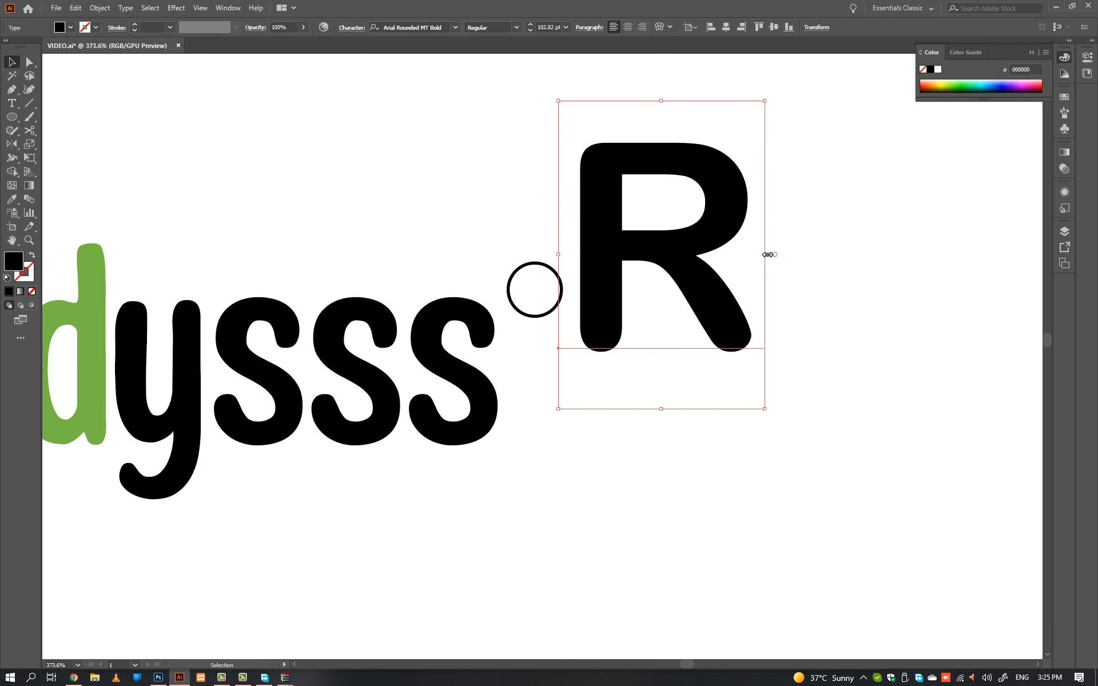
- Shrink the "R" and centre it inside the circle to form a registered-trademark symbol
{"action": "left_click_drag", "start_coordinate": [768, 255], "coordinate": [690, 256]}
{"action": "left_click", "coordinate": [696, 258]}
{"action": "key", "text": "ctrl+t"}
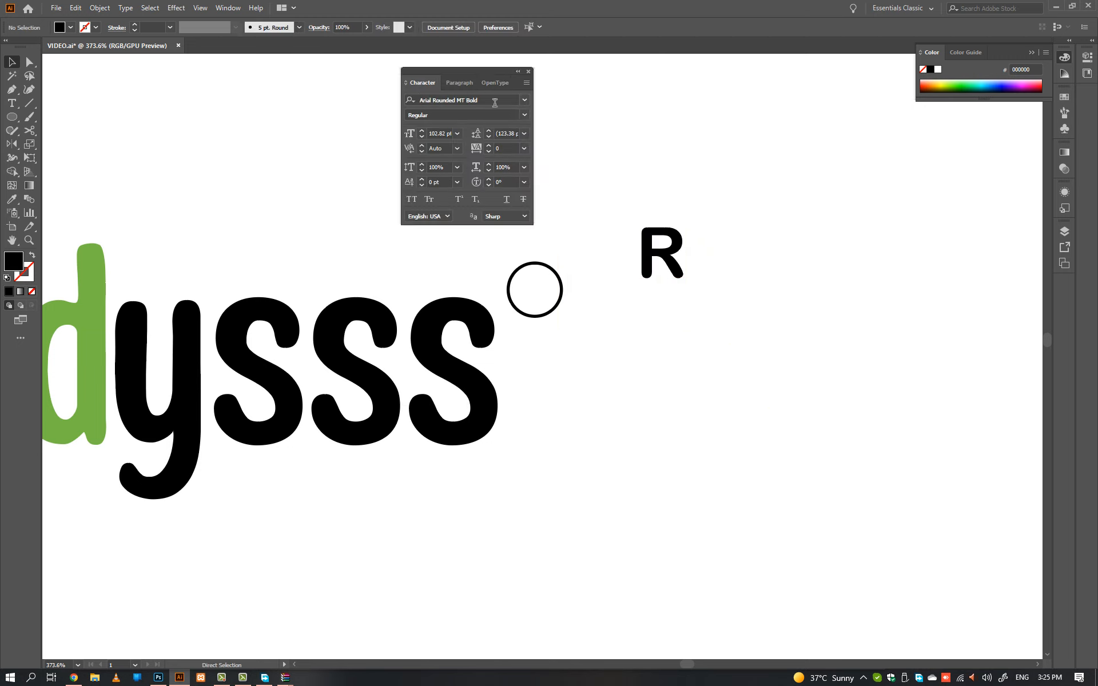
{"action": "left_click", "coordinate": [524, 101]}
{"action": "left_click", "coordinate": [524, 101]}
{"action": "left_click", "coordinate": [529, 71]}
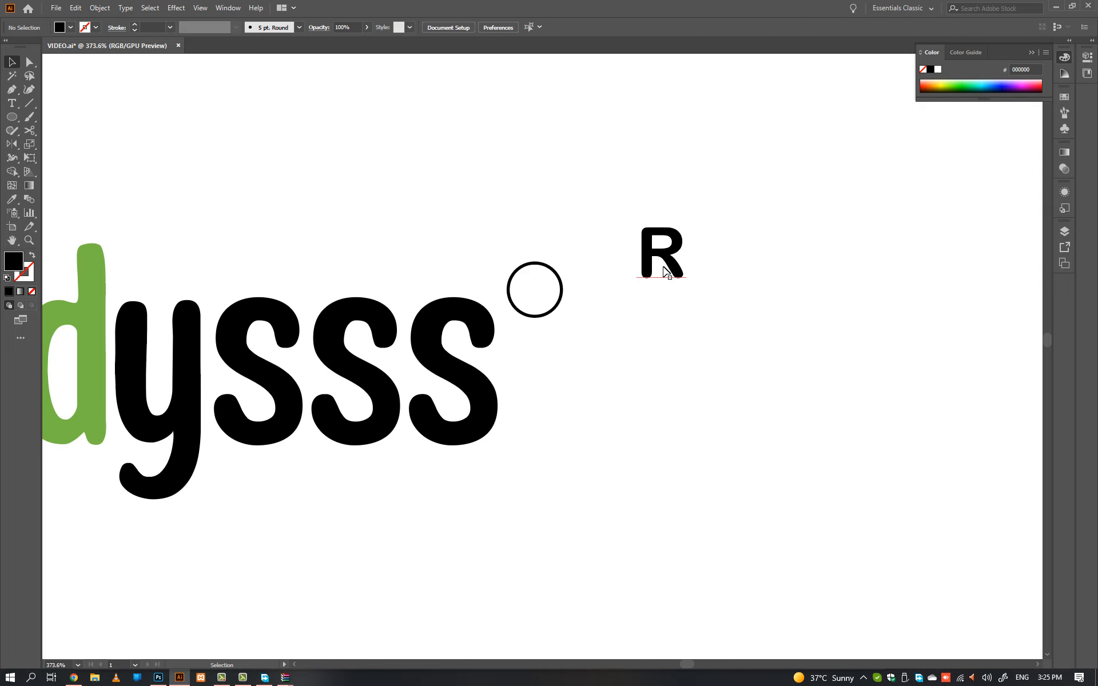
{"action": "left_click_drag", "start_coordinate": [669, 276], "coordinate": [721, 309]}
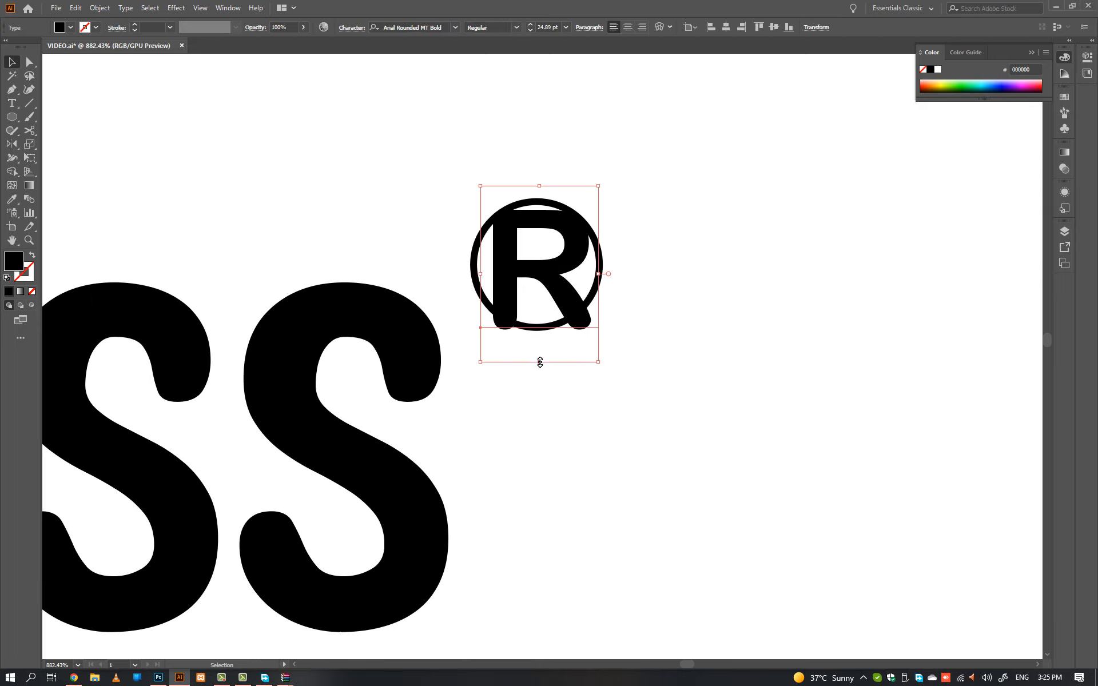
{"action": "left_click_drag", "start_coordinate": [539, 363], "coordinate": [542, 332]}
{"action": "mouse_move", "coordinate": [549, 278]}
{"action": "left_mouse_down"}
{"action": "mouse_move", "coordinate": [549, 269]}
{"action": "mouse_move", "coordinate": [678, 246]}
{"action": "mouse_move", "coordinate": [563, 280]}
{"action": "left_mouse_up"}
{"action": "left_click", "coordinate": [695, 235]}
- Move the registered-trademark symbol slightly closer to the last "s" and group it with the brand text
{"action": "left_click_drag", "start_coordinate": [740, 174], "coordinate": [602, 303]}
{"action": "left_click_drag", "start_coordinate": [636, 289], "coordinate": [443, 360]}
{"action": "left_click_drag", "start_coordinate": [637, 327], "coordinate": [604, 345]}
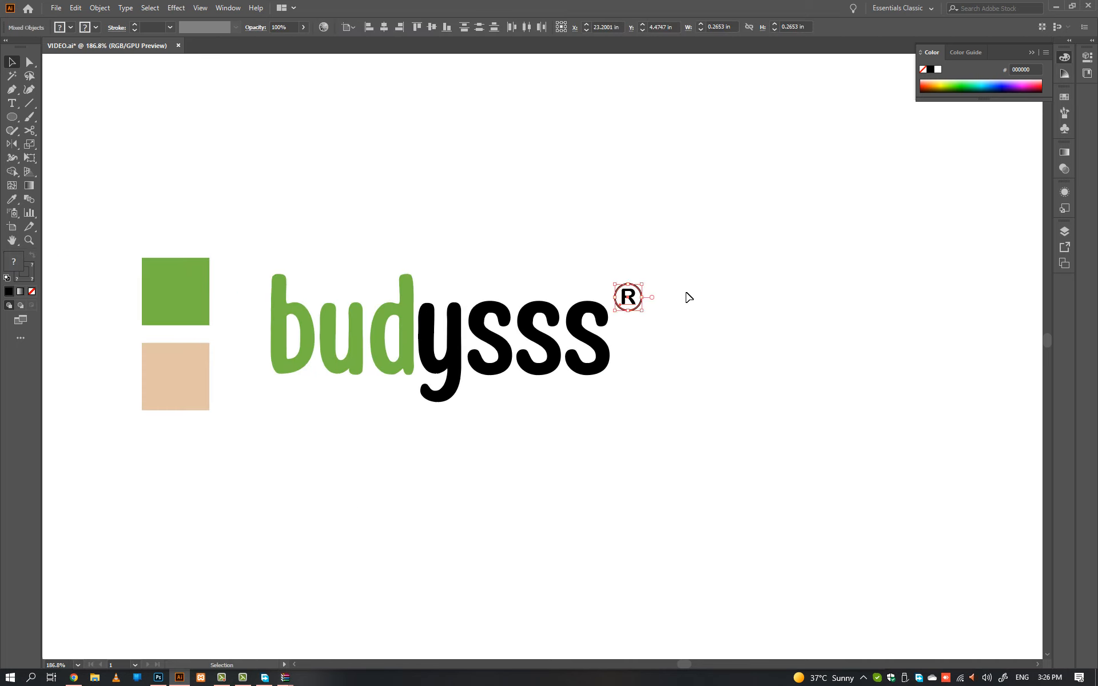
{"action": "left_click", "coordinate": [687, 294]}
{"action": "left_click_drag", "start_coordinate": [684, 250], "coordinate": [661, 327]}
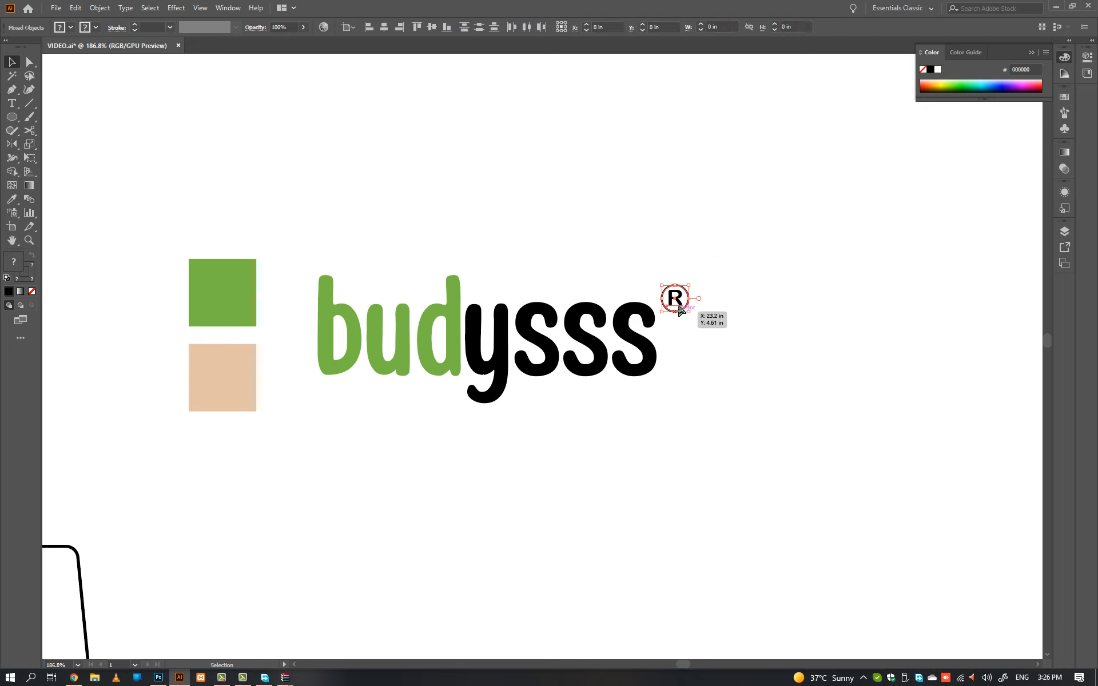
{"action": "left_click_drag", "start_coordinate": [730, 238], "coordinate": [361, 411]}
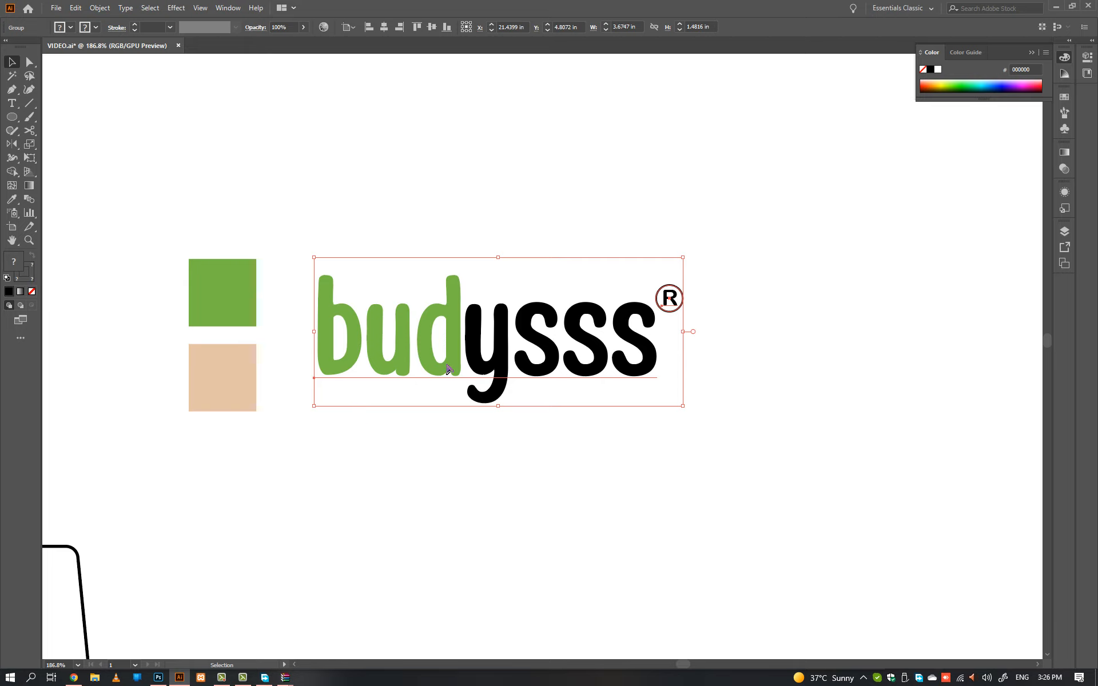
{"action": "key", "text": "ctrl+g"}
{"action": "left_click", "coordinate": [396, 471]}
- Move the green and beige swatches back to the upper-left corner of the artboard
{"action": "scroll", "coordinate": [397, 471], "scroll_direction": "down", "scroll_amount": 6}
{"action": "left_click_drag", "start_coordinate": [252, 393], "coordinate": [439, 399]}
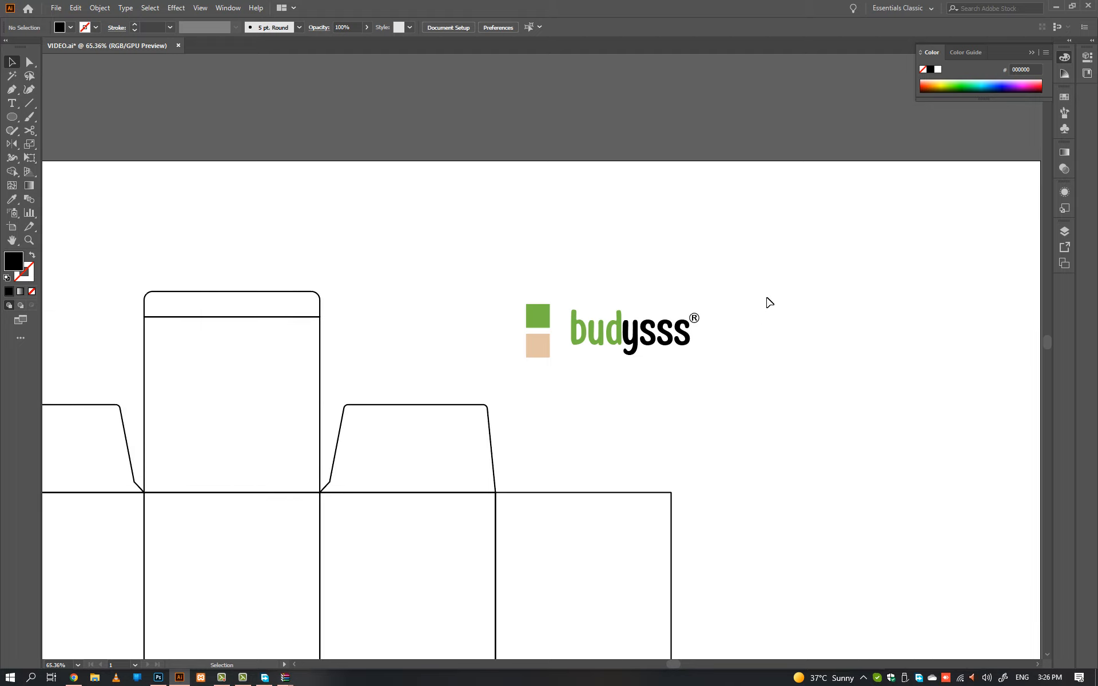
{"action": "left_click", "coordinate": [680, 334]}
{"action": "left_click", "coordinate": [649, 373]}
{"action": "left_click_drag", "start_coordinate": [650, 372], "coordinate": [637, 304]}
{"action": "left_click_drag", "start_coordinate": [547, 226], "coordinate": [80, 196]}
{"action": "left_click_drag", "start_coordinate": [81, 195], "coordinate": [208, 177]}
{"action": "left_click_drag", "start_coordinate": [223, 172], "coordinate": [90, 71]}
- Place the logo near the top of the second square panel, scaled down to about 2.27 in wide
{"action": "left_click_drag", "start_coordinate": [826, 192], "coordinate": [418, 388]}
{"action": "left_click_drag", "start_coordinate": [361, 393], "coordinate": [469, 342]}
{"action": "left_click_drag", "start_coordinate": [413, 395], "coordinate": [464, 371]}
{"action": "left_click", "coordinate": [432, 410]}
{"action": "left_click_drag", "start_coordinate": [492, 304], "coordinate": [492, 282]}
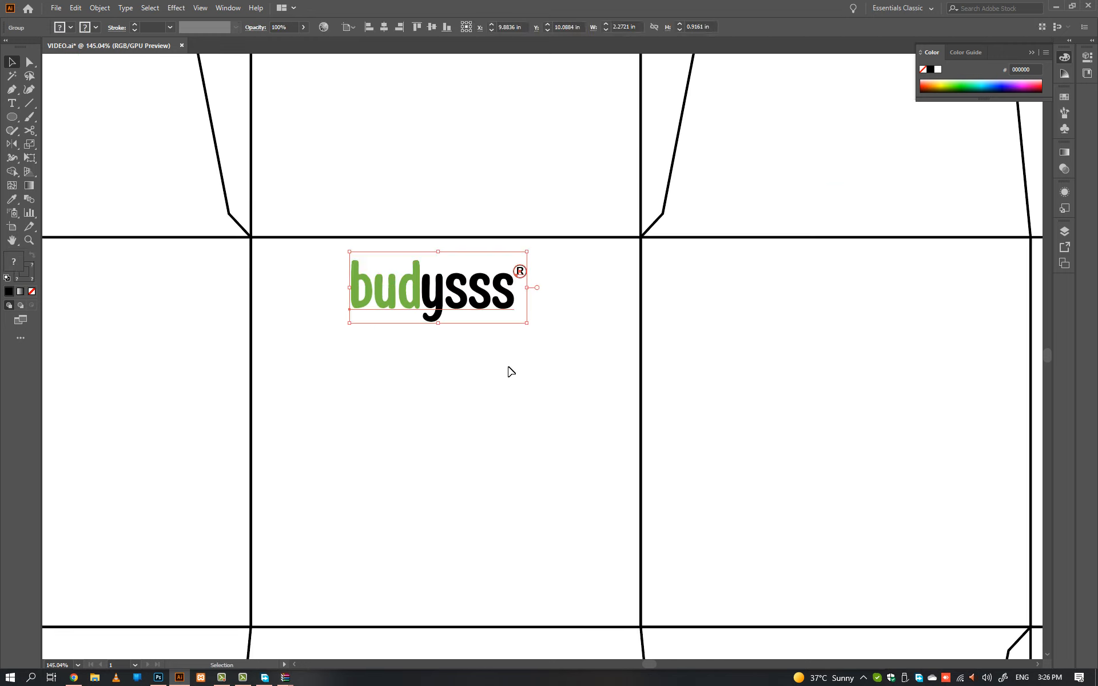
{"action": "left_click", "coordinate": [512, 369]}
{"action": "left_click", "coordinate": [519, 342], "text": "ctrl+alt"}
{"action": "left_click", "coordinate": [486, 376], "text": "ctrl+alt"}
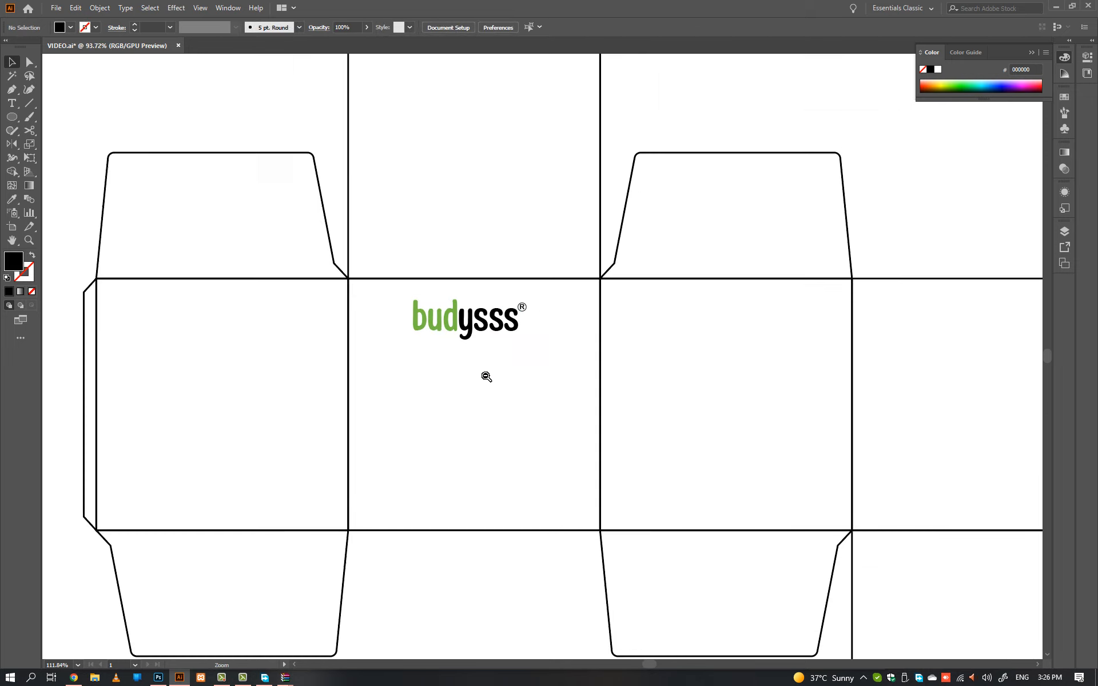
{"action": "left_click_drag", "start_coordinate": [486, 376], "coordinate": [473, 380]}
{"action": "left_click_drag", "start_coordinate": [547, 371], "coordinate": [500, 383]}
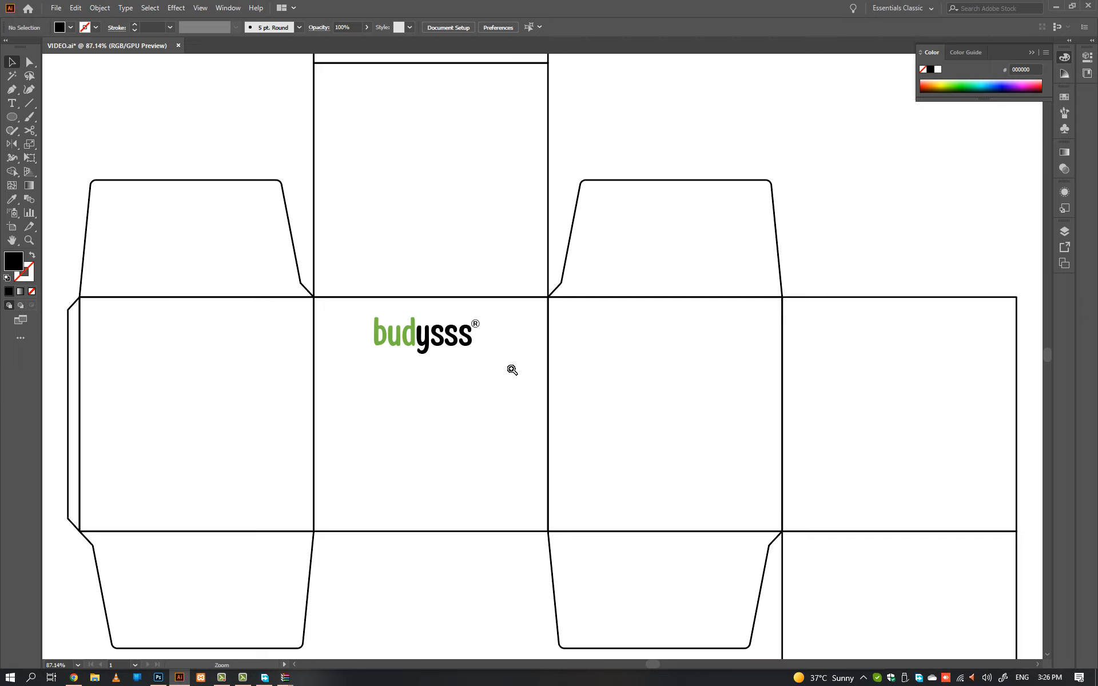
{"action": "left_click", "coordinate": [512, 370], "text": "ctrl+alt"}
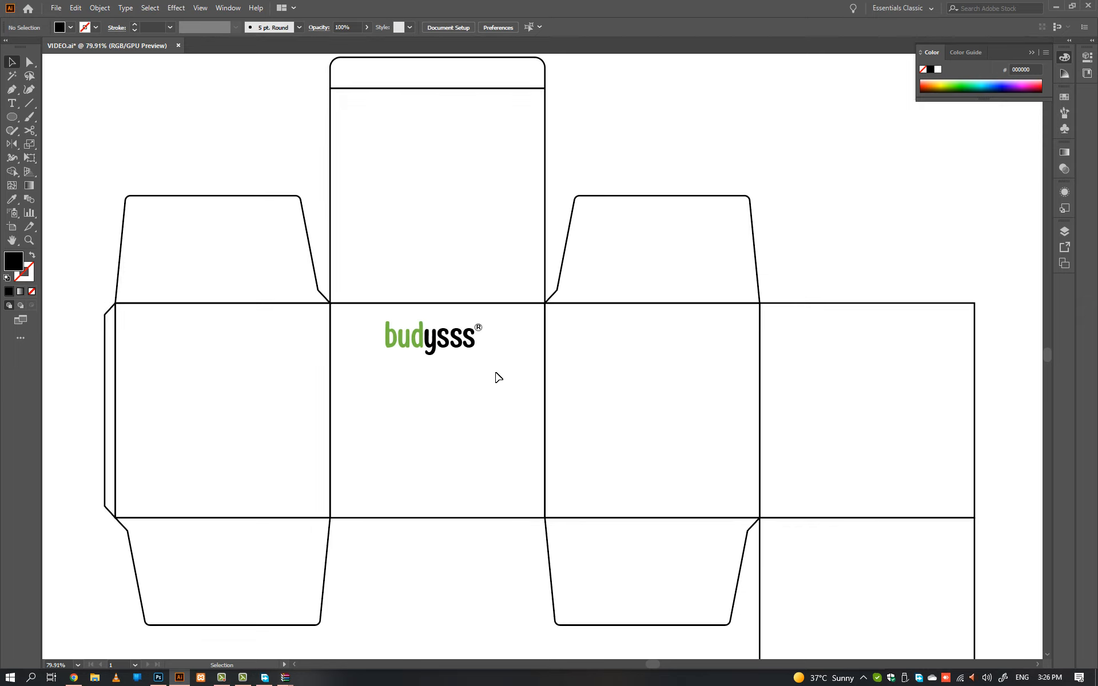
{"action": "left_click_drag", "start_coordinate": [866, 203], "coordinate": [506, 276]}
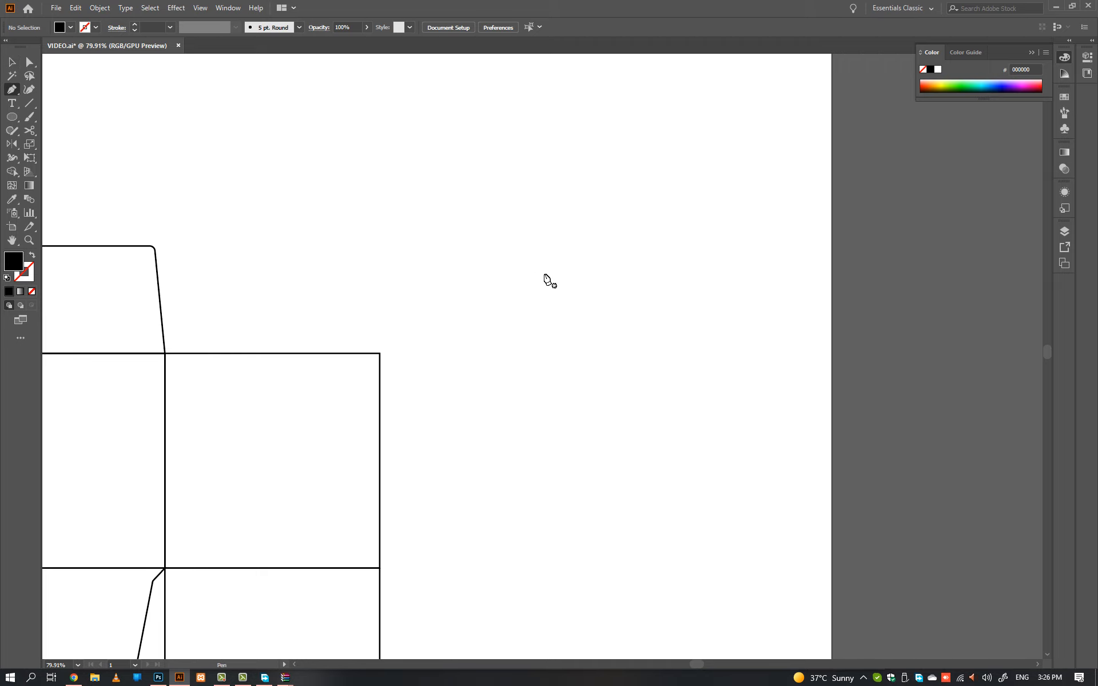
{"action": "left_click", "coordinate": [546, 269]}
{"action": "left_click_drag", "start_coordinate": [537, 318], "coordinate": [690, 314]}
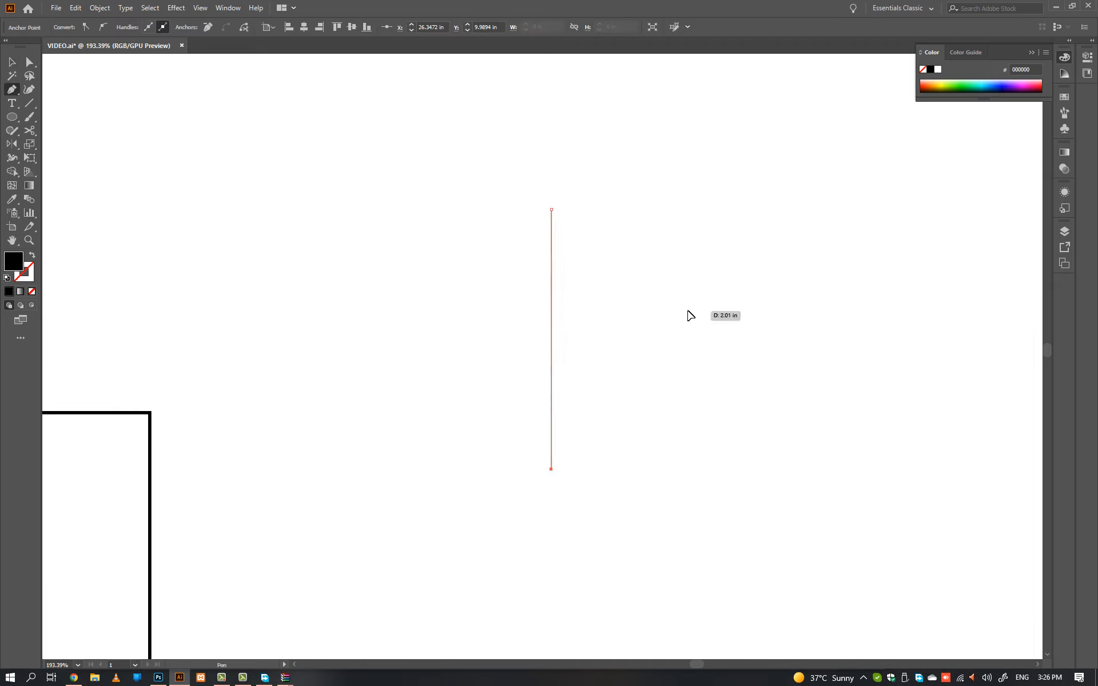
{"action": "key", "text": "ctrl+z"}
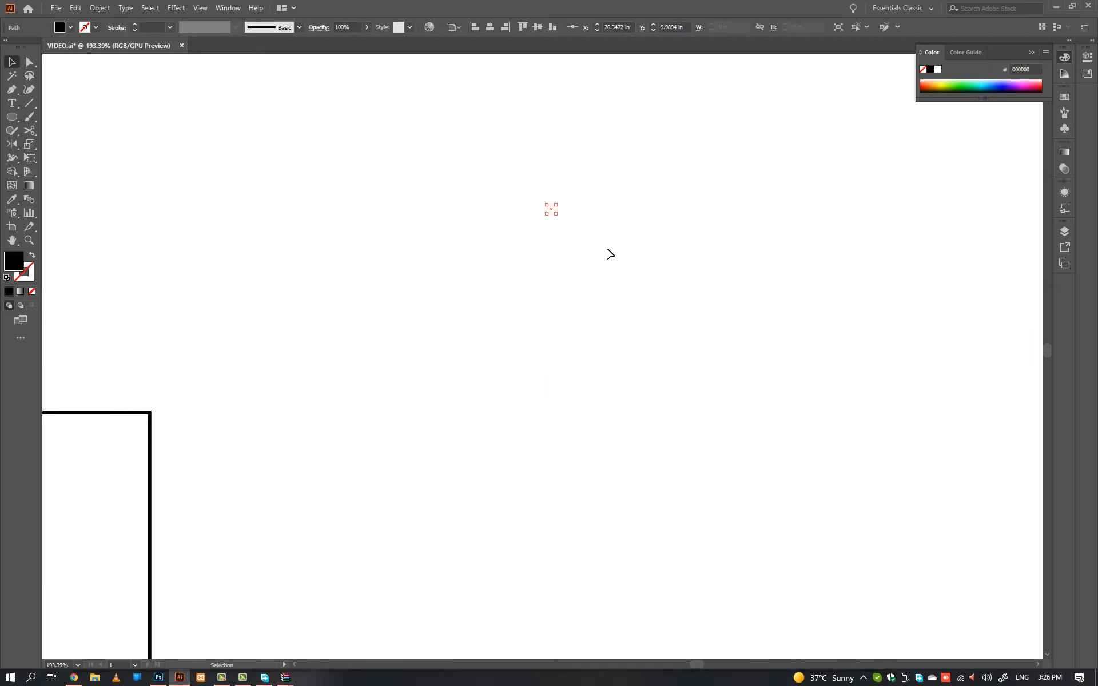
{"action": "key", "text": "ctrl+z"}
- Draw a thin black vertical rectangle about 0.10 in wide and 1.74 in tall in the empty area right of the dieline
{"action": "left_click_drag", "start_coordinate": [505, 337], "coordinate": [497, 403]}
{"action": "left_click", "coordinate": [536, 379], "text": "ctrl"}
{"action": "left_click_drag", "start_coordinate": [488, 223], "coordinate": [562, 236]}
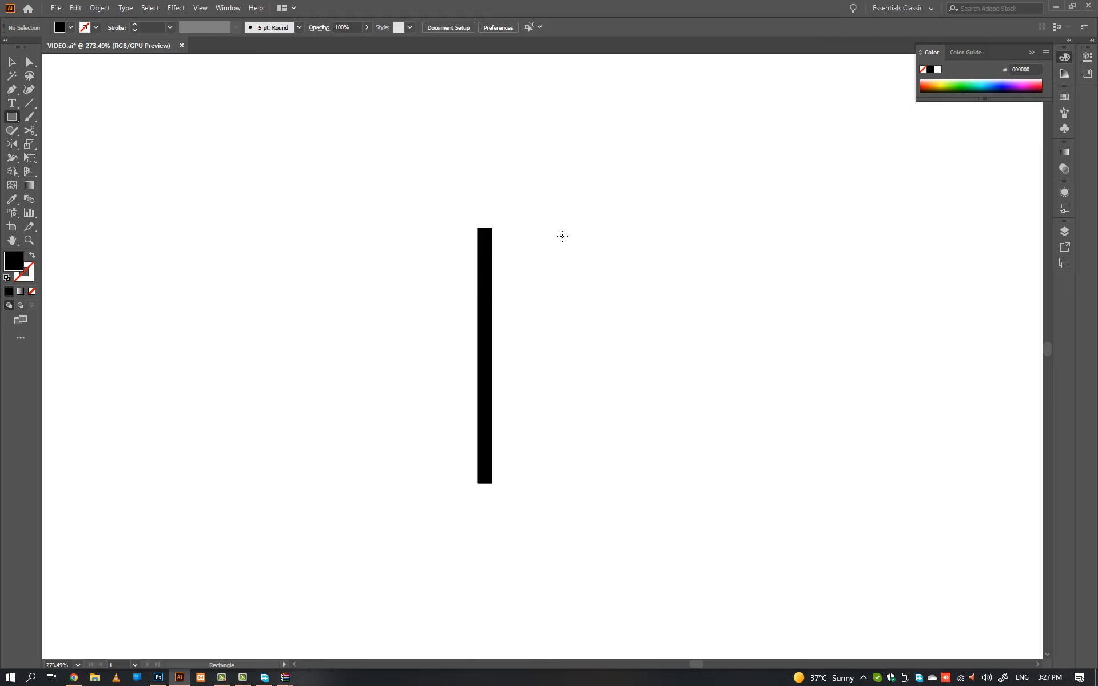
{"action": "left_click_drag", "start_coordinate": [463, 186], "coordinate": [533, 219]}
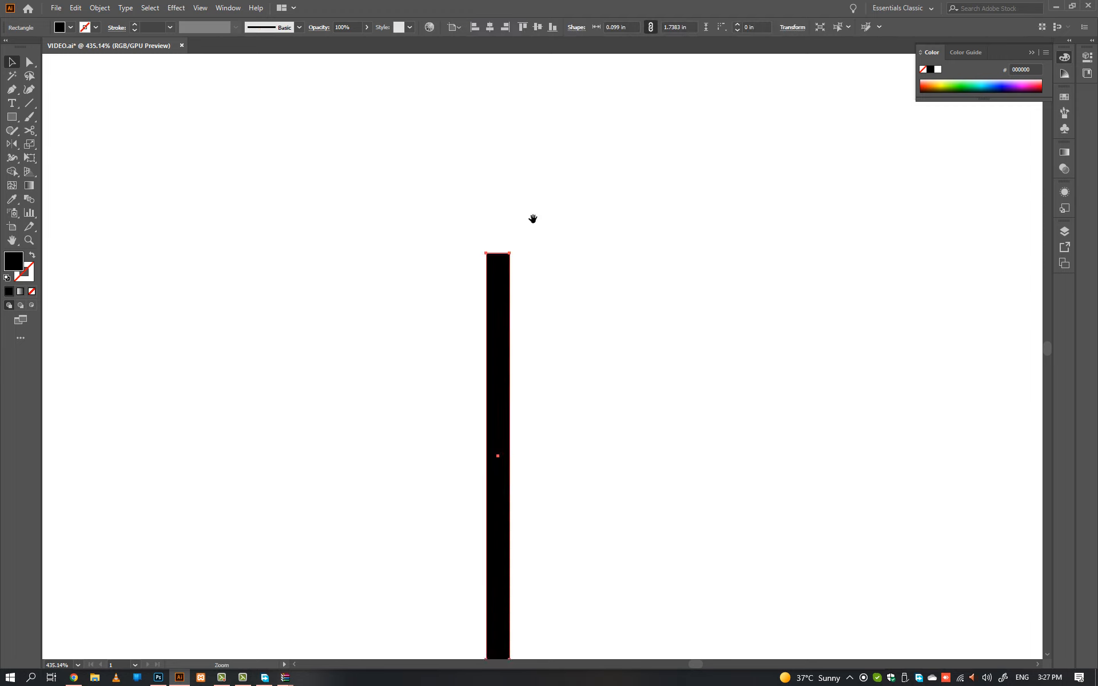
- Draw a black rectangle about 0.3 by 0.39 in on the upper end of the thin bar and centre it horizontally on the bar
{"action": "left_click_drag", "start_coordinate": [464, 163], "coordinate": [534, 254]}
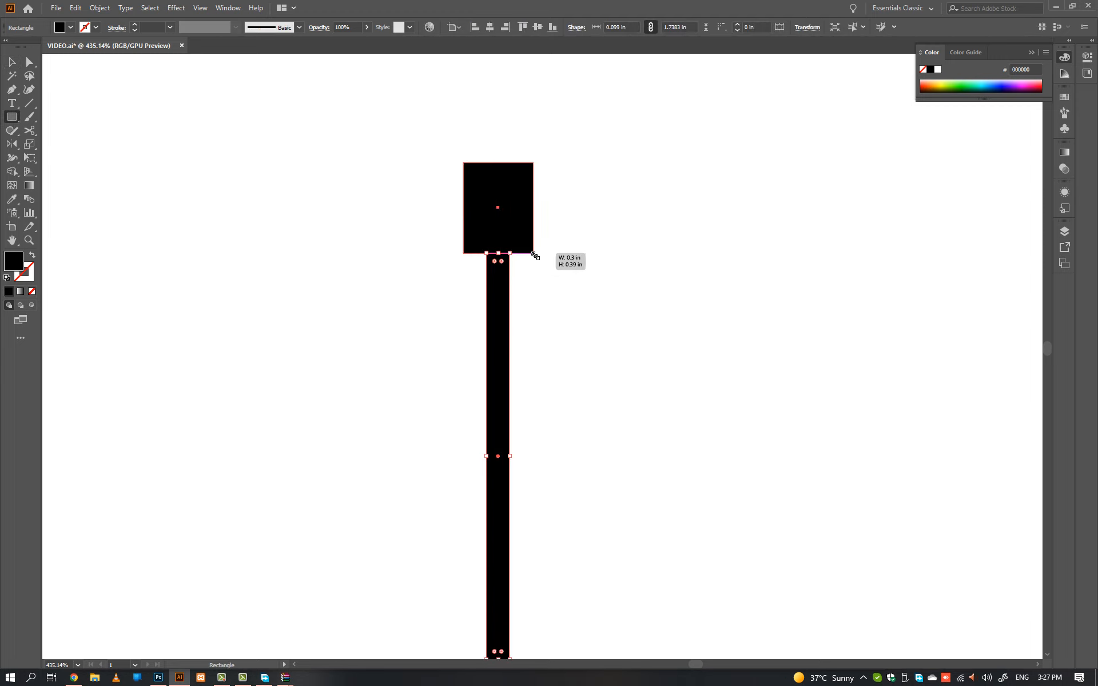
{"action": "key", "text": "v"}
{"action": "left_click_drag", "start_coordinate": [573, 206], "coordinate": [497, 267]}
{"action": "left_click", "coordinate": [498, 267]}
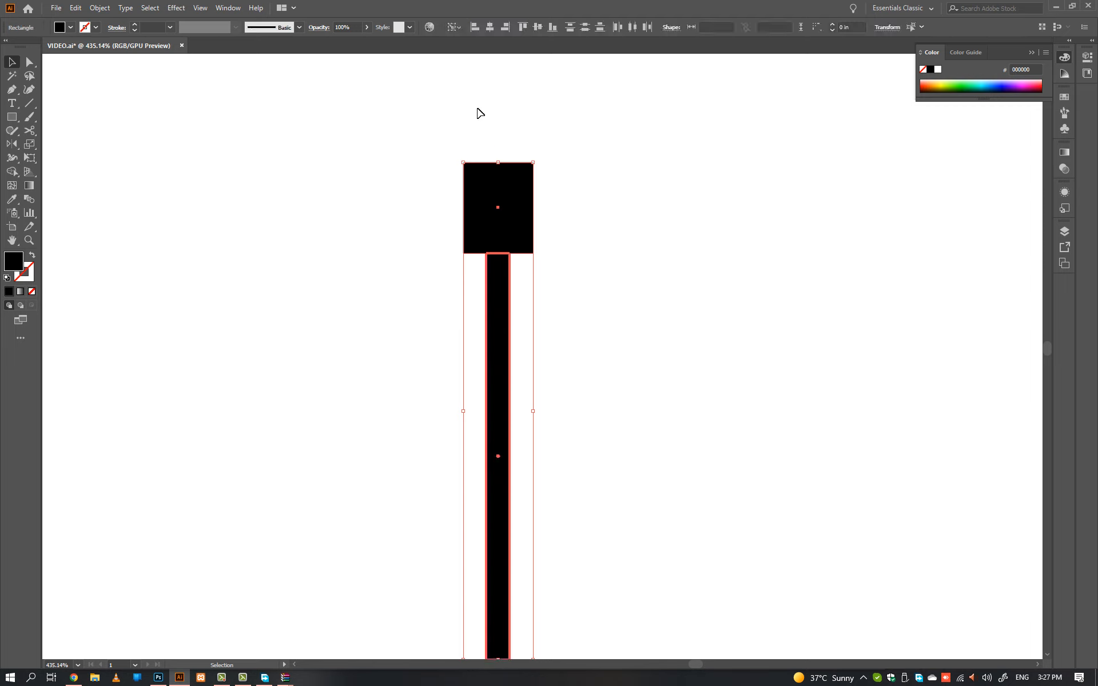
{"action": "left_click", "coordinate": [614, 207]}
- Fully round the head rectangle's upper corners and narrow its lower edge to the width of the bar
{"action": "left_click_drag", "start_coordinate": [577, 194], "coordinate": [498, 262]}
{"action": "key", "text": "s"}
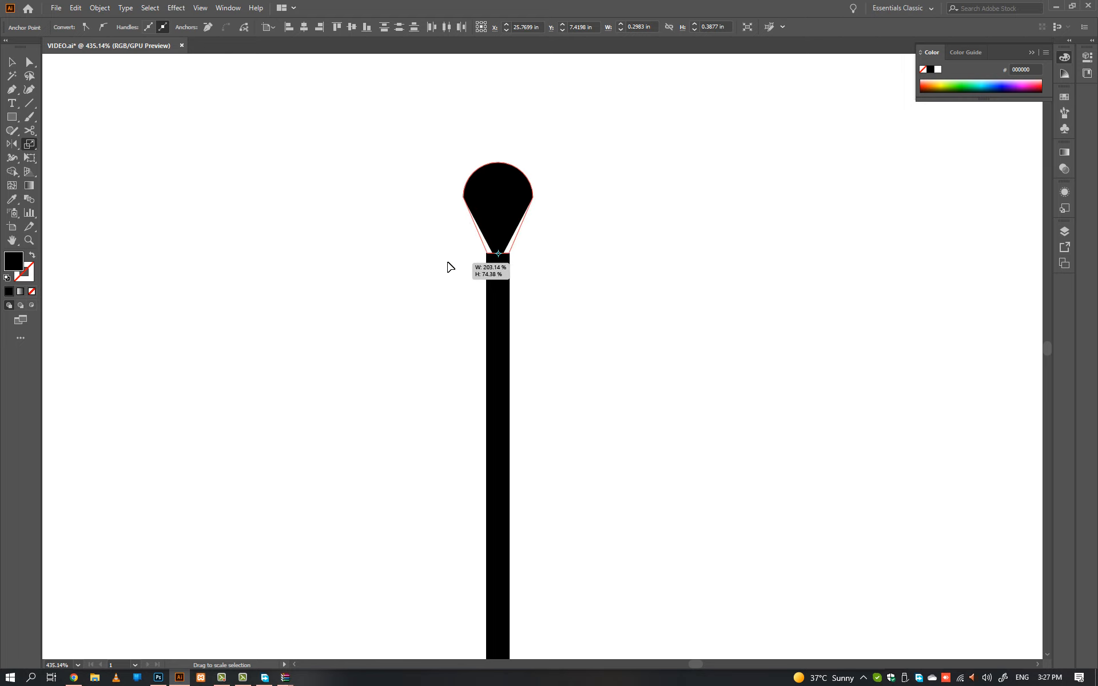
{"action": "key", "text": "a"}
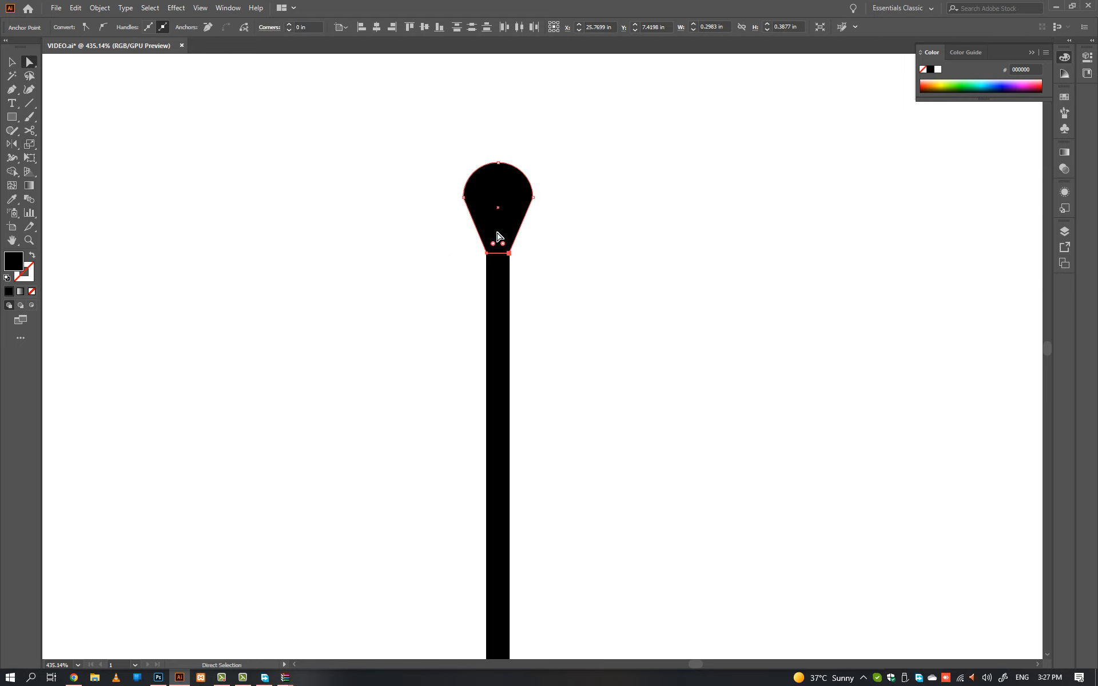
{"action": "left_click", "coordinate": [563, 238]}
- Round the tapered head's remaining side and lower corners into smooth curves
{"action": "scroll", "coordinate": [541, 192], "scroll_direction": "up", "scroll_amount": 6}
{"action": "left_click_drag", "start_coordinate": [606, 184], "coordinate": [508, 211]}
{"action": "left_click_drag", "start_coordinate": [405, 193], "coordinate": [637, 206]}
{"action": "key", "text": "ctrl+z"}
{"action": "left_click", "coordinate": [637, 206]}
- Lower the rounded head slightly to overlap the bar and merge the two shapes with the Shape Builder tool
{"action": "key", "text": "v"}
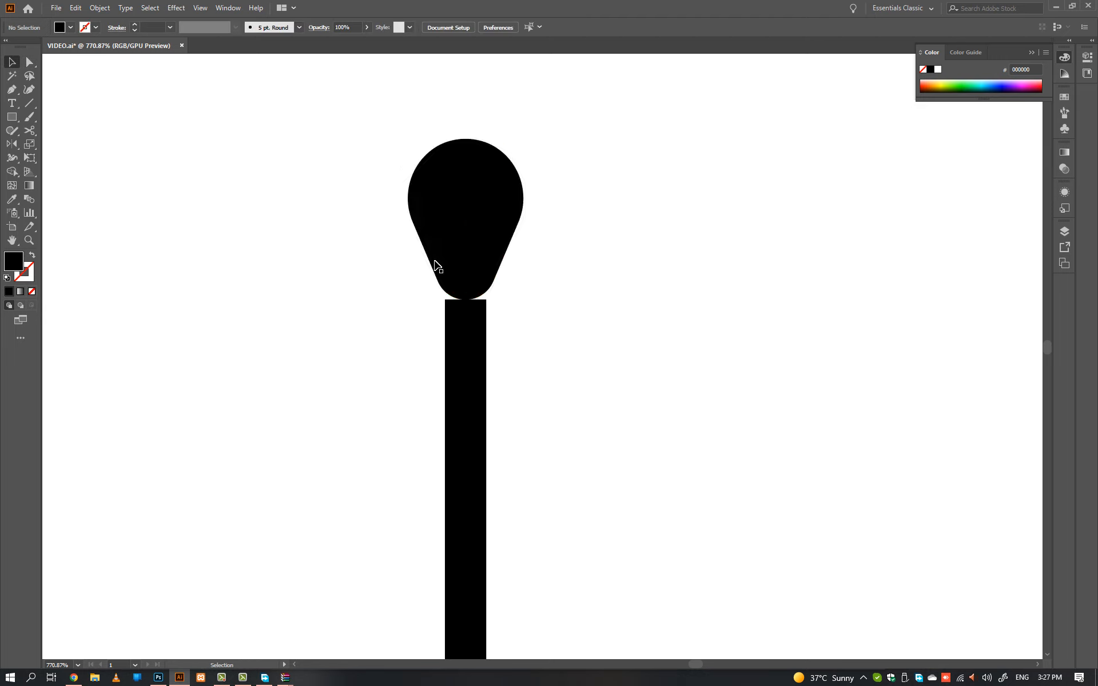
{"action": "left_click", "coordinate": [450, 254]}
{"action": "left_click_drag", "start_coordinate": [488, 246], "coordinate": [471, 340]}
{"action": "left_click", "coordinate": [548, 251]}
{"action": "key", "text": "shift+m"}
{"action": "left_click", "coordinate": [562, 301], "text": "ctrl"}
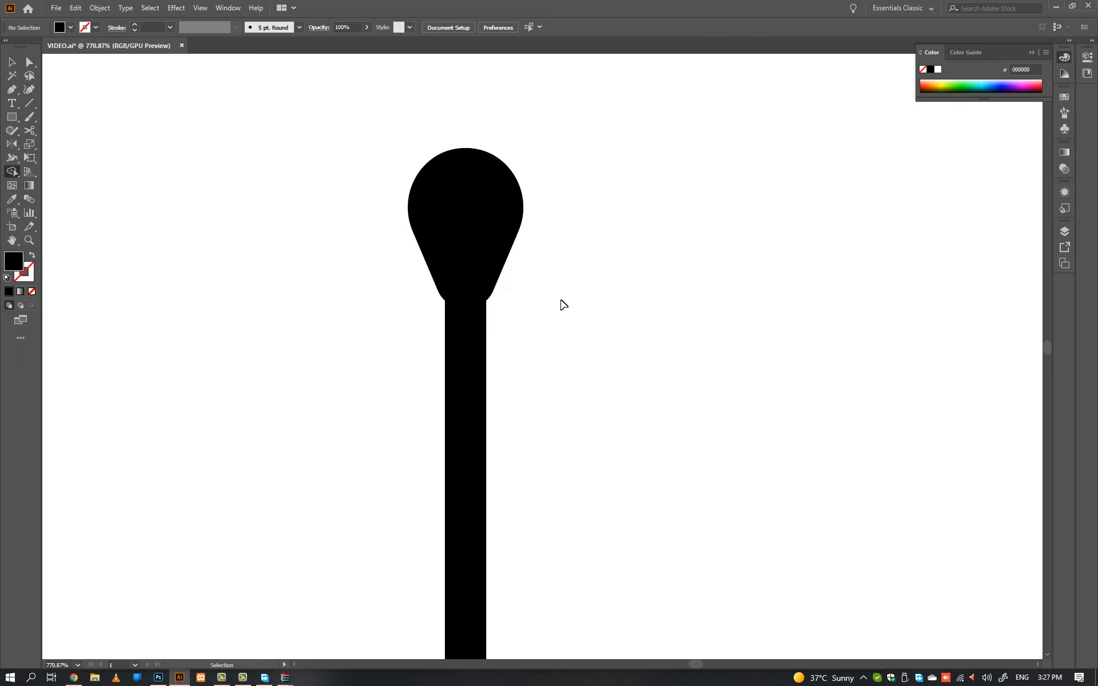
- Leave a thin curved gap between the head and the bar, and shorten the bar by raising its lower end
{"action": "key", "text": "a"}
{"action": "left_click_drag", "start_coordinate": [561, 300], "coordinate": [508, 270]}
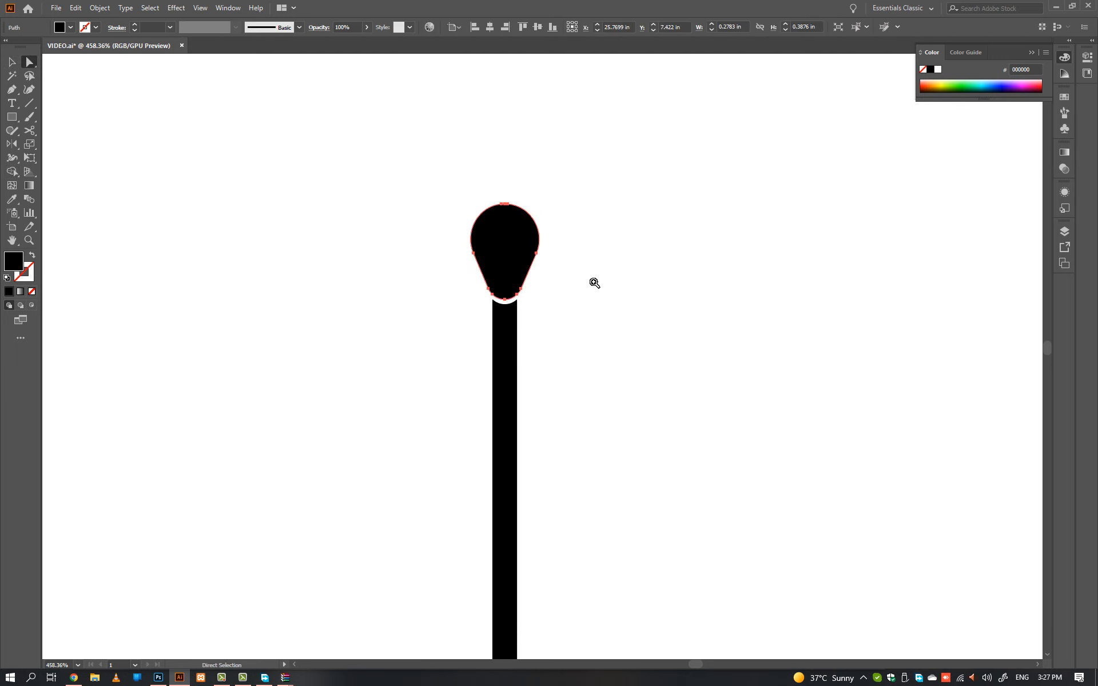
{"action": "left_click_drag", "start_coordinate": [594, 283], "coordinate": [548, 294]}
{"action": "left_click", "coordinate": [590, 346]}
{"action": "left_click_drag", "start_coordinate": [591, 347], "coordinate": [606, 345]}
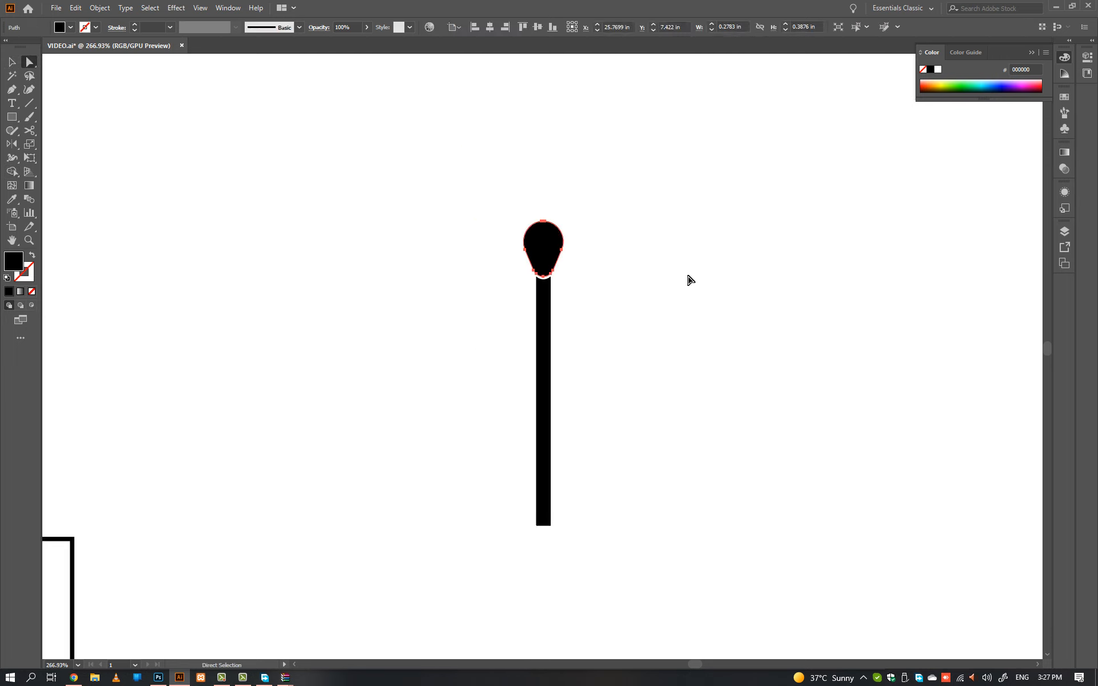
{"action": "left_click_drag", "start_coordinate": [518, 530], "coordinate": [510, 366]}
- Reflect a copy of the half bud about the bar's lower end to form a double-headed cotton bud
{"action": "key", "text": "v"}
{"action": "key", "text": "o"}
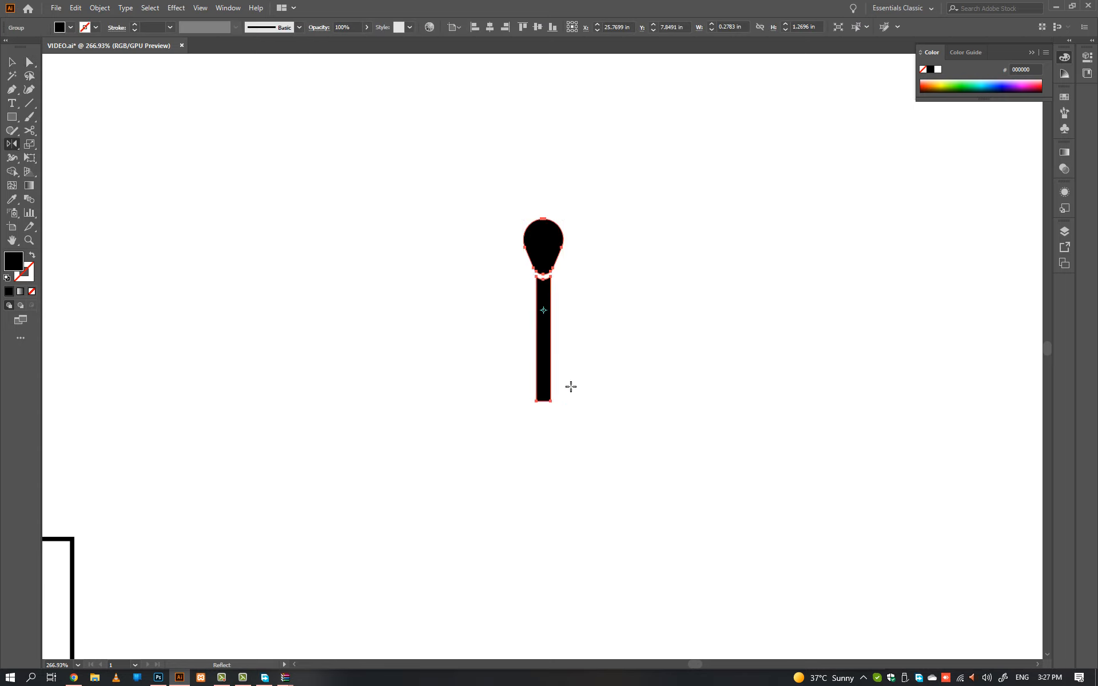
{"action": "left_click", "coordinate": [552, 402]}
{"action": "left_click_drag", "start_coordinate": [561, 325], "coordinate": [561, 451]}
{"action": "key", "text": "v"}
{"action": "left_click", "coordinate": [652, 379]}
{"action": "left_click_drag", "start_coordinate": [651, 379], "coordinate": [587, 381]}
- Select only the cotton bud's stem and fill it with the logo's green using the Eyedropper
{"action": "key", "text": "a"}
{"action": "mouse_move", "coordinate": [596, 382]}
{"action": "left_mouse_down"}
{"action": "mouse_move", "coordinate": [538, 410]}
{"action": "mouse_move", "coordinate": [601, 406]}
{"action": "left_mouse_up"}
{"action": "scroll", "coordinate": [544, 408], "scroll_direction": "down", "scroll_amount": 5}
{"action": "key", "text": "i"}
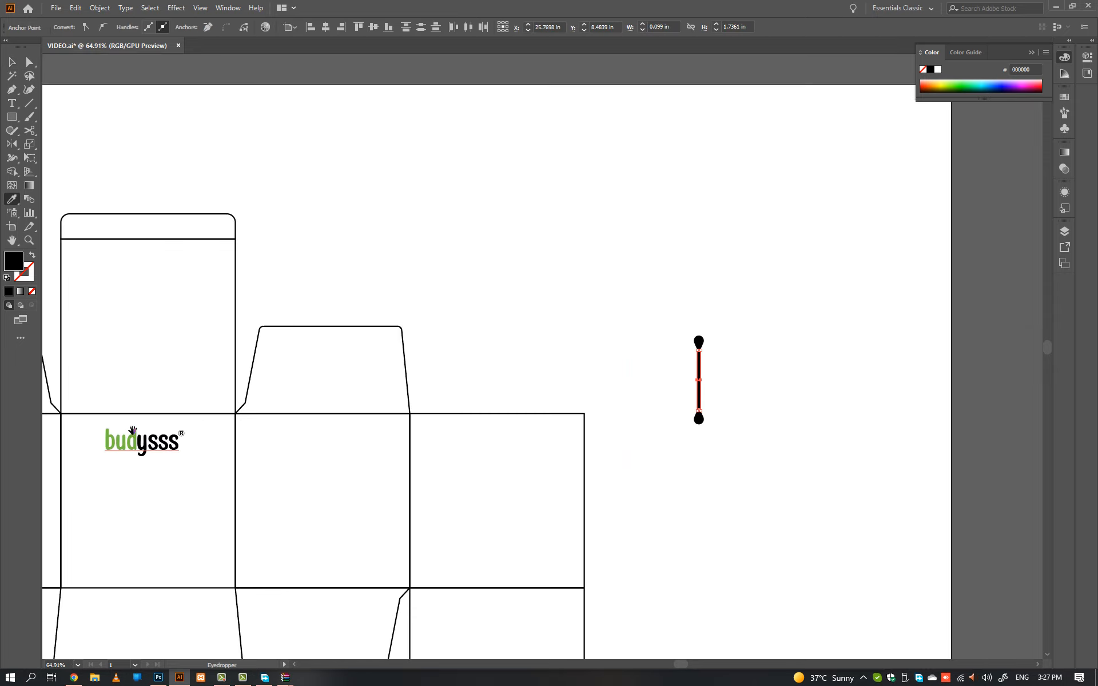
{"action": "left_click_drag", "start_coordinate": [132, 430], "coordinate": [426, 419]}
{"action": "left_click_drag", "start_coordinate": [341, 258], "coordinate": [88, 272]}
{"action": "left_click", "coordinate": [811, 395], "text": "ctrl"}
{"action": "left_click_drag", "start_coordinate": [766, 383], "coordinate": [841, 389]}
- Group the two black heads and the green stem into one cotton bud
{"action": "key", "text": "v"}
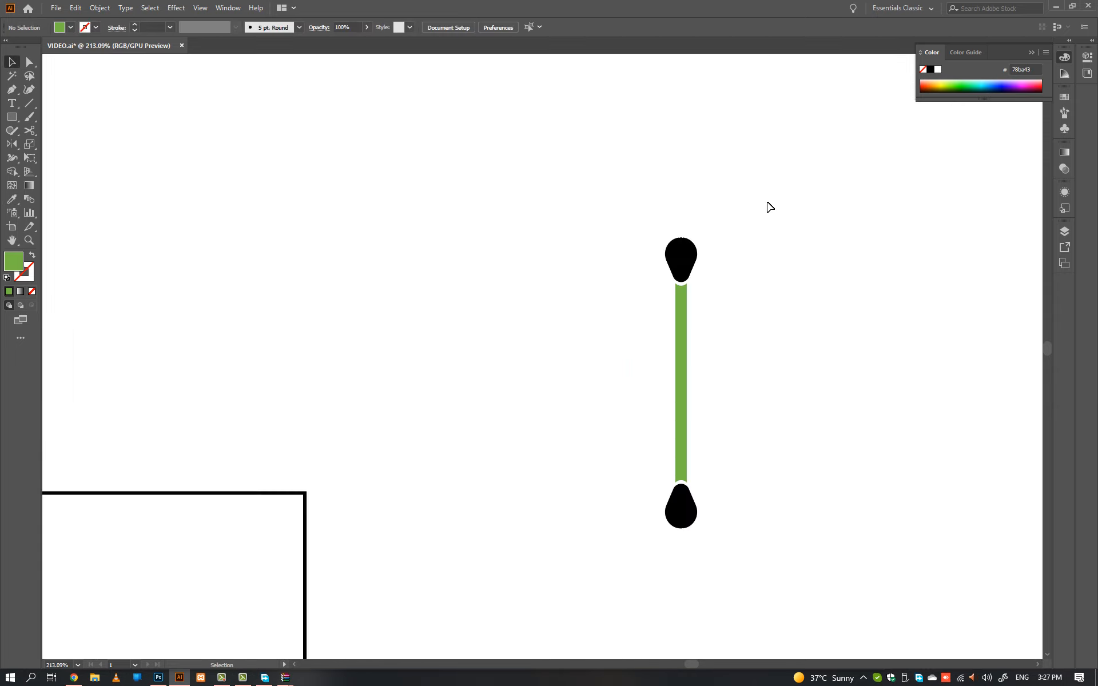
{"action": "left_click_drag", "start_coordinate": [760, 201], "coordinate": [670, 560]}
{"action": "key", "text": "ctrl+g"}
{"action": "left_click", "coordinate": [751, 501]}
{"action": "left_click_drag", "start_coordinate": [763, 466], "coordinate": [675, 493]}
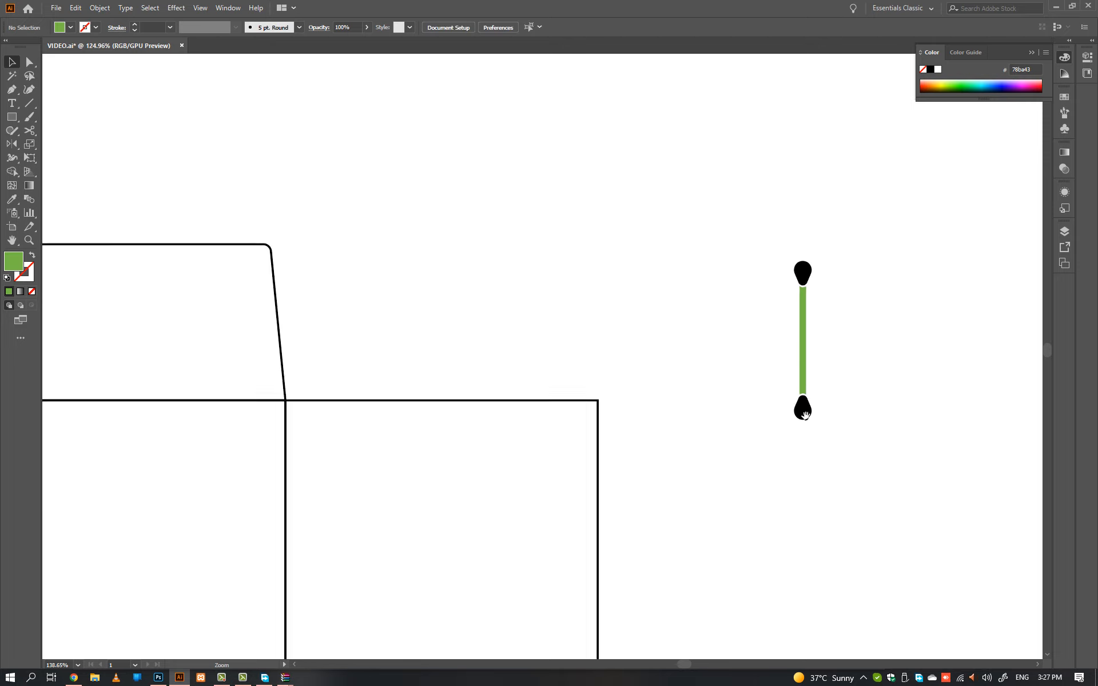
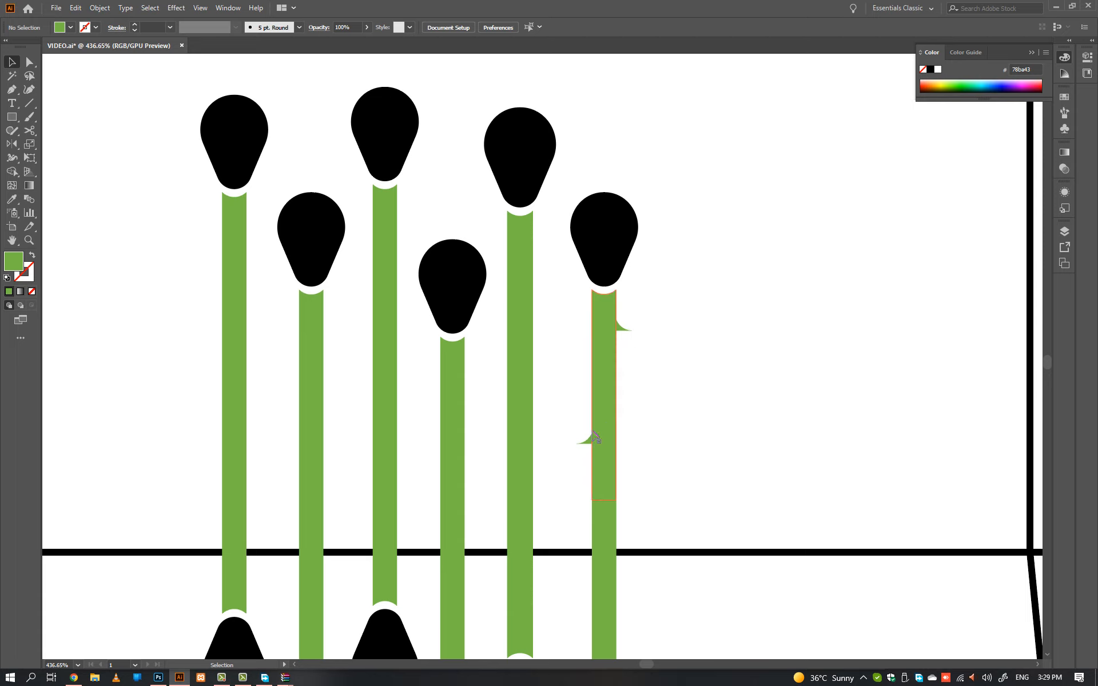
- Copy a thorn to the lower part of the sixth stem and place more copies on both sides of the fifth stem
{"action": "left_click_drag", "start_coordinate": [623, 330], "coordinate": [648, 538]}
{"action": "left_click", "coordinate": [659, 470]}
{"action": "left_click_drag", "start_coordinate": [583, 488], "coordinate": [532, 473]}
{"action": "left_click_drag", "start_coordinate": [611, 404], "coordinate": [558, 423]}
{"action": "left_click", "coordinate": [703, 438]}
{"action": "left_click_drag", "start_coordinate": [583, 489], "coordinate": [560, 348]}
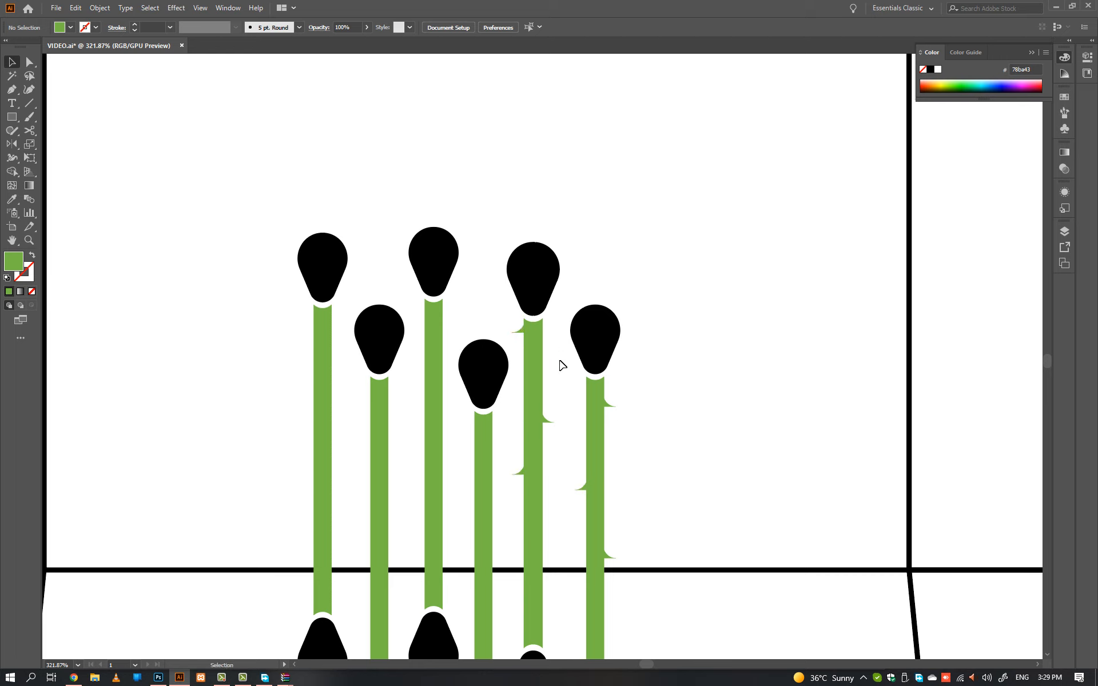
- Place thorn copies on both sides of the fourth and third stems and add another low on the fifth stem
{"action": "left_click_drag", "start_coordinate": [550, 422], "coordinate": [467, 487]}
{"action": "left_click", "coordinate": [564, 524]}
{"action": "left_click_drag", "start_coordinate": [554, 512], "coordinate": [451, 321]}
{"action": "left_click", "coordinate": [566, 464]}
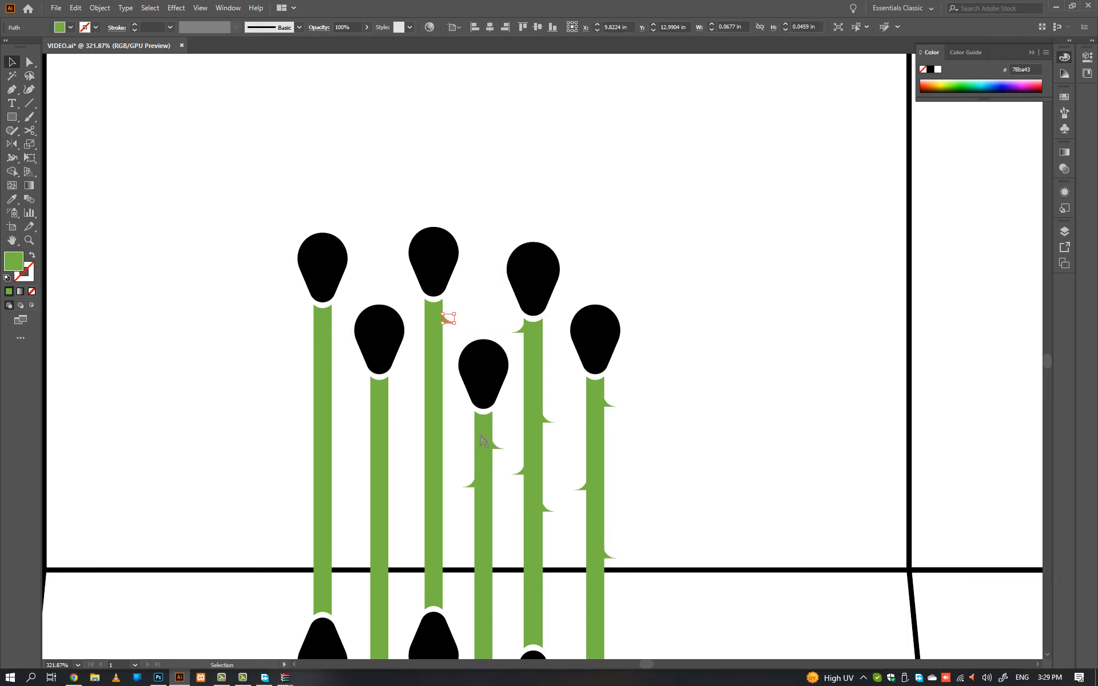
{"action": "left_click_drag", "start_coordinate": [469, 485], "coordinate": [420, 542]}
{"action": "left_click", "coordinate": [414, 504]}
- Copy thorns onto the second stem, two on its right side and one on its left
{"action": "left_click_drag", "start_coordinate": [613, 437], "coordinate": [552, 438]}
{"action": "left_click_drag", "start_coordinate": [519, 482], "coordinate": [422, 497]}
{"action": "left_click_drag", "start_coordinate": [541, 447], "coordinate": [454, 400]}
{"action": "scroll", "coordinate": [673, 362], "scroll_direction": "down", "scroll_amount": 3}
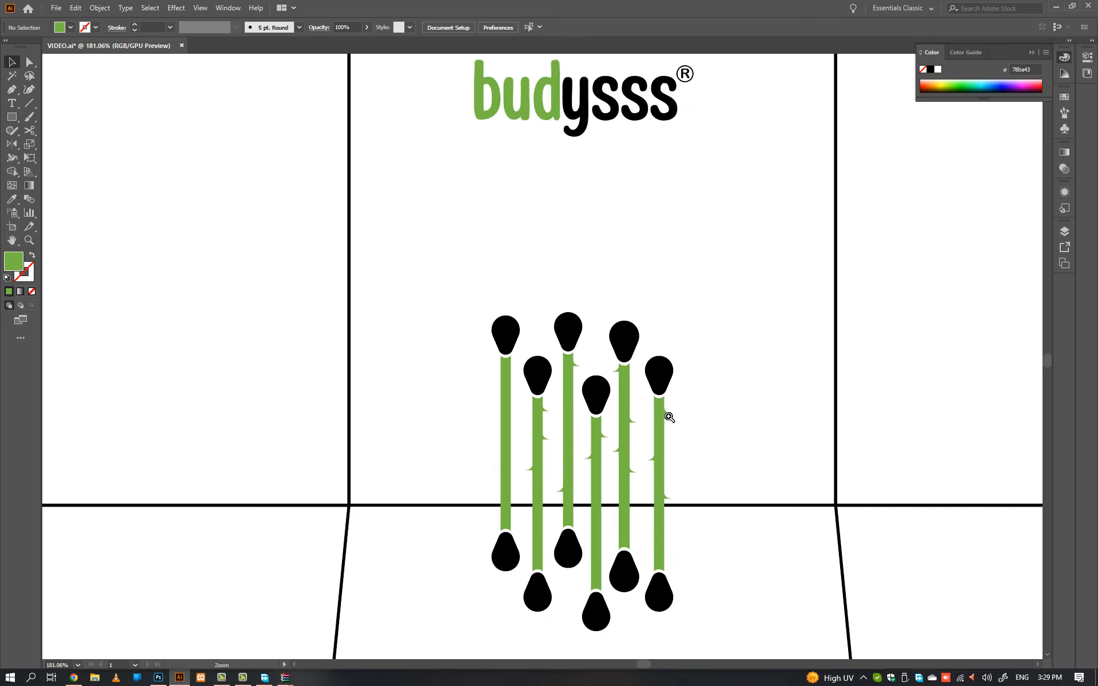
- Copy thorns onto the first stem, two on its right side and one on its left
{"action": "scroll", "coordinate": [662, 417], "scroll_direction": "up", "scroll_amount": 1}
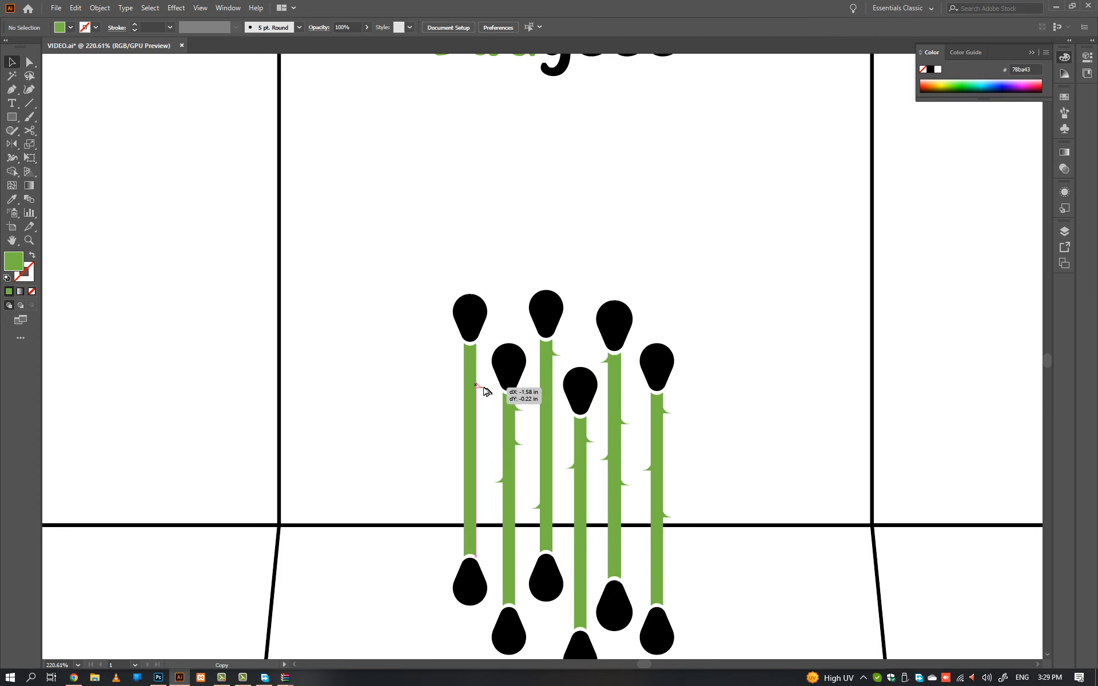
{"action": "scroll", "coordinate": [455, 413], "scroll_direction": "up", "scroll_amount": 2}
{"action": "left_click_drag", "start_coordinate": [540, 456], "coordinate": [396, 426]}
{"action": "left_click", "coordinate": [489, 356]}
- Group all six thorny cotton buds and enlarge the group slightly and proportionally
{"action": "scroll", "coordinate": [397, 426], "scroll_direction": "down", "scroll_amount": 3}
{"action": "scroll", "coordinate": [617, 401], "scroll_direction": "up", "scroll_amount": 1}
{"action": "left_click_drag", "start_coordinate": [604, 306], "coordinate": [389, 498]}
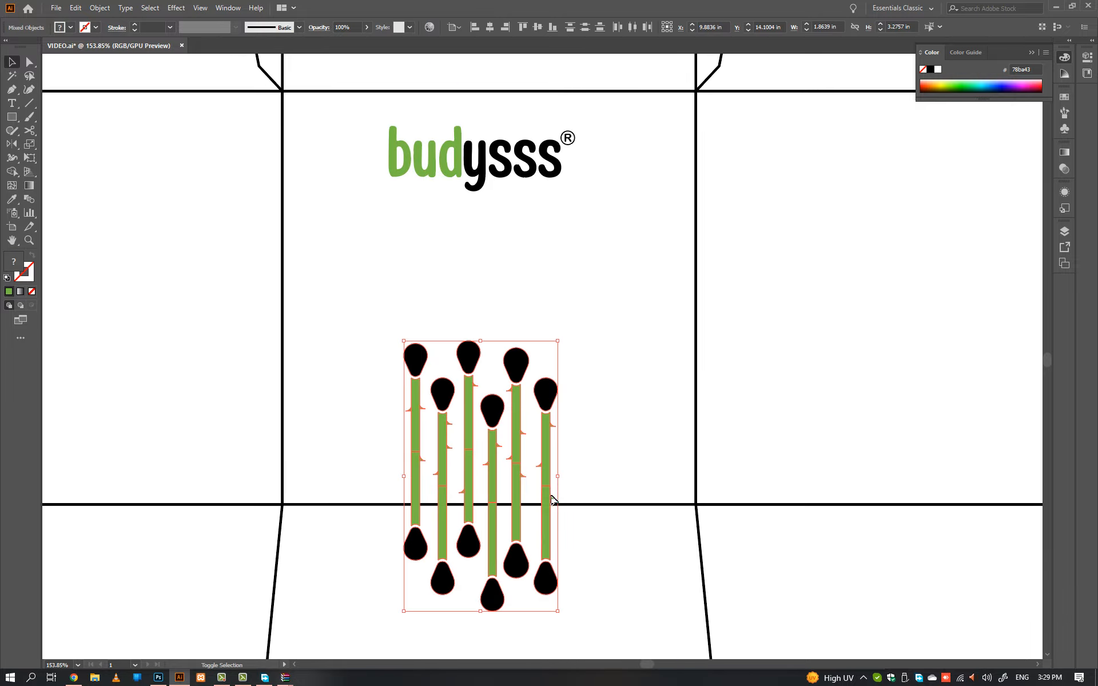
{"action": "left_click", "coordinate": [593, 451]}
{"action": "left_click", "coordinate": [567, 457], "text": "ctrl+alt"}
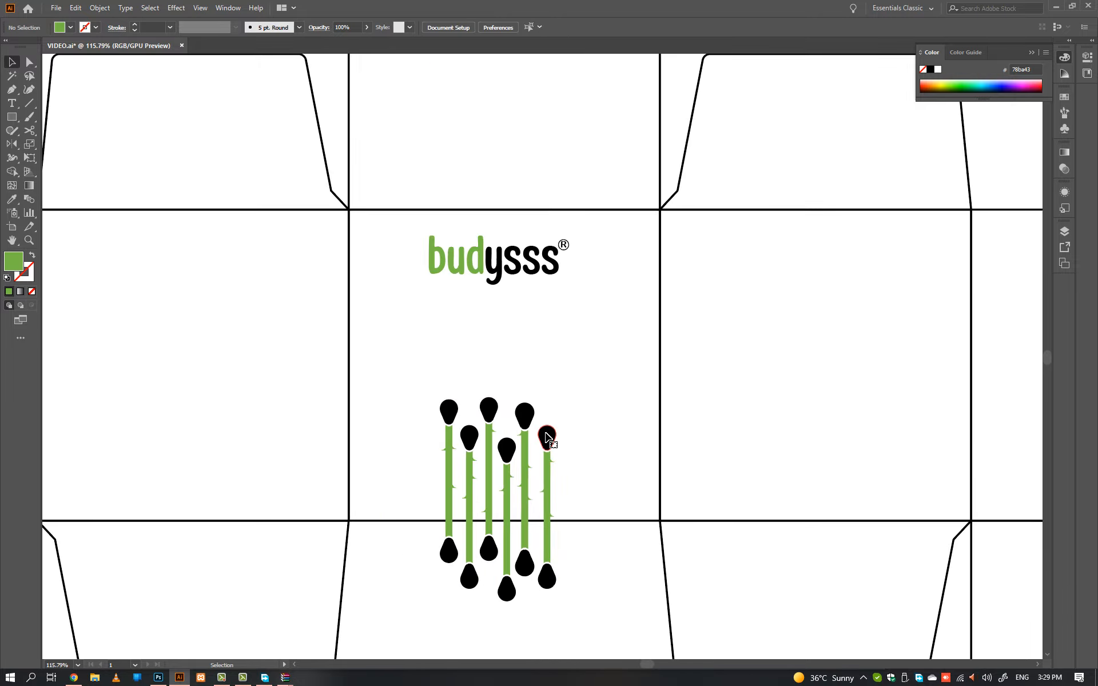
{"action": "left_click", "coordinate": [492, 392]}
{"action": "left_click", "coordinate": [575, 391]}
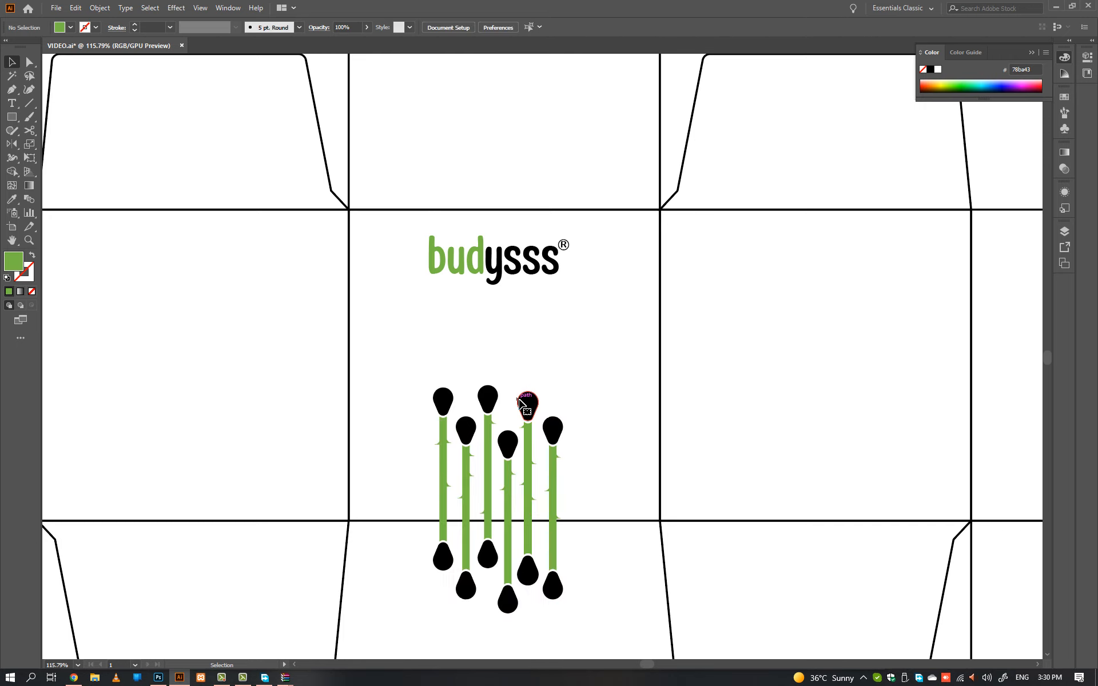
- Raise the bud group slightly and centre it and the logo horizontally on the front panel
{"action": "left_click_drag", "start_coordinate": [523, 405], "coordinate": [522, 395]}
{"action": "left_click", "coordinate": [489, 256], "text": "shift"}
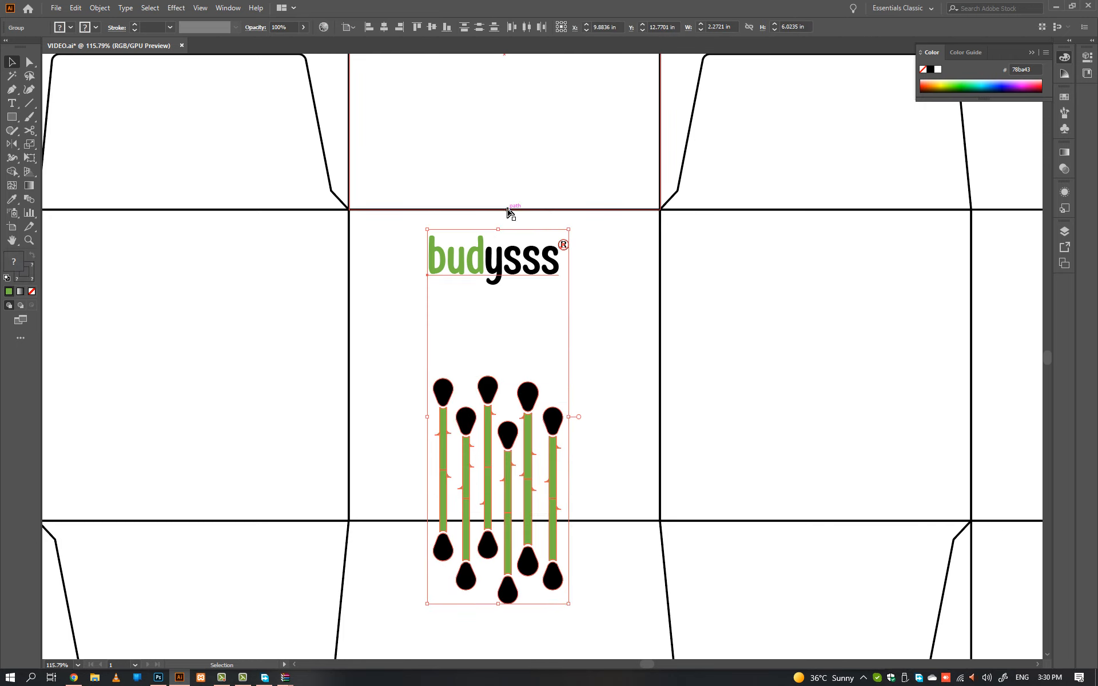
{"action": "left_click", "coordinate": [518, 210], "text": "shift"}
{"action": "left_click", "coordinate": [388, 28]}
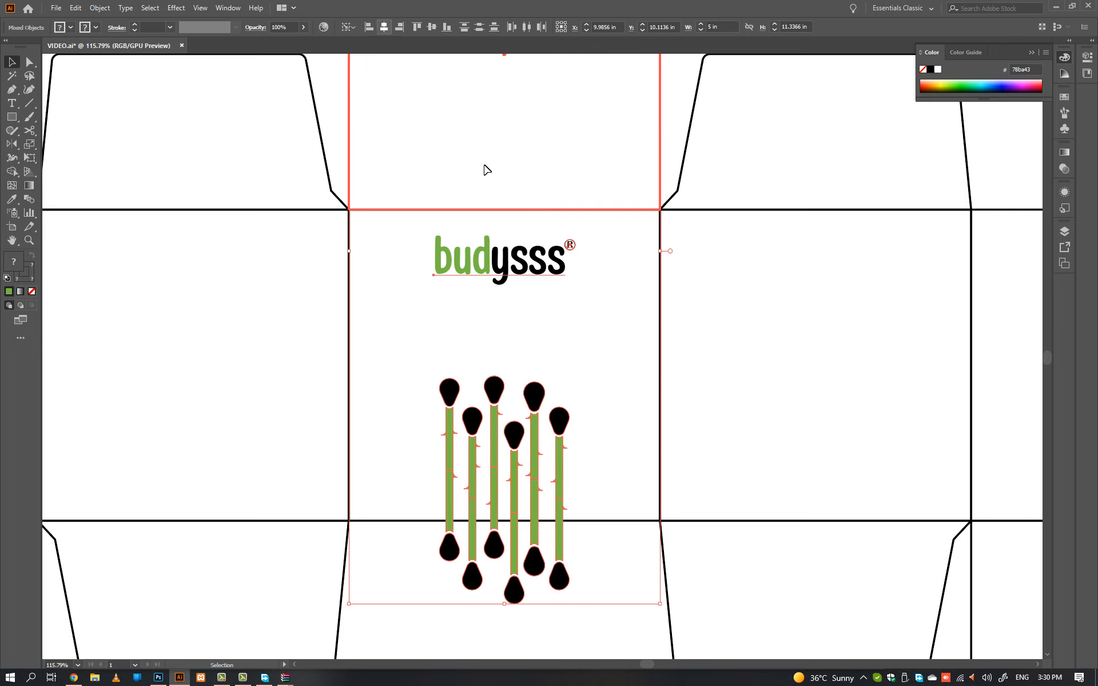
{"action": "left_click", "coordinate": [582, 316]}
{"action": "scroll", "coordinate": [582, 331], "scroll_direction": "down", "scroll_amount": 1}
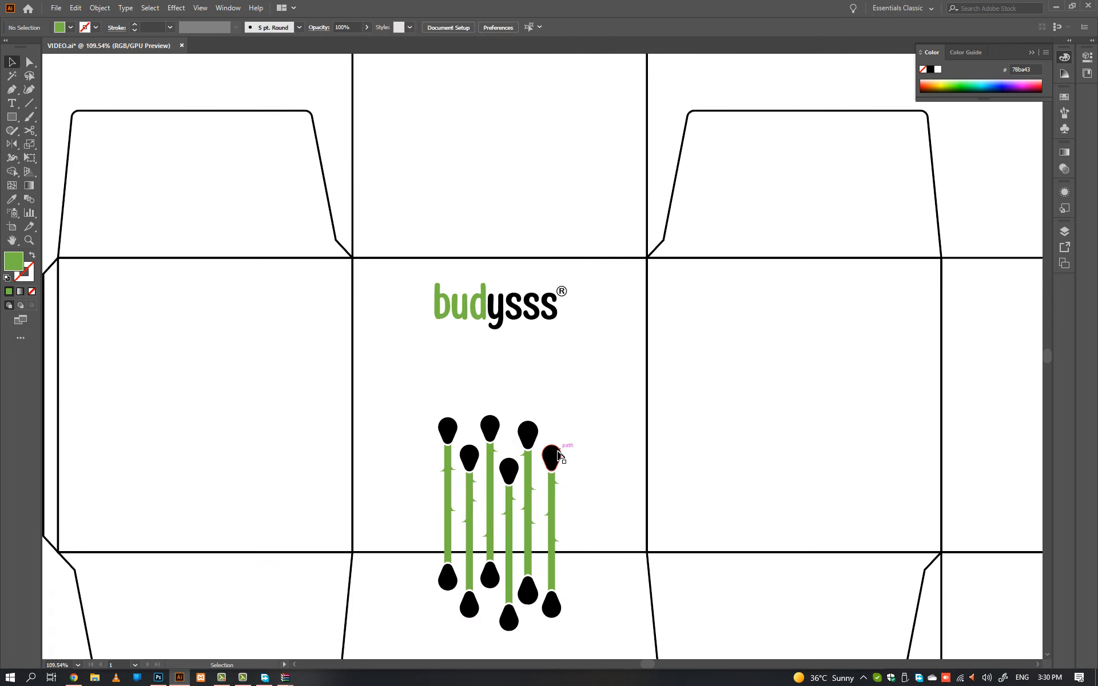
- Lower the bud group slightly and raise the logo a little to widen the space between them
{"action": "left_click_drag", "start_coordinate": [556, 454], "coordinate": [555, 461]}
{"action": "left_click", "coordinate": [597, 435]}
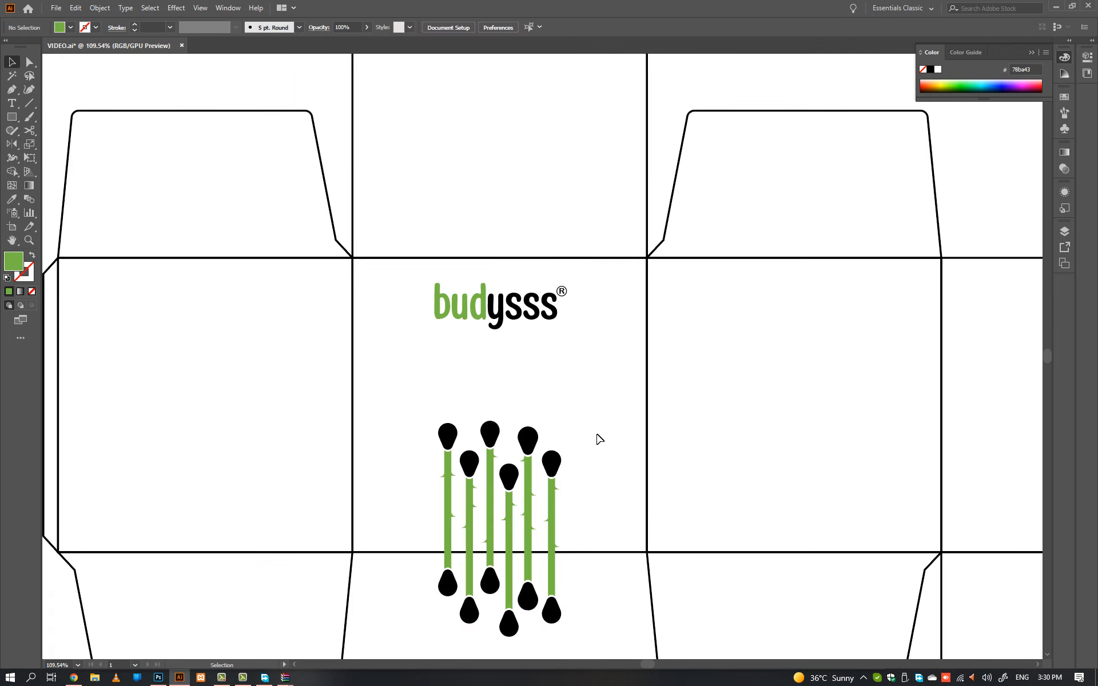
{"action": "left_click", "coordinate": [514, 316]}
{"action": "left_click_drag", "start_coordinate": [514, 316], "coordinate": [514, 312]}
{"action": "left_click", "coordinate": [525, 366]}
{"action": "left_click_drag", "start_coordinate": [530, 433], "coordinate": [530, 439]}
{"action": "left_click", "coordinate": [484, 348]}
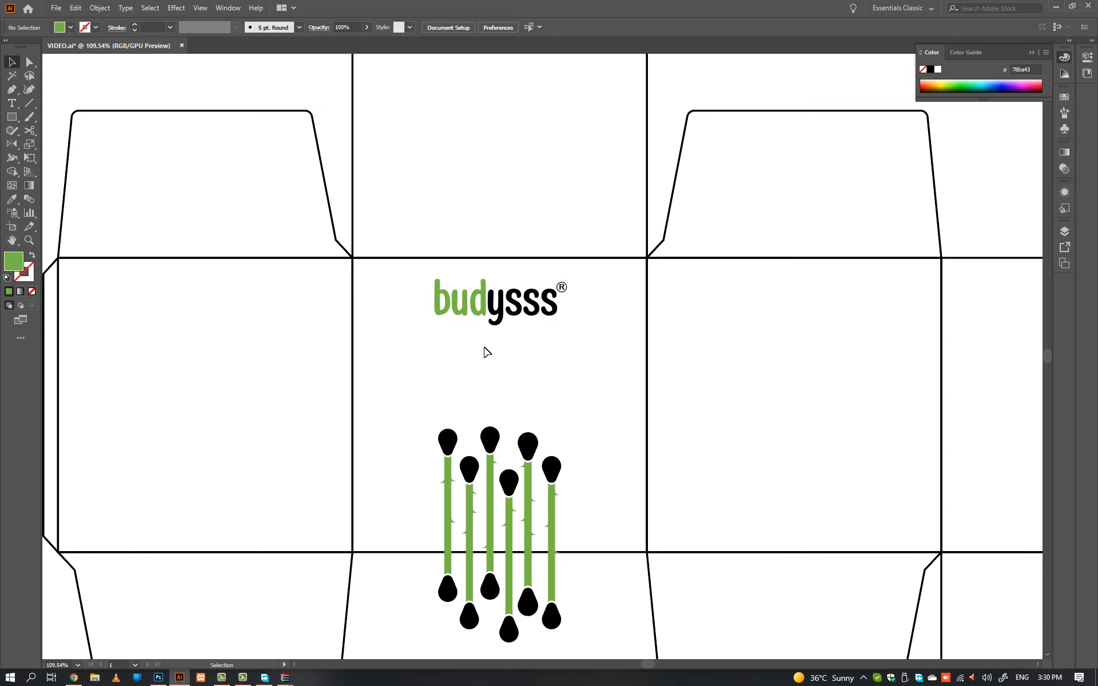
- Draw a square over the front panel and inset it evenly to leave a narrow margin to the panel edges
{"action": "scroll", "coordinate": [483, 356], "scroll_direction": "up", "scroll_amount": 1}
{"action": "key", "text": "m"}
{"action": "scroll", "coordinate": [491, 349], "scroll_direction": "up", "scroll_amount": 1}
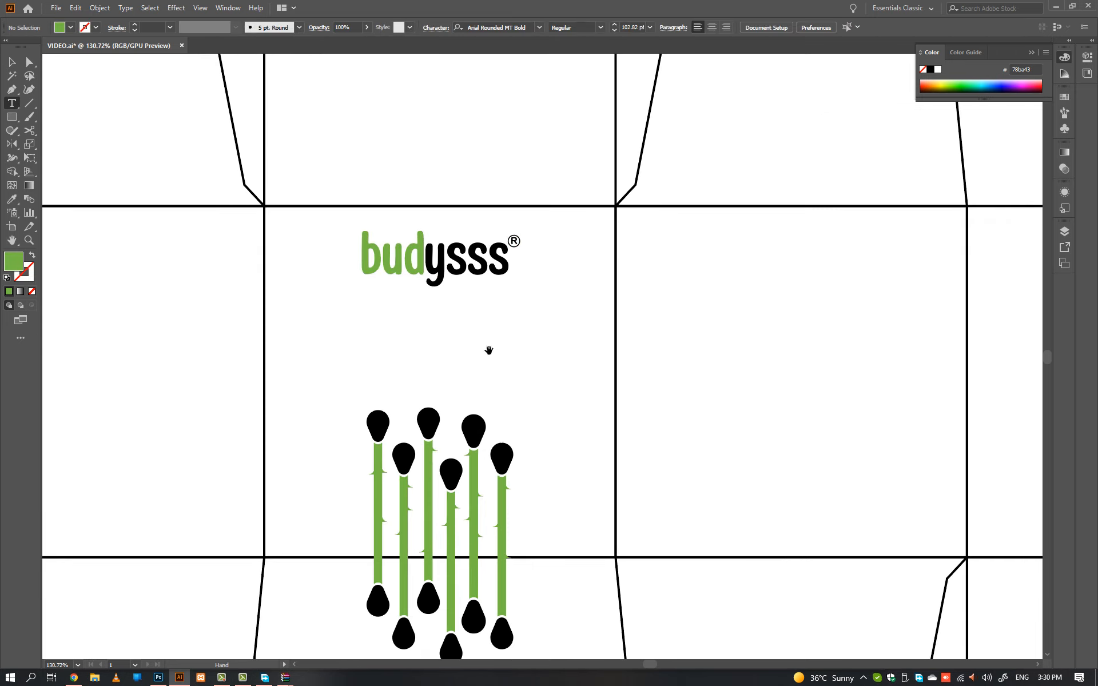
{"action": "mouse_move", "coordinate": [264, 206]}
{"action": "left_mouse_down"}
{"action": "mouse_move", "coordinate": [574, 530]}
{"action": "mouse_move", "coordinate": [619, 556]}
{"action": "mouse_move", "coordinate": [604, 548]}
{"action": "left_mouse_up"}
{"action": "key", "text": "v"}
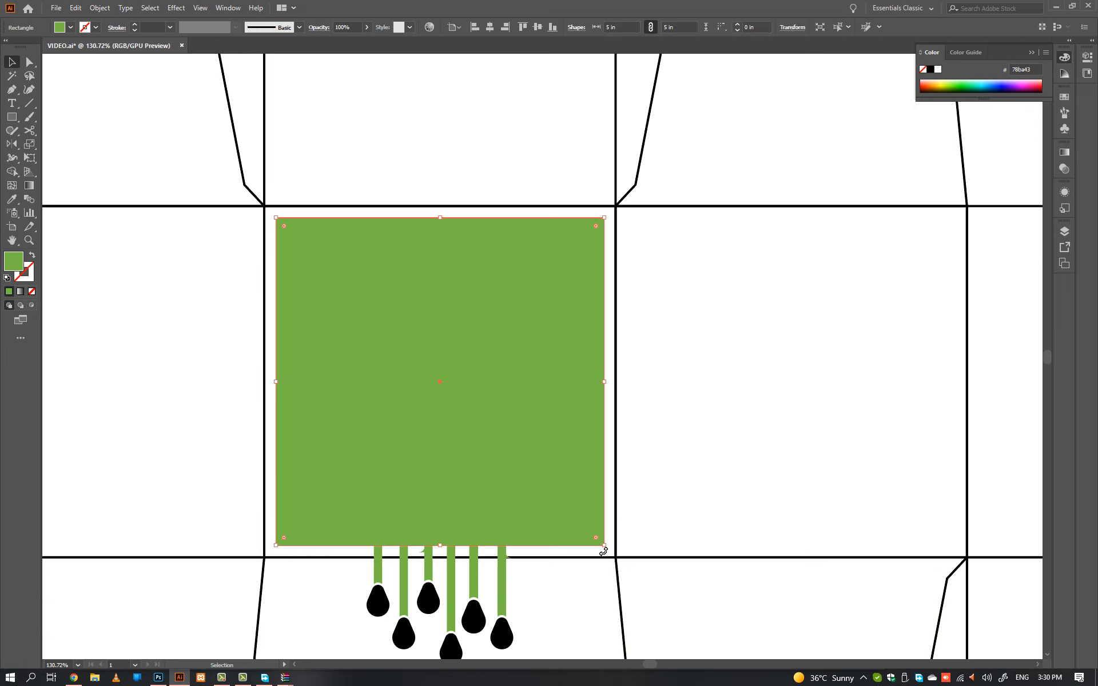
- Turn the inset square into an unfilled frame with a 1 pt black outline
{"action": "key", "text": "shift+x"}
{"action": "key", "text": "i"}
{"action": "left_click", "coordinate": [475, 435]}
{"action": "key", "text": "shift+x"}
{"action": "key", "text": "v"}
- Cut the frame's lower edge just outside the outermost stems with the Scissors tool and delete the segment between the cuts
{"action": "key", "text": "c"}
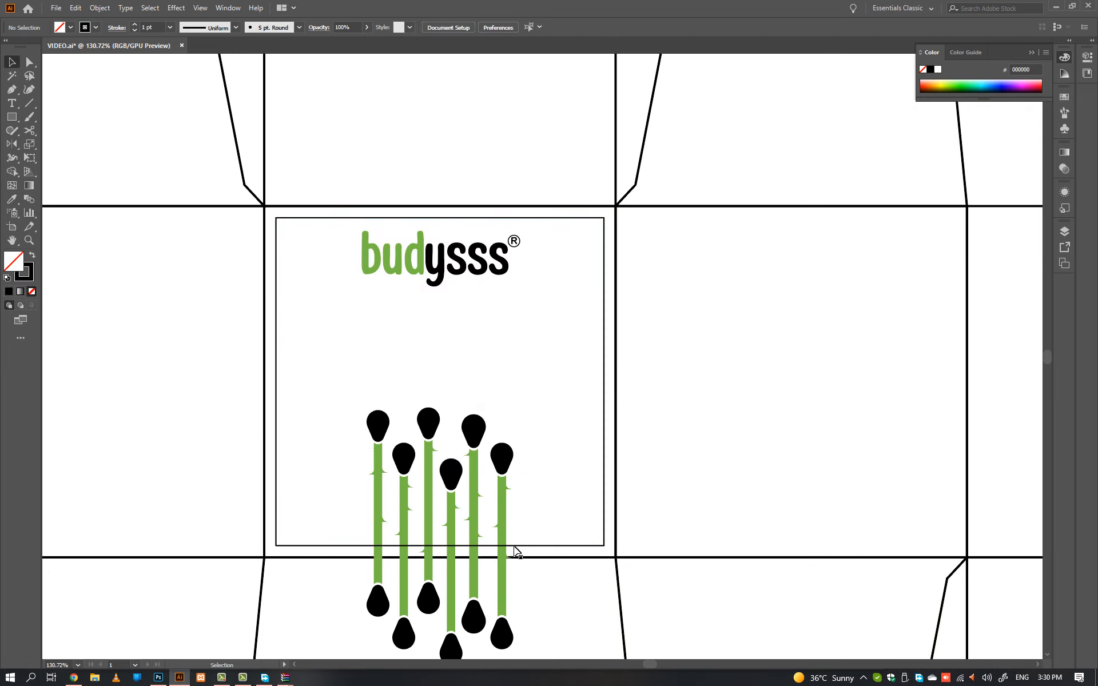
{"action": "left_click", "coordinate": [514, 546]}
{"action": "key", "text": "v"}
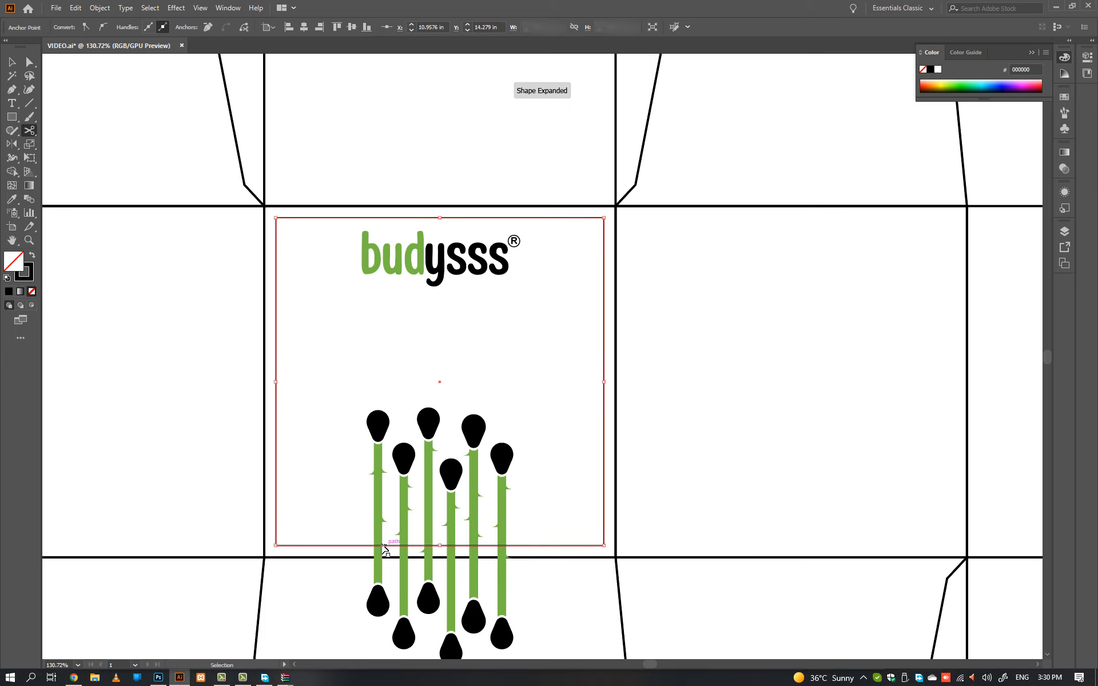
{"action": "left_click", "coordinate": [369, 546]}
{"action": "key", "text": "a"}
{"action": "left_click", "coordinate": [397, 547]}
{"action": "key", "text": "Delete"}
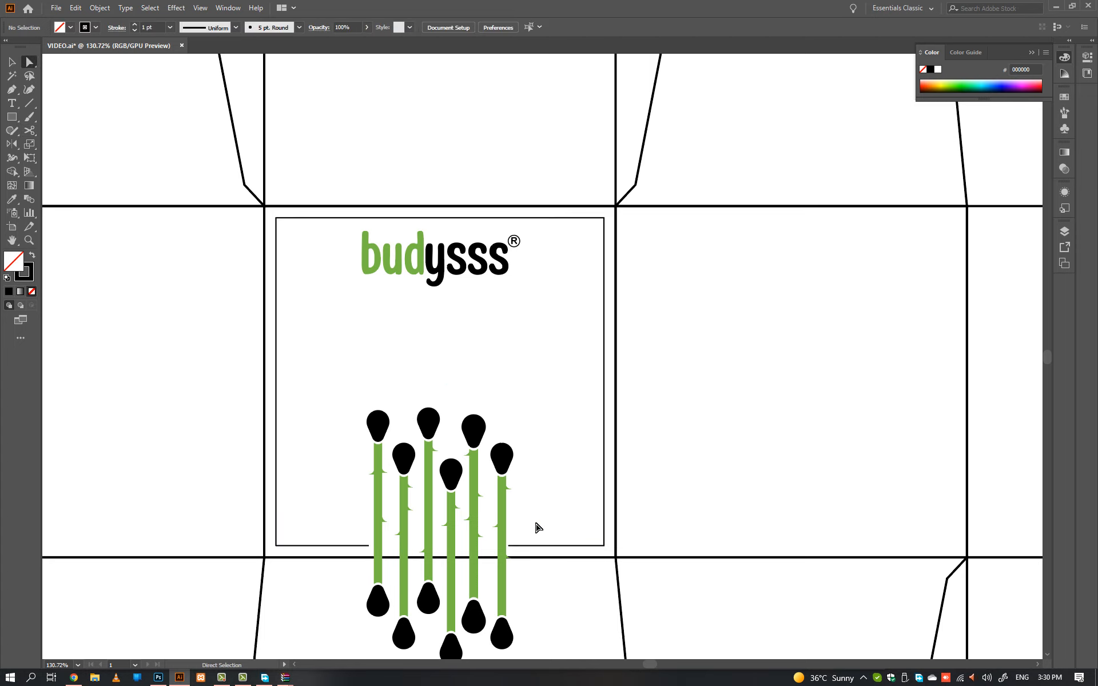
- Extend both open ends of the frame's lower edge to meet the outermost stems
{"action": "key", "text": "a"}
{"action": "left_click", "coordinate": [369, 545]}
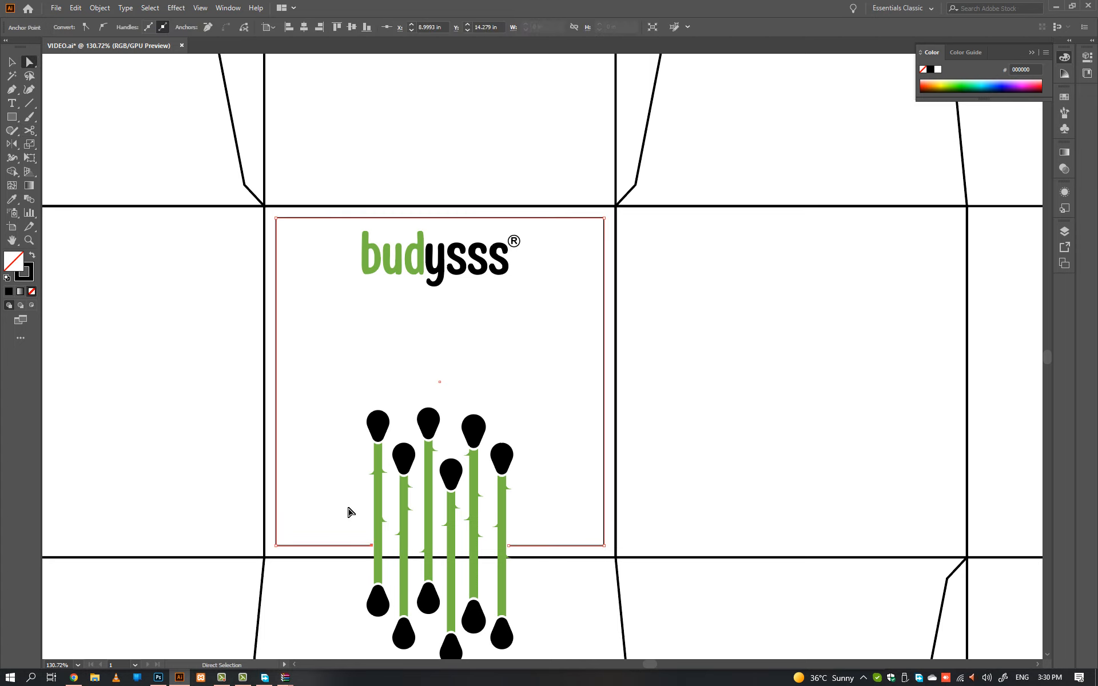
{"action": "left_click", "coordinate": [351, 512]}
{"action": "left_click", "coordinate": [367, 546]}
{"action": "left_click_drag", "start_coordinate": [360, 505], "coordinate": [394, 561]}
{"action": "left_click", "coordinate": [532, 525]}
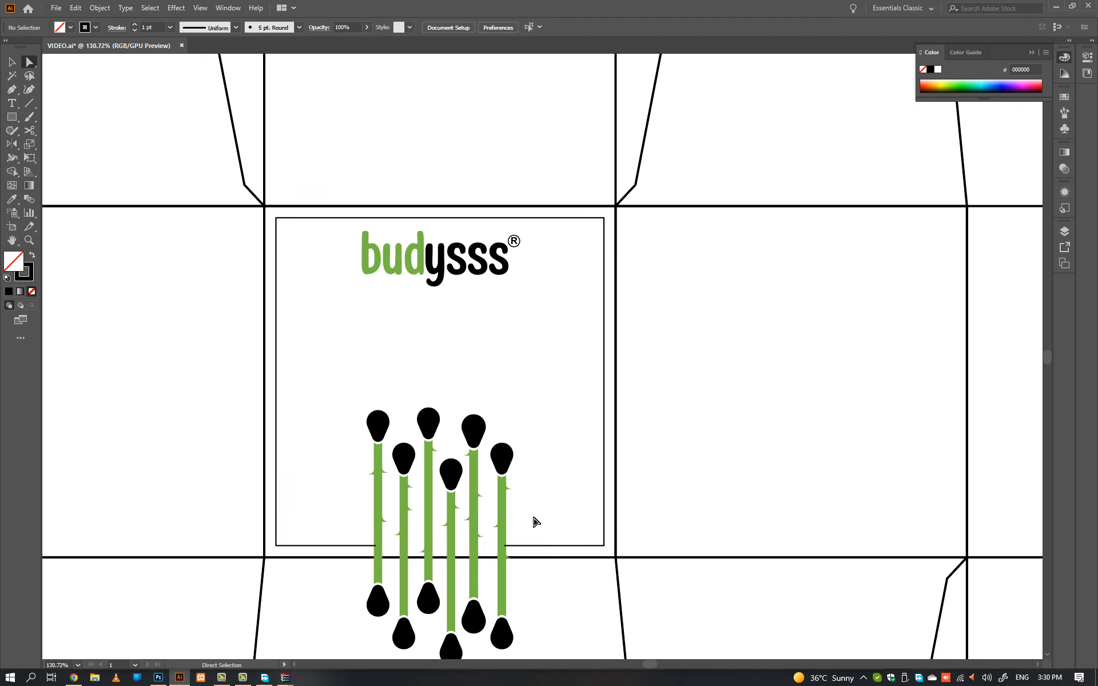
- Bring the cotton bud group in front of the frame
{"action": "left_click", "coordinate": [503, 503]}
{"action": "key", "text": "ctrl+shift+]"}
{"action": "left_click", "coordinate": [540, 480]}
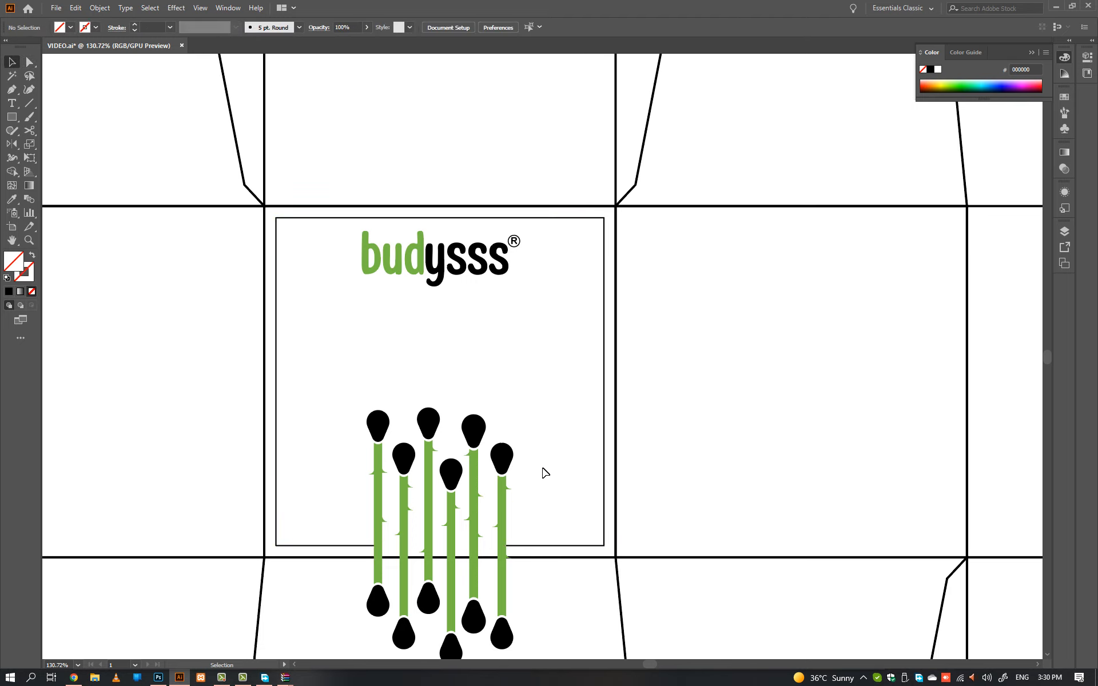
- Add the black text "PREMIUM" below the logo and shift it left over the front panel
{"action": "left_click_drag", "start_coordinate": [541, 330], "coordinate": [572, 346]}
{"action": "left_click_drag", "start_coordinate": [550, 425], "coordinate": [548, 377]}
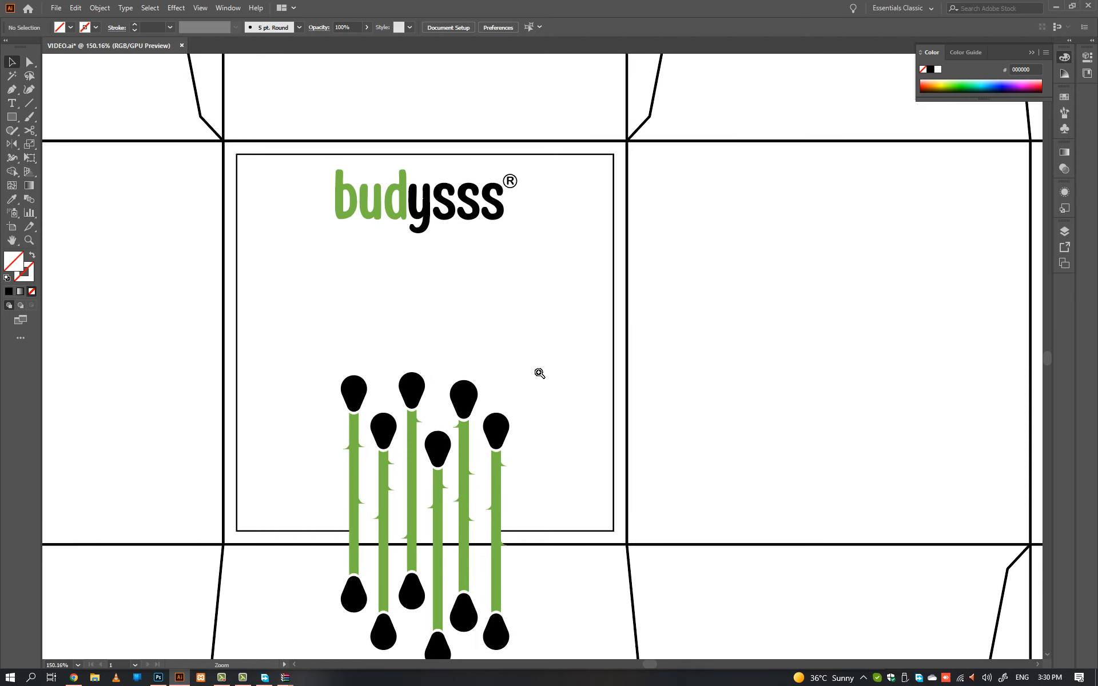
{"action": "left_click_drag", "start_coordinate": [513, 332], "coordinate": [542, 342]}
{"action": "key", "text": "t"}
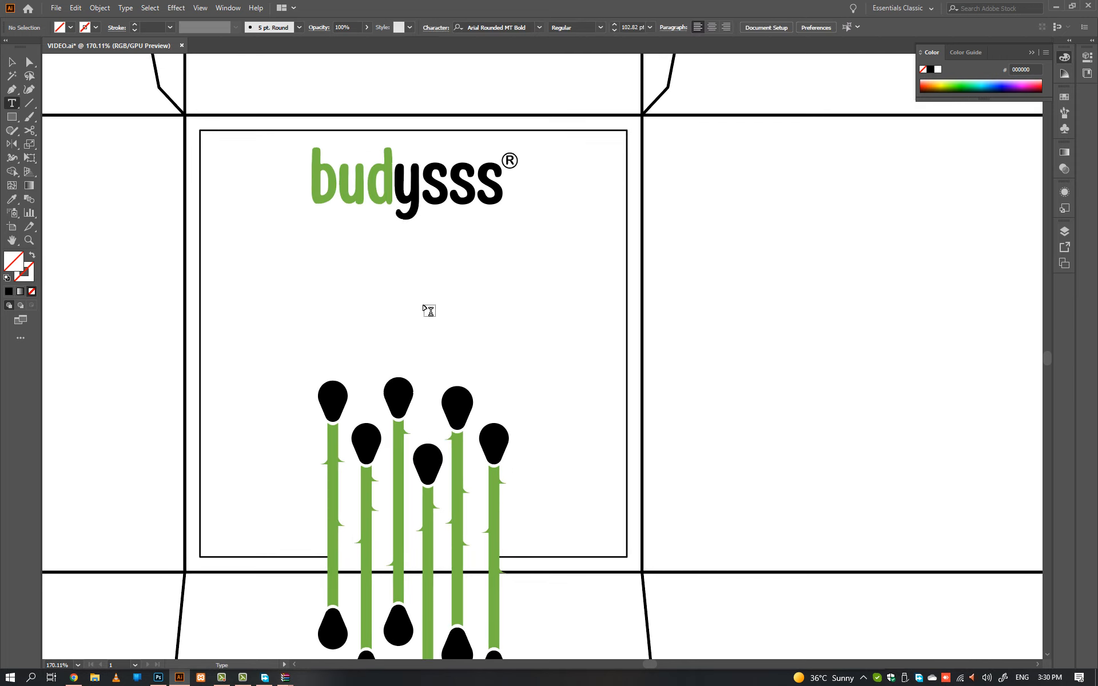
{"action": "left_click", "coordinate": [389, 306]}
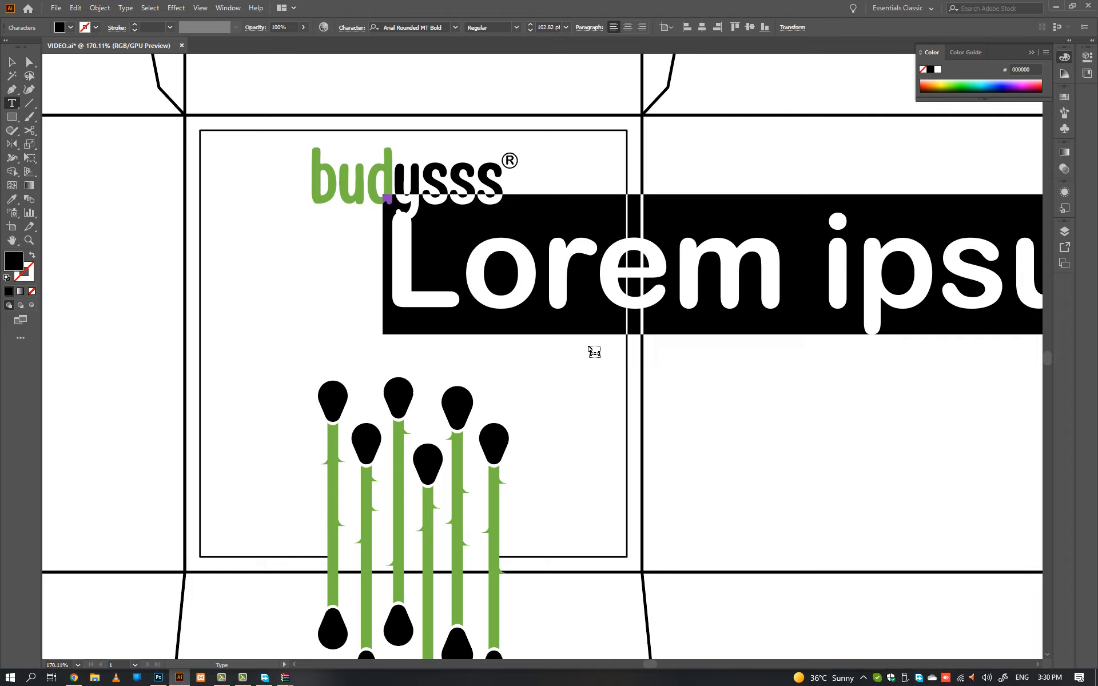
{"action": "type", "text": "PREMIUM"}
{"action": "key", "text": "Escape"}
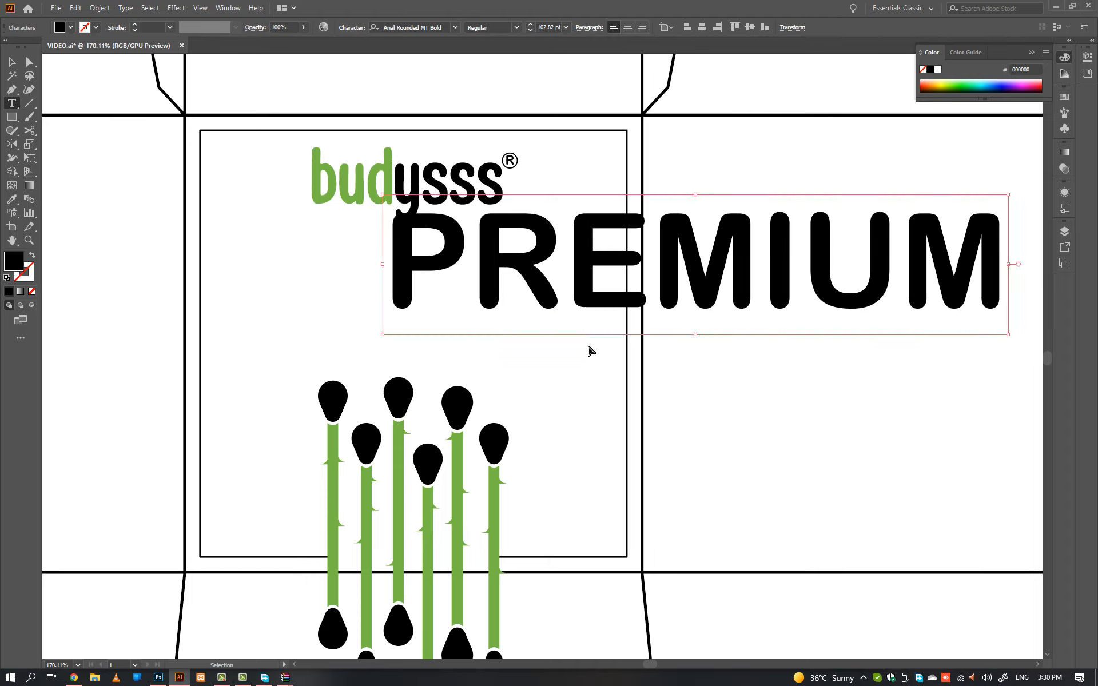
{"action": "key", "text": "v"}
{"action": "left_click_drag", "start_coordinate": [572, 331], "coordinate": [354, 335]}
- Set the "PREMIUM" text in Gotham Light and scale it down to about 35.5 pt so it fits inside the front frame
{"action": "left_click", "coordinate": [411, 27]}
{"action": "type", "text": "g"}
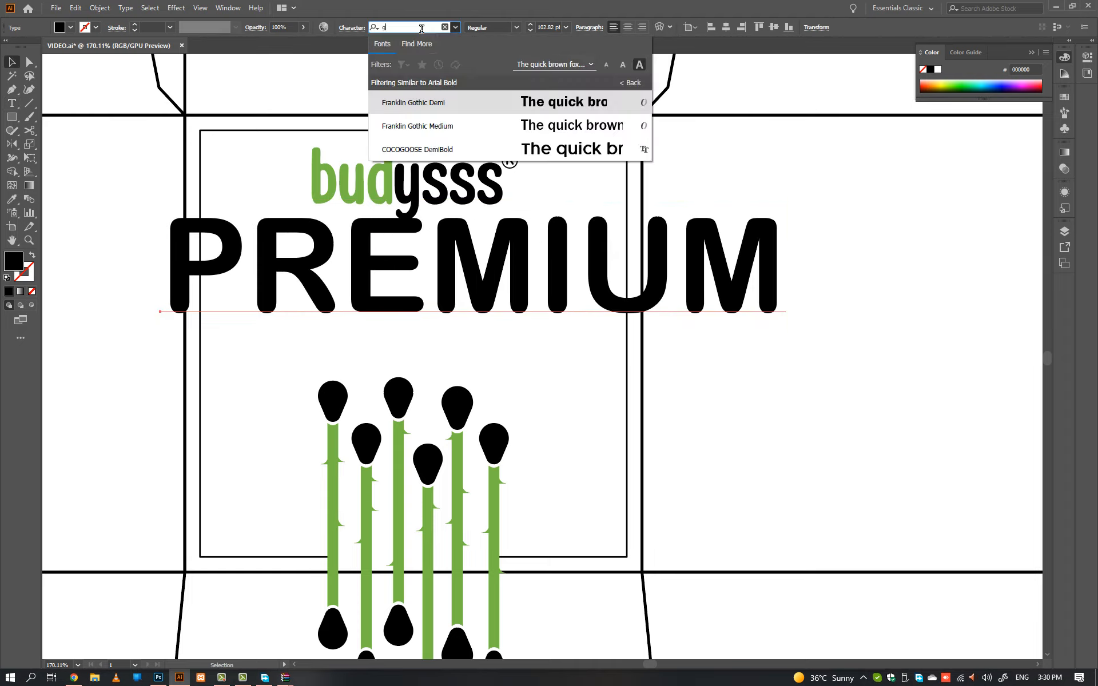
{"action": "type", "text": "otham"}
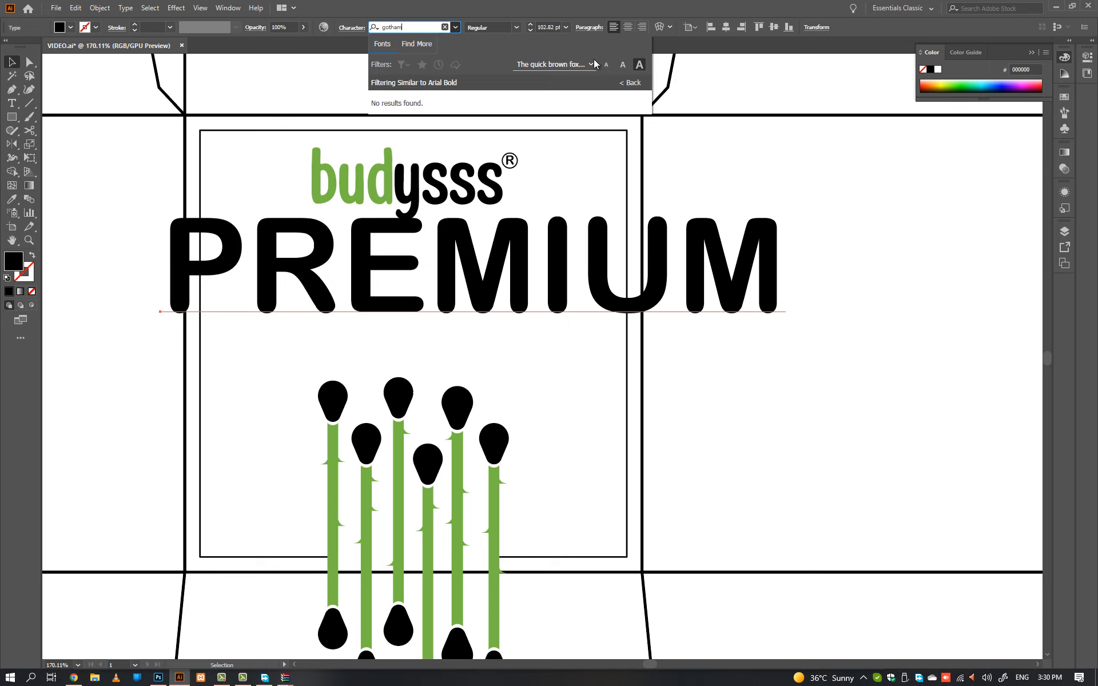
{"action": "key", "text": "ctrl+a"}
{"action": "key", "text": "BackSpace"}
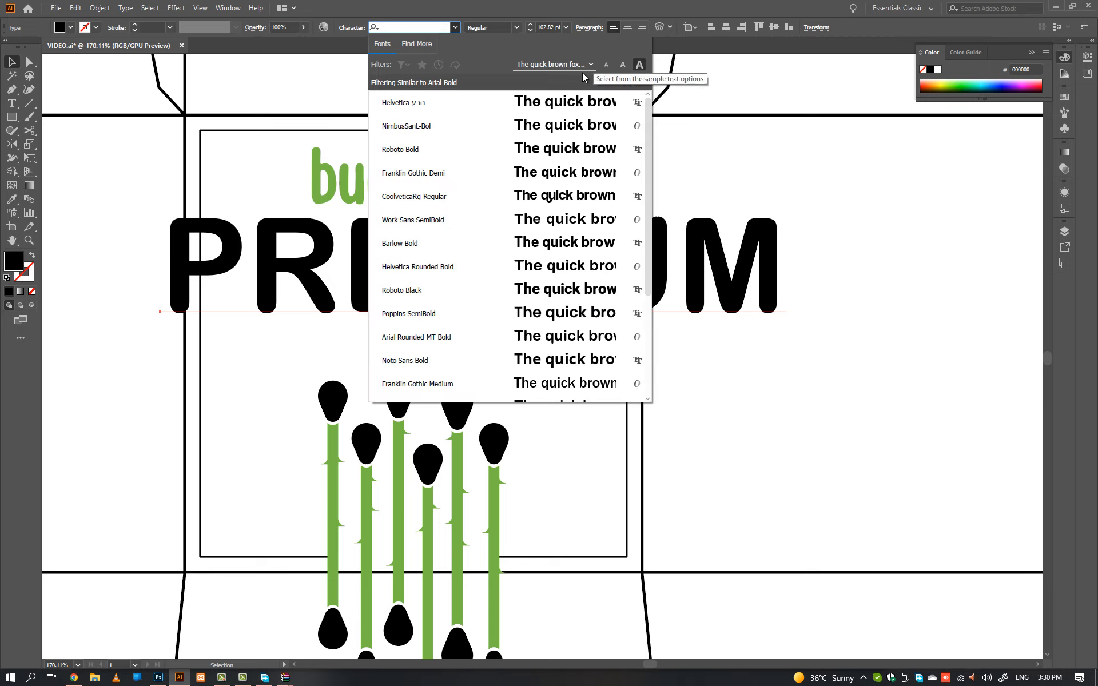
{"action": "type", "text": "got"}
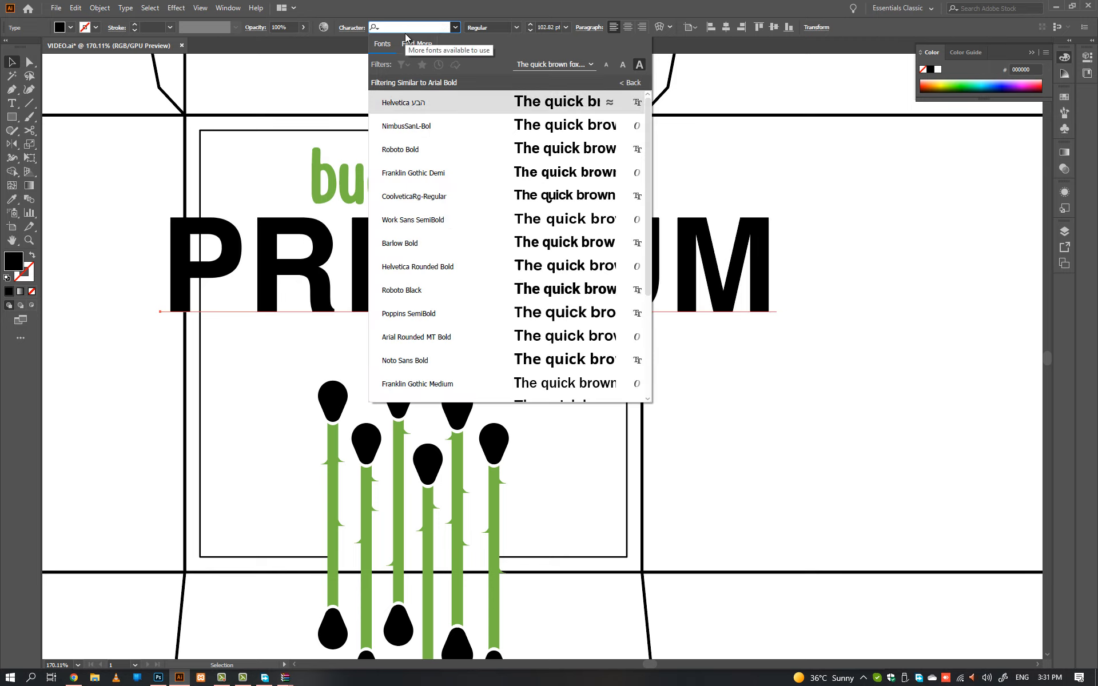
{"action": "type", "text": "ham"}
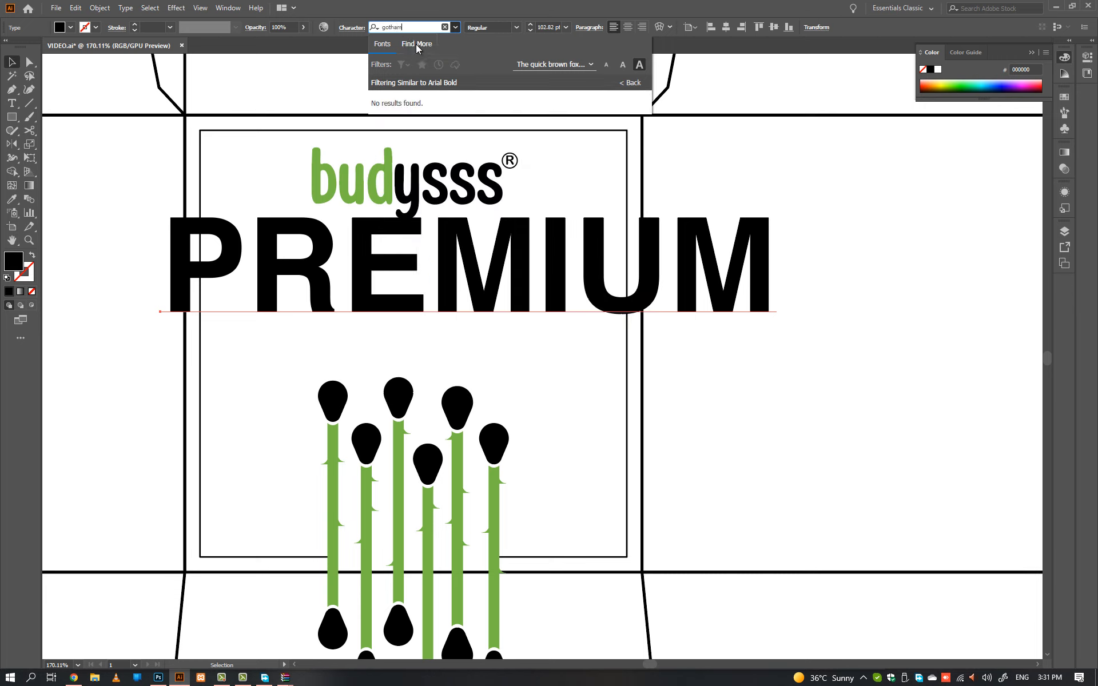
{"action": "left_click", "coordinate": [416, 45]}
{"action": "left_click", "coordinate": [386, 44]}
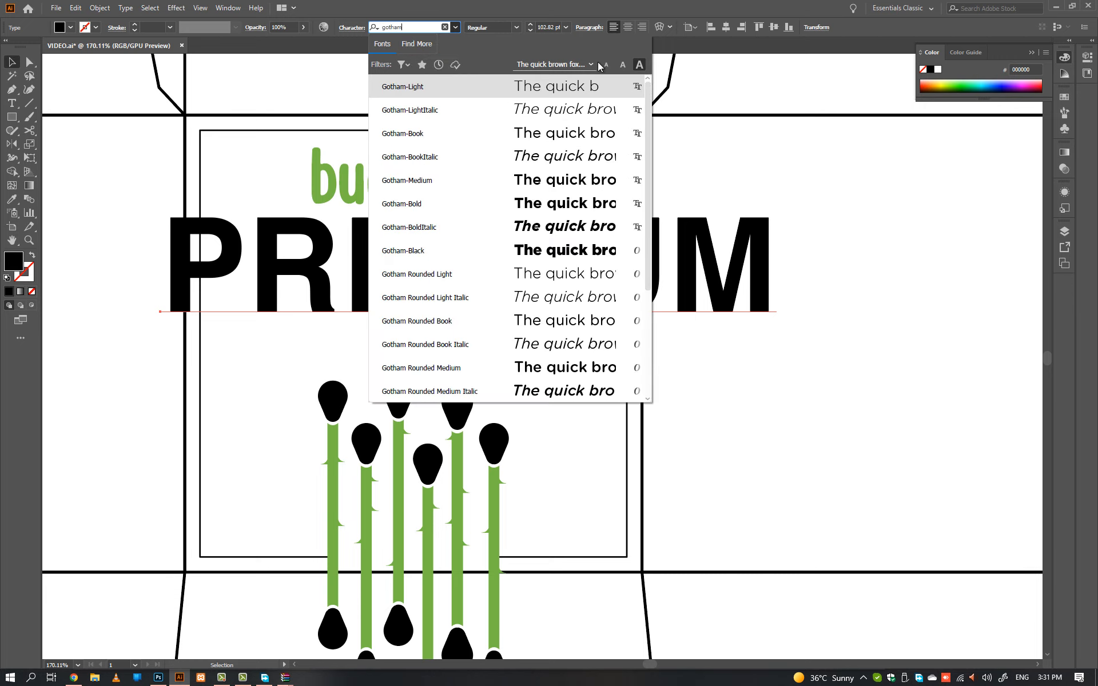
{"action": "left_click", "coordinate": [624, 67]}
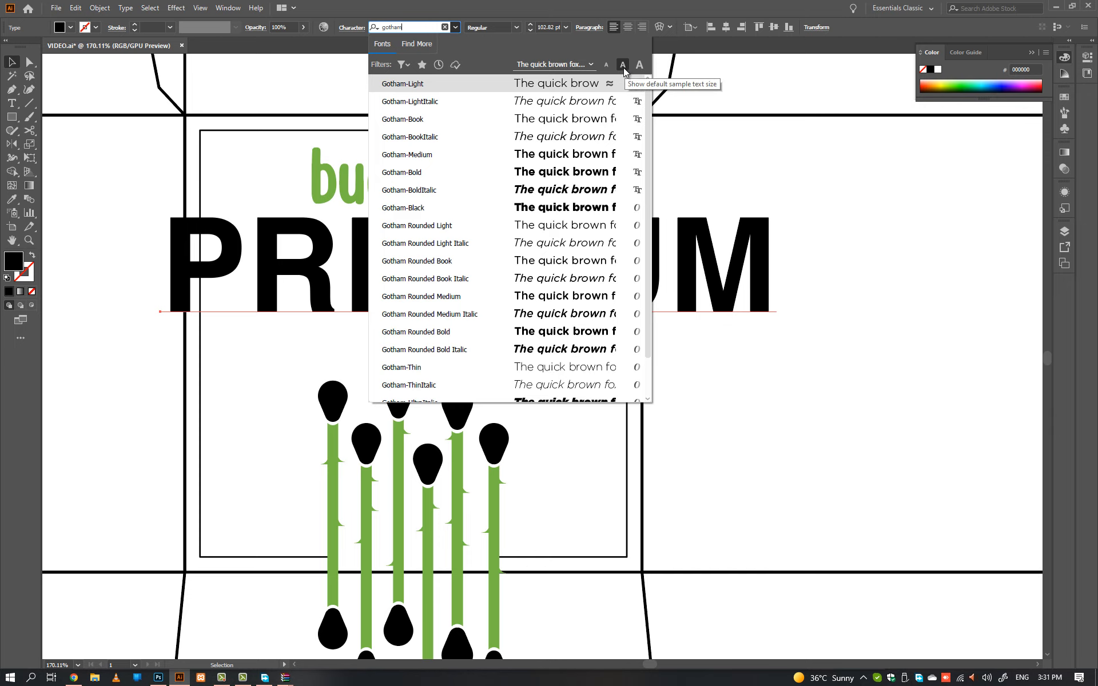
{"action": "left_click", "coordinate": [564, 85]}
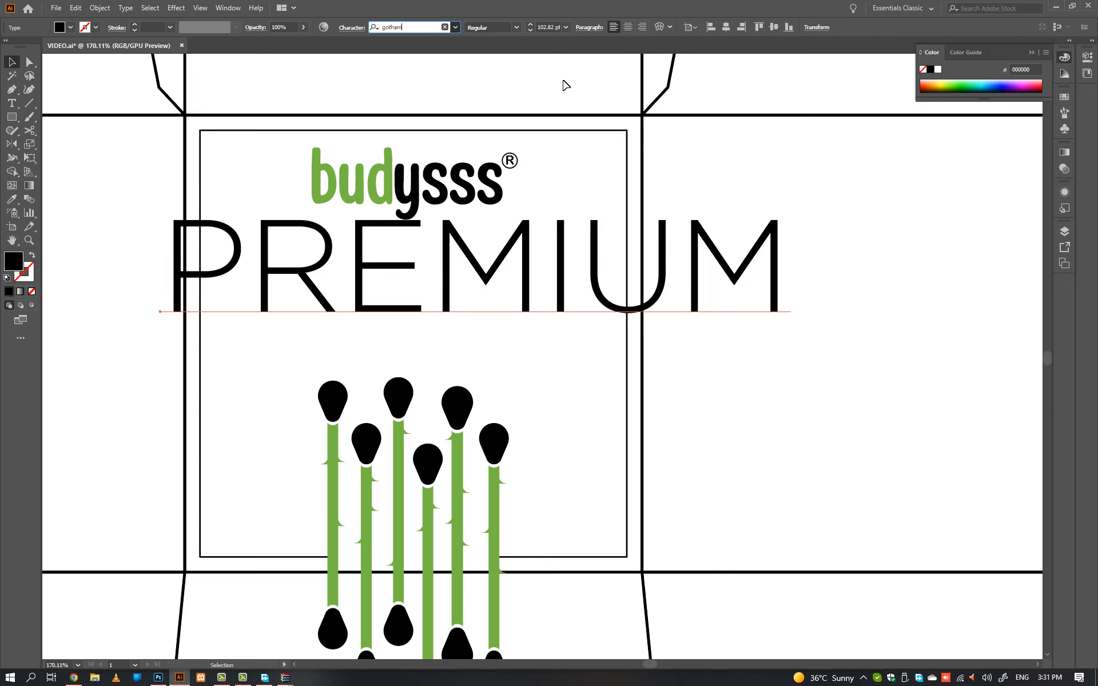
{"action": "left_click_drag", "start_coordinate": [775, 282], "coordinate": [581, 273]}
{"action": "left_click", "coordinate": [532, 295]}
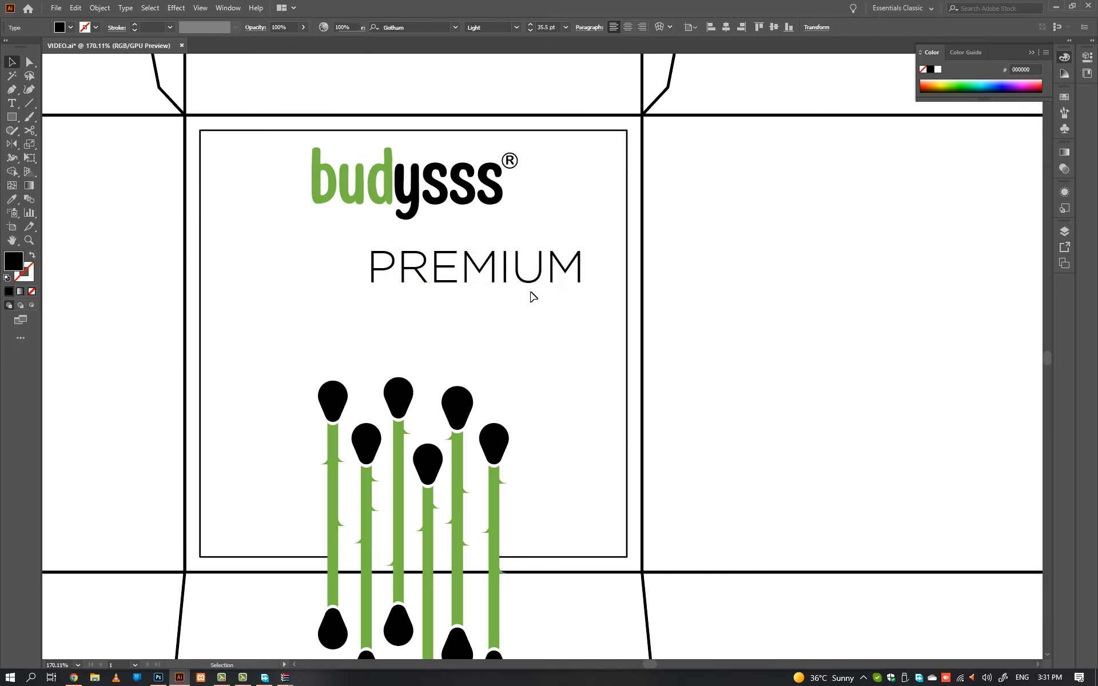
- Retype the "PREMIUM" text as "Premium", with only the first letter capitalised
{"action": "scroll", "coordinate": [521, 309], "scroll_direction": "down", "scroll_amount": 2}
{"action": "left_click_drag", "start_coordinate": [494, 289], "coordinate": [481, 294]}
{"action": "triple_click", "coordinate": [481, 293]}
{"action": "type", "text": "Premiuv"}
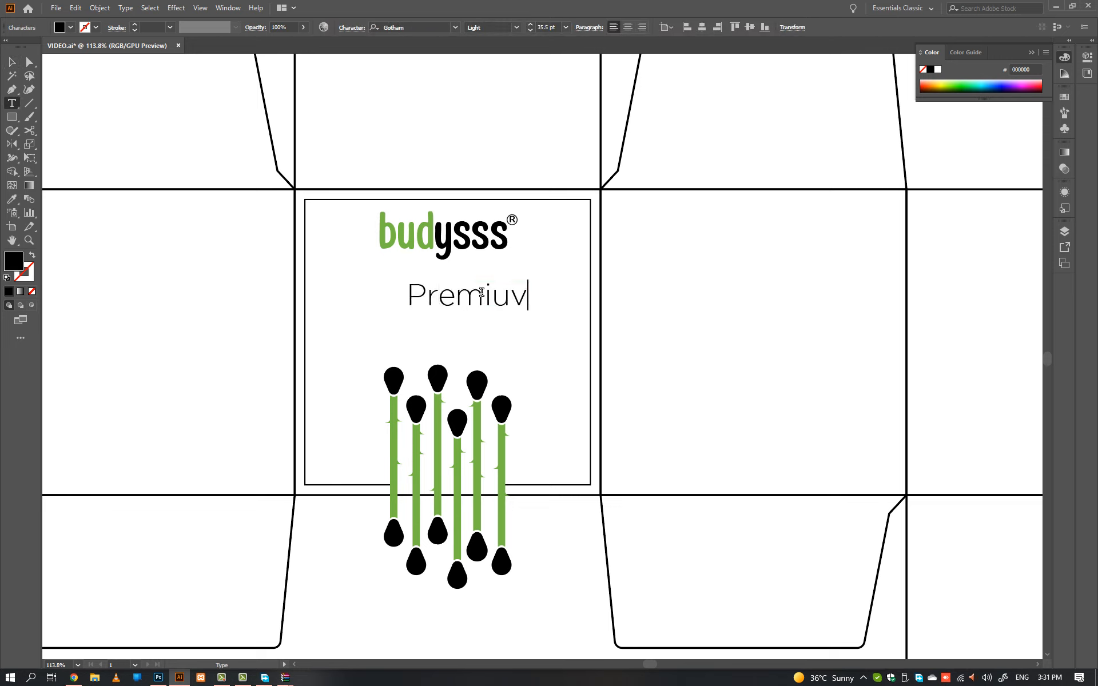
{"action": "key", "text": "Escape"}
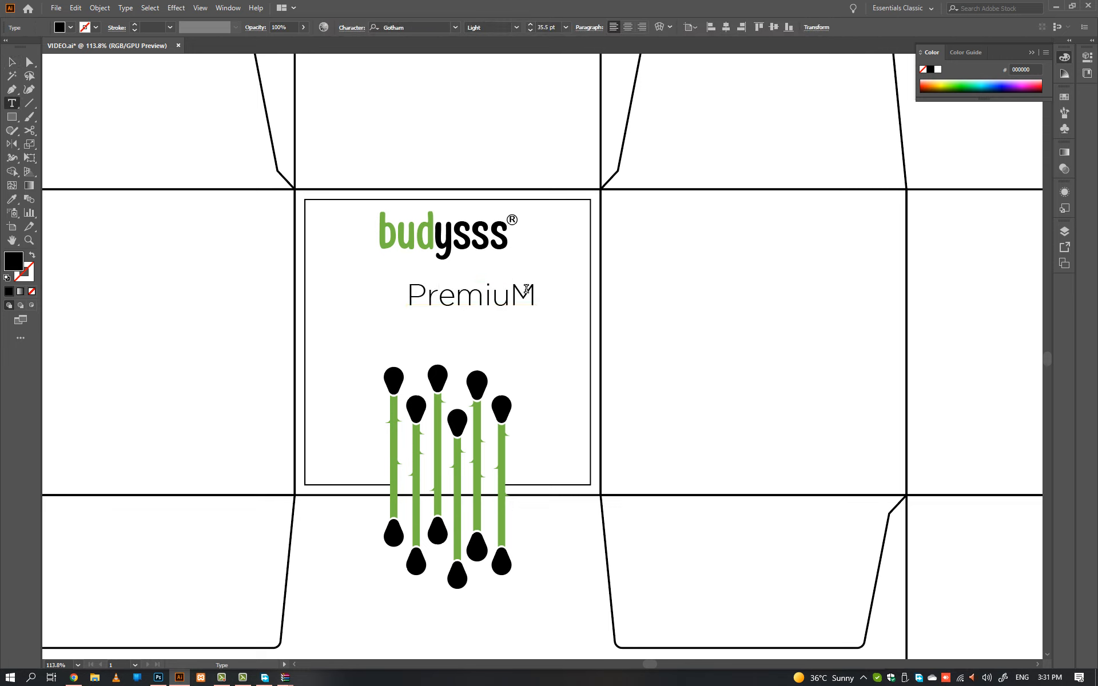
{"action": "left_click", "coordinate": [526, 289]}
{"action": "key", "text": "BackSpace"}
{"action": "type", "text": "n"}
{"action": "type", "text": "m"}
{"action": "key", "text": "Escape"}
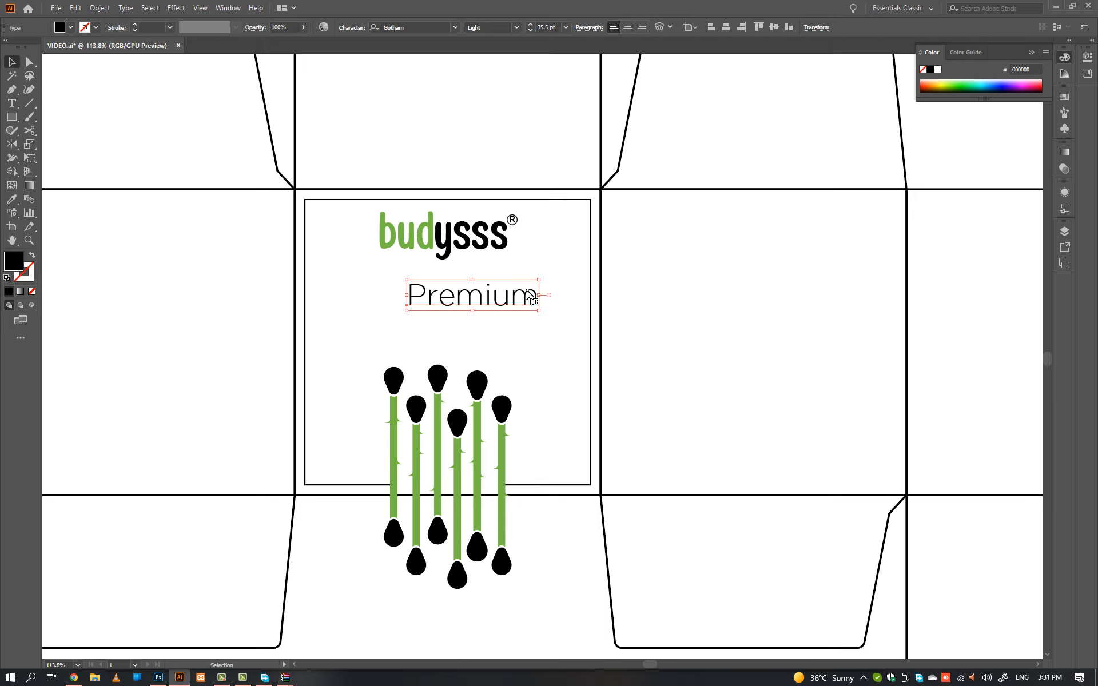
- Scale the "Premium" text down to about 24.5 pt and center it horizontally under the logo
{"action": "left_click", "coordinate": [462, 224], "text": "shift"}
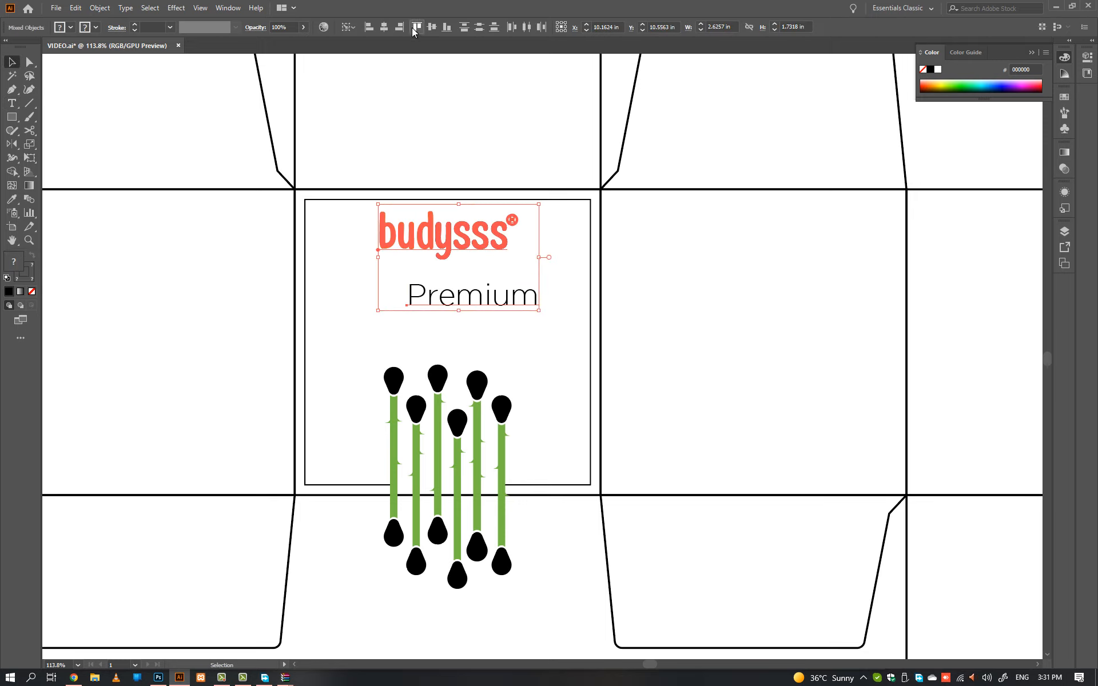
{"action": "left_click", "coordinate": [385, 27]}
{"action": "left_click", "coordinate": [495, 337]}
{"action": "scroll", "coordinate": [490, 296], "scroll_direction": "up", "scroll_amount": 2}
- Duplicate the "Premium" text directly below itself and change the copy to "COTTON BUDS"
{"action": "left_click_drag", "start_coordinate": [490, 294], "coordinate": [469, 319]}
{"action": "double_click", "coordinate": [469, 319]}
{"action": "key", "text": "ctrl+a"}
{"action": "type", "text": "C"}
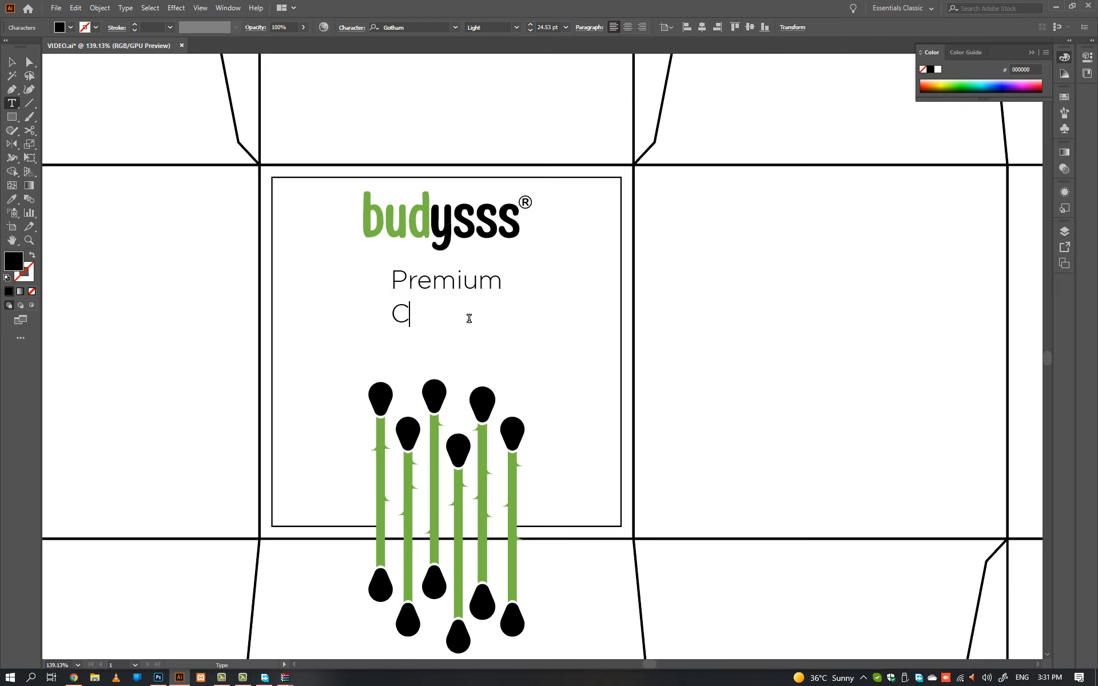
{"action": "key", "text": "Escape"}
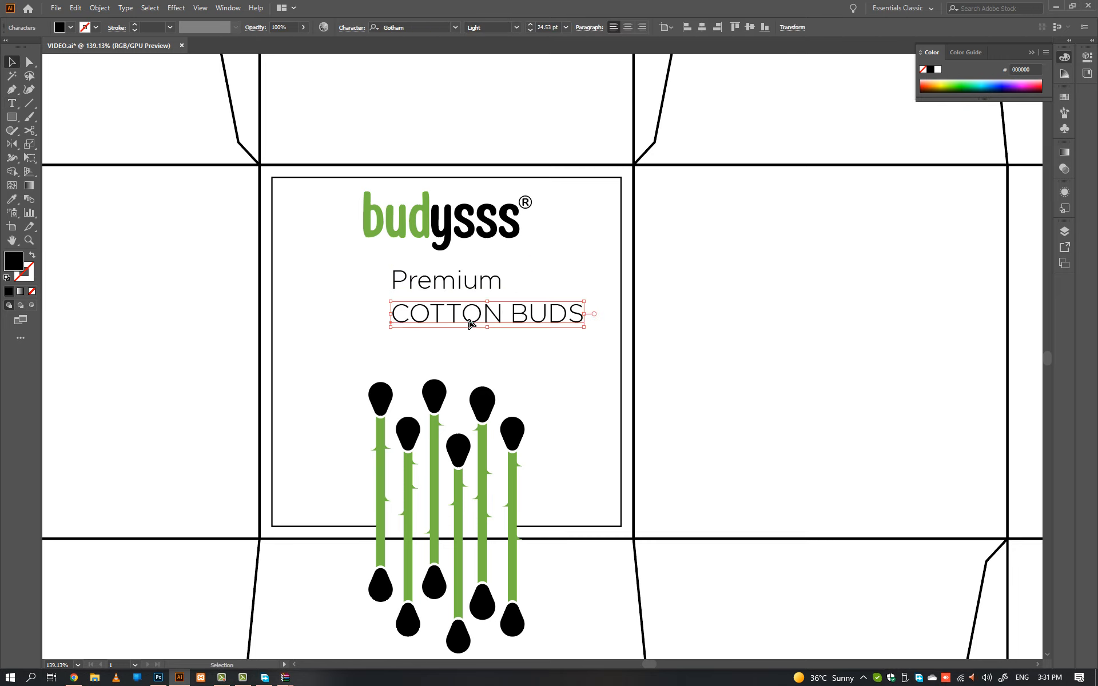
- Center "COTTON BUDS" horizontally with the logo and enlarge it evenly to about 37 pt
{"action": "key", "text": "ctrl+0"}
{"action": "key", "text": "ctrl+space"}
{"action": "left_click_drag", "start_coordinate": [319, 348], "coordinate": [452, 399]}
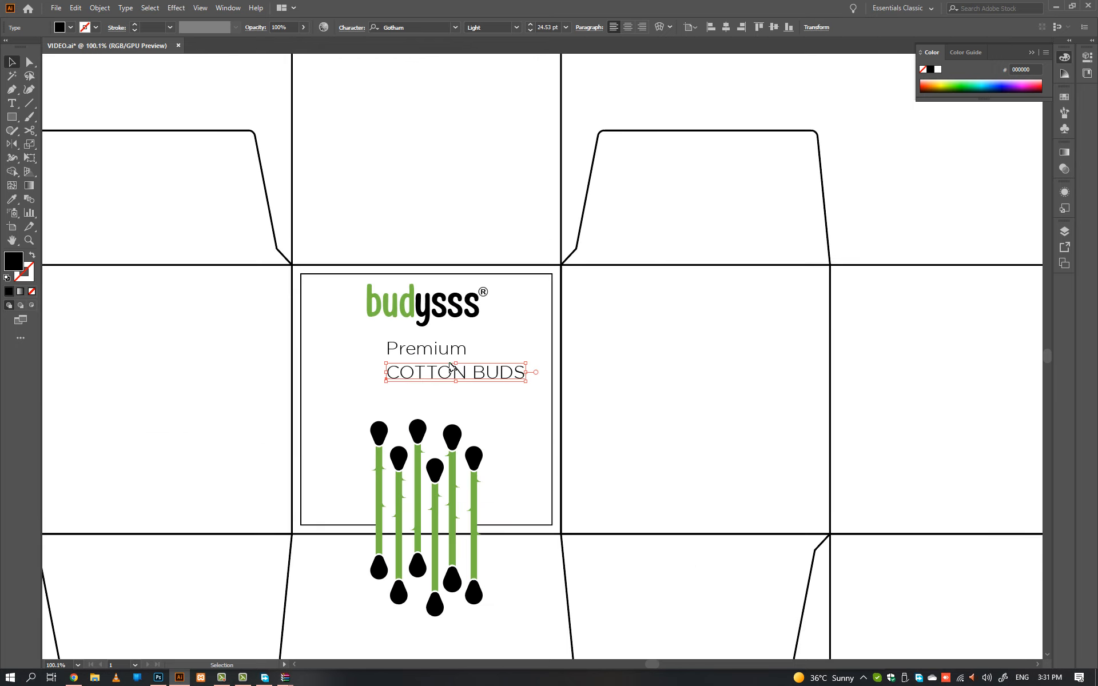
{"action": "left_click", "coordinate": [445, 312], "text": "shift"}
{"action": "left_click", "coordinate": [384, 27]}
{"action": "left_click", "coordinate": [485, 429]}
{"action": "left_click", "coordinate": [490, 372]}
{"action": "left_click_drag", "start_coordinate": [496, 365], "coordinate": [538, 357]}
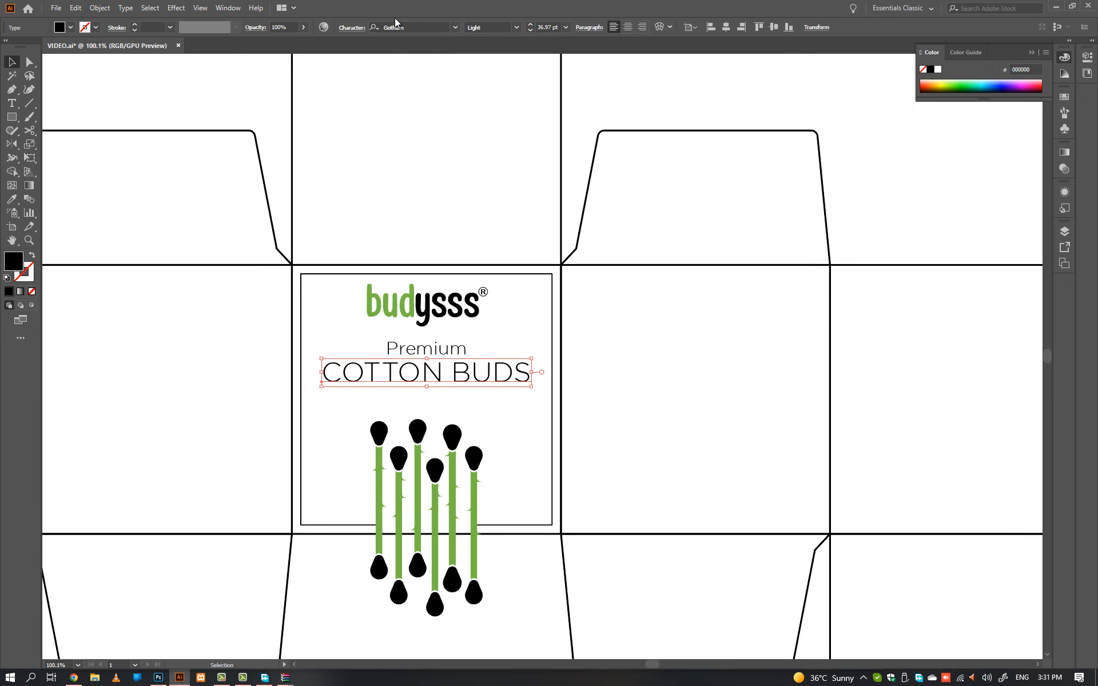
- Set "COTTON BUDS" to the Bold style with a tracking of -100
{"action": "left_click", "coordinate": [518, 28]}
{"action": "left_click", "coordinate": [496, 95]}
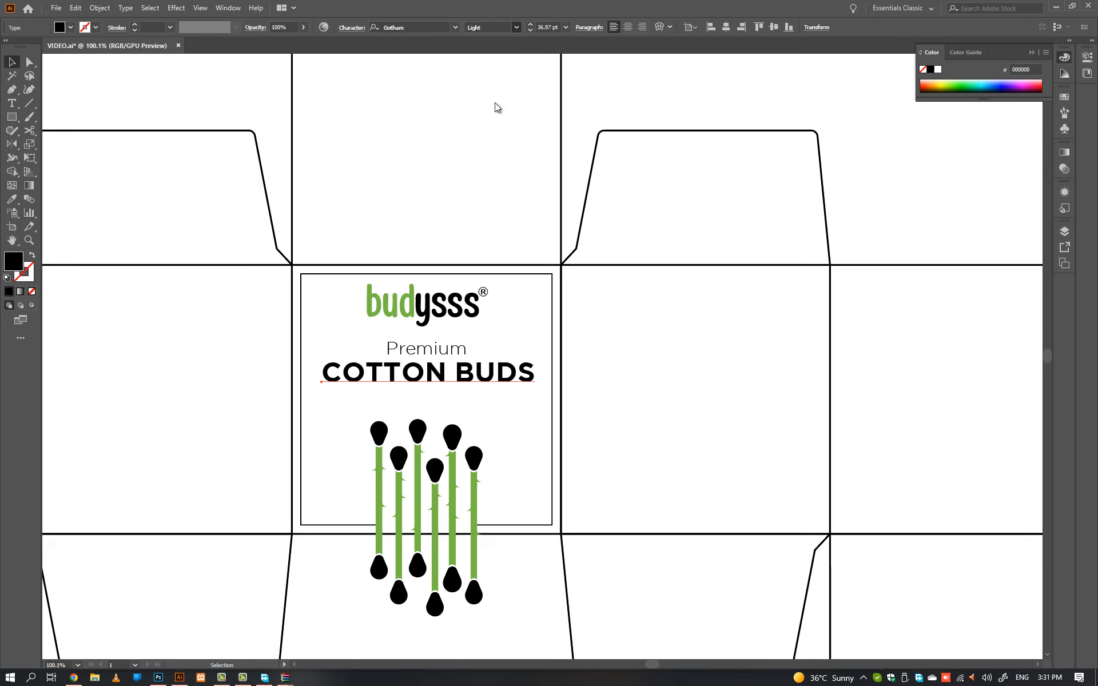
{"action": "key", "text": "ctrl+t"}
{"action": "left_click", "coordinate": [524, 148]}
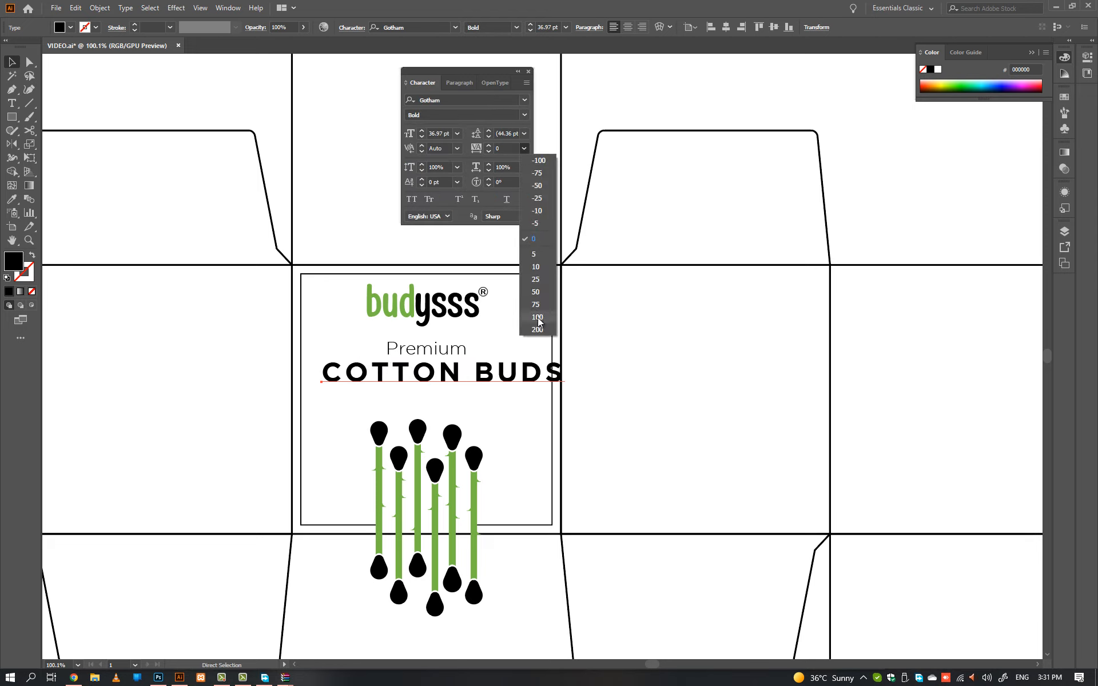
{"action": "left_click", "coordinate": [539, 160]}
{"action": "left_click", "coordinate": [519, 405]}
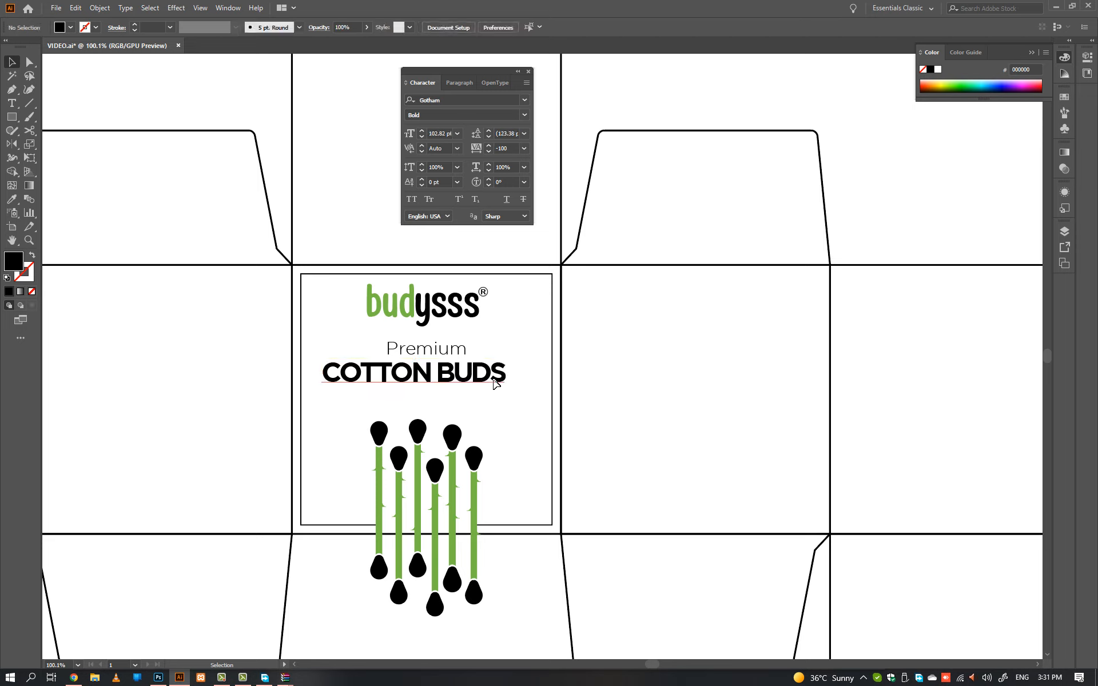
- Enlarge "COTTON BUDS" to about 43.6 pt and center it horizontally within the frame
{"action": "left_click", "coordinate": [507, 373]}
{"action": "left_click_drag", "start_coordinate": [507, 373], "coordinate": [541, 373]}
{"action": "left_click", "coordinate": [527, 274], "text": "shift"}
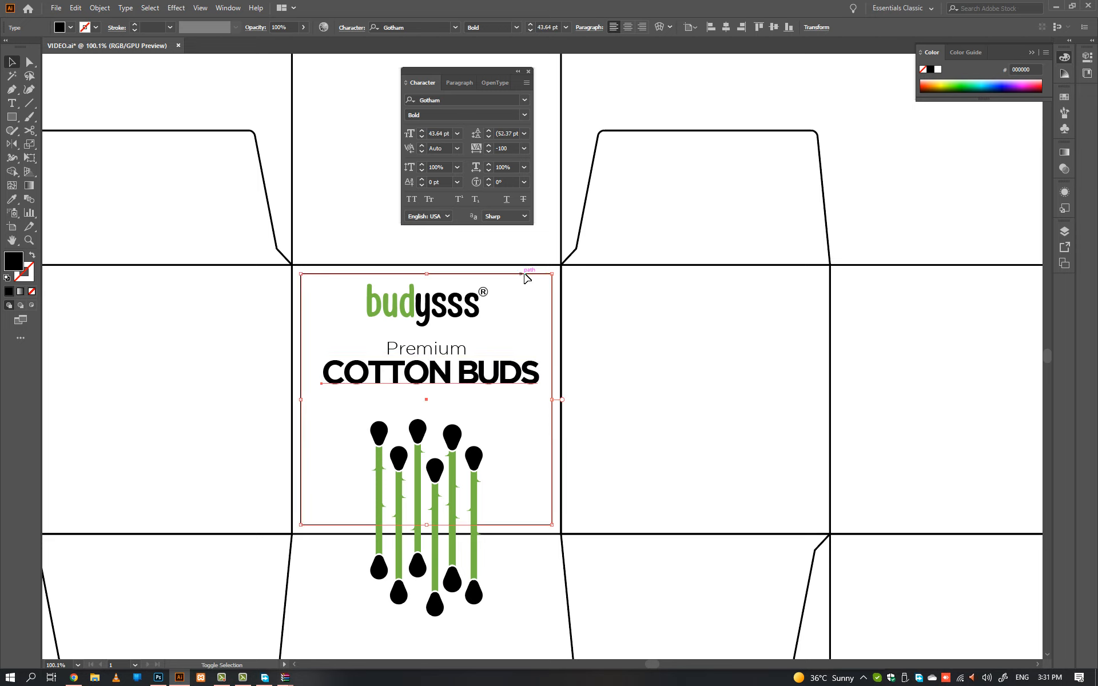
{"action": "left_click", "coordinate": [383, 28]}
{"action": "left_click", "coordinate": [336, 116]}
- Color the "Premium" text with the green sampled from the logo and close the character settings
{"action": "scroll", "coordinate": [506, 361], "scroll_direction": "left", "scroll_amount": 3}
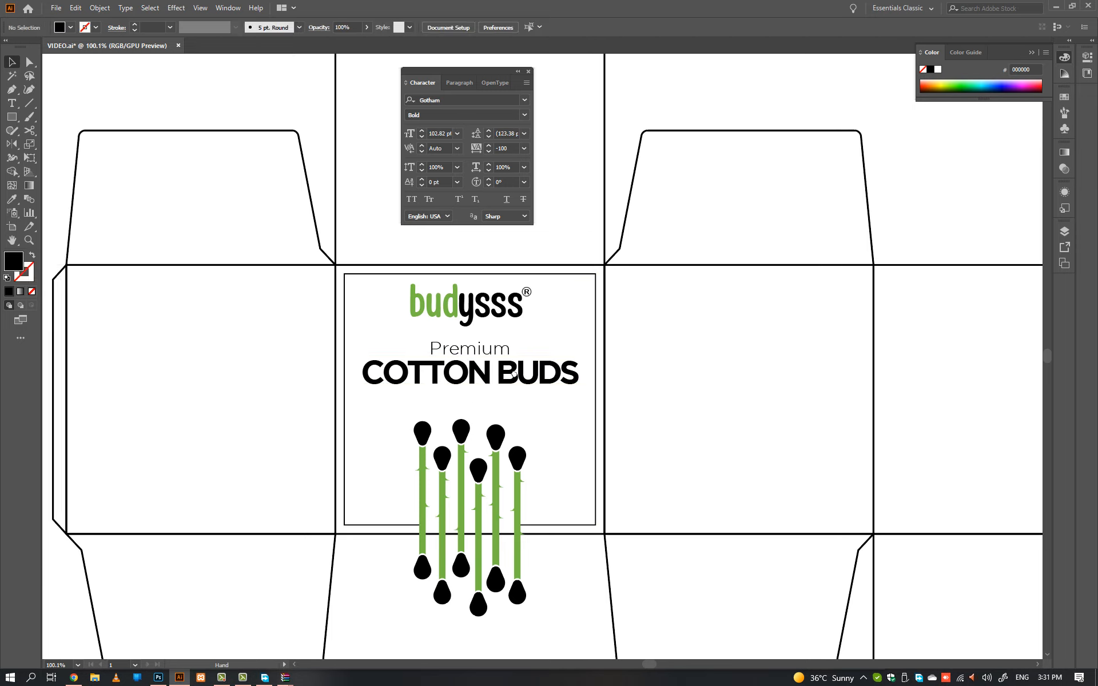
{"action": "scroll", "coordinate": [531, 364], "scroll_direction": "up", "scroll_amount": 1}
{"action": "scroll", "coordinate": [538, 363], "scroll_direction": "down", "scroll_amount": 1}
{"action": "left_click", "coordinate": [546, 360]}
{"action": "left_click", "coordinate": [479, 303]}
{"action": "key", "text": "o"}
{"action": "key", "text": "i"}
{"action": "left_click", "coordinate": [448, 262]}
{"action": "key", "text": "ctrl+shift+a"}
{"action": "scroll", "coordinate": [594, 287], "scroll_direction": "up", "scroll_amount": 1}
{"action": "left_click_drag", "start_coordinate": [589, 313], "coordinate": [587, 304]}
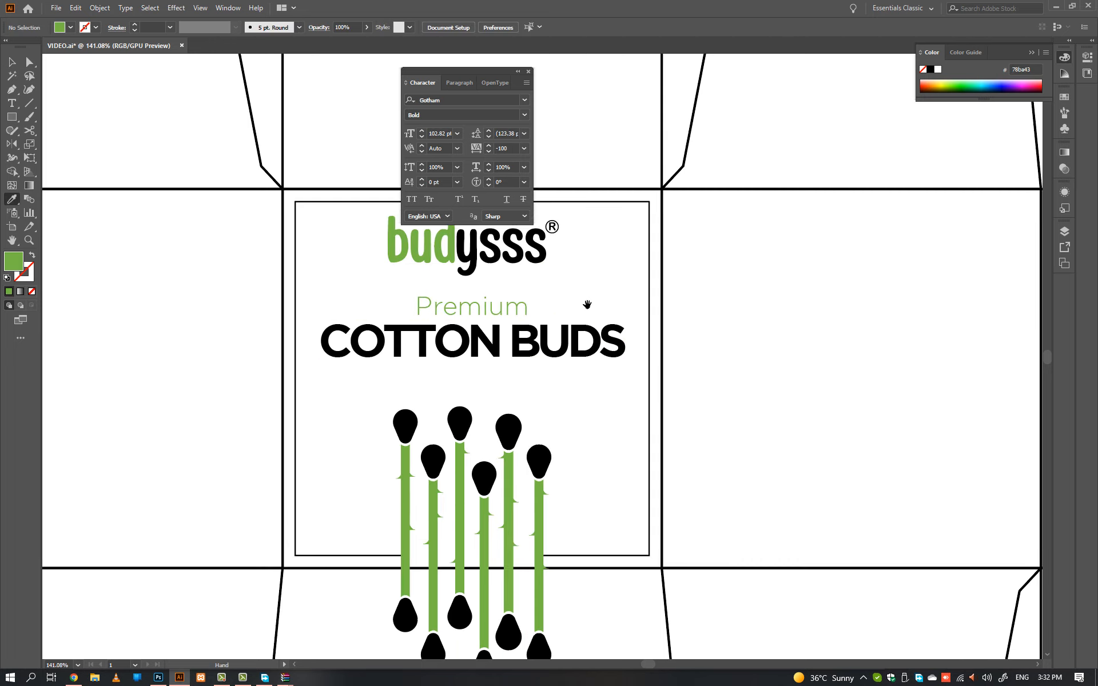
{"action": "left_click", "coordinate": [529, 72]}
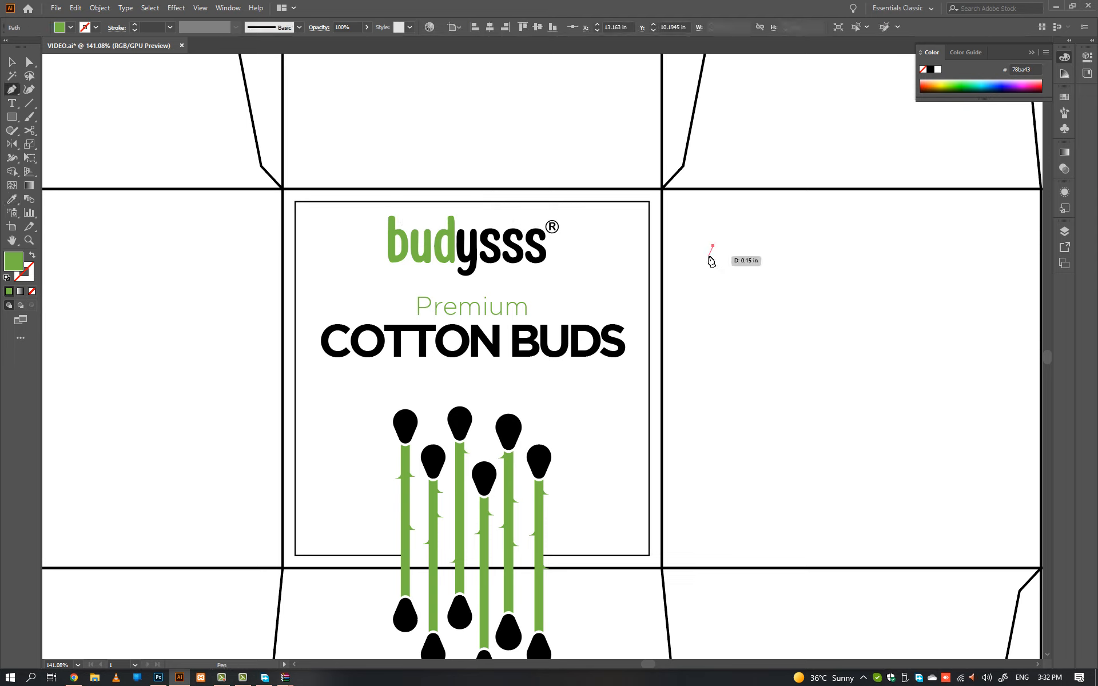
- Draw a small diamond petal about 0.12 × 0.24 in from two mirrored halves, group it and color it black
{"action": "left_click", "coordinate": [713, 247]}
{"action": "key", "text": "i"}
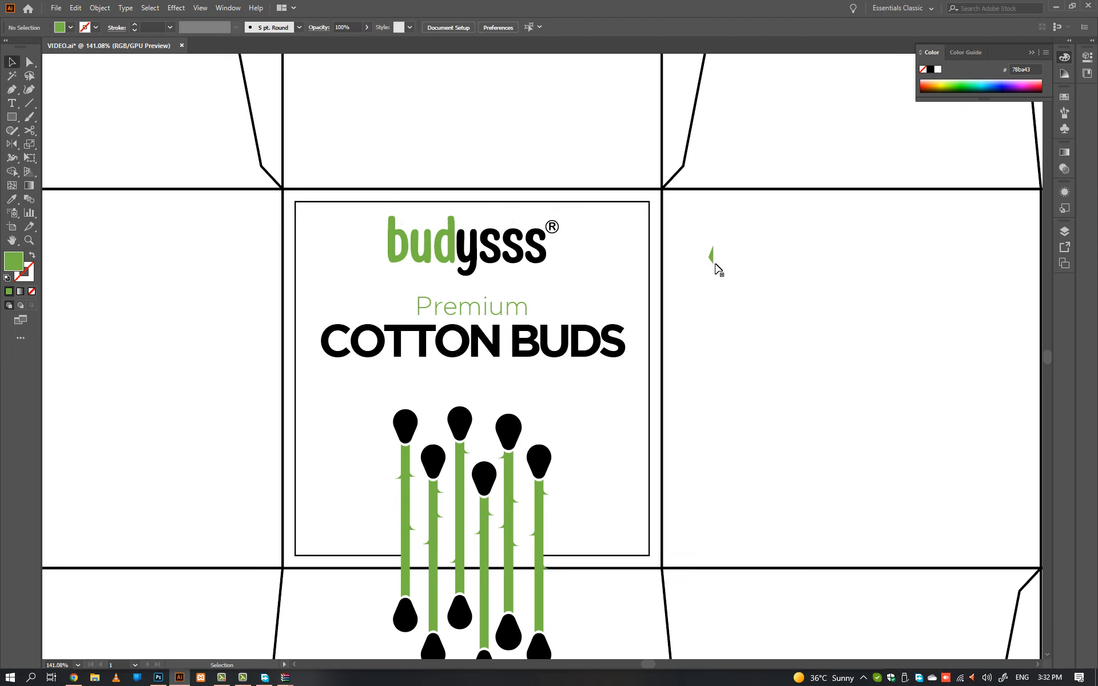
{"action": "key", "text": "v"}
{"action": "left_click_drag", "start_coordinate": [715, 268], "coordinate": [692, 276]}
{"action": "key", "text": "ctrl+g"}
{"action": "key", "text": "u"}
{"action": "key", "text": "i"}
{"action": "left_click", "coordinate": [534, 247]}
{"action": "key", "text": "v"}
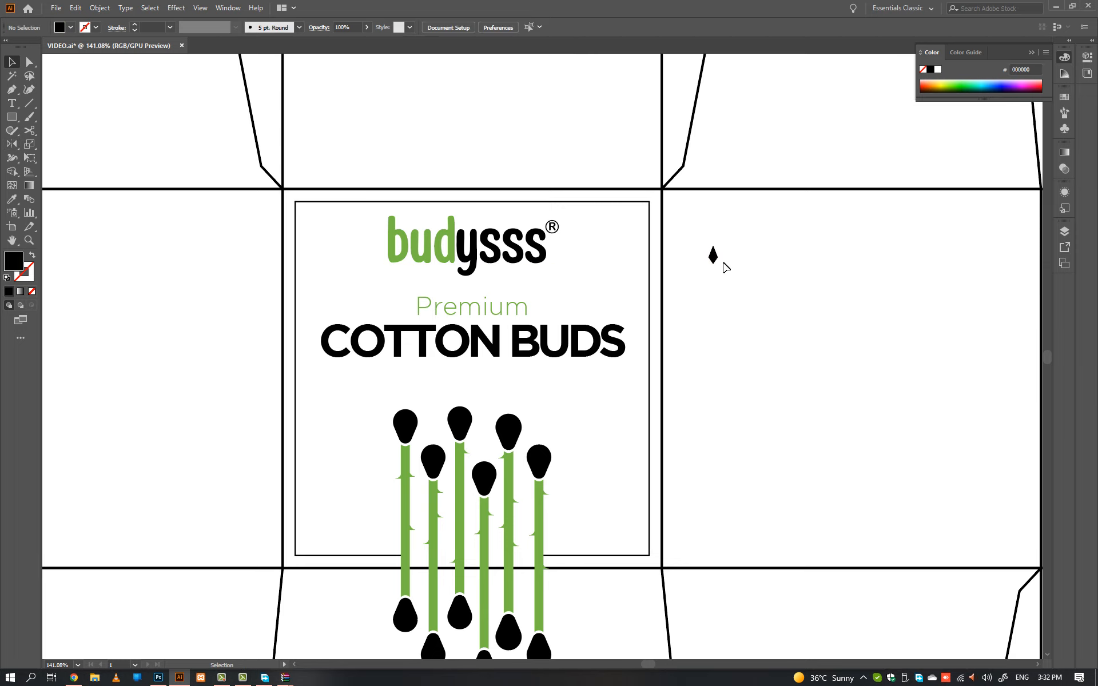
- Beside the logo, rotate evenly spaced copies of the petal about a point just below it to form a five-petal ring
{"action": "key", "text": "r"}
{"action": "scroll", "coordinate": [623, 269], "scroll_direction": "up", "scroll_amount": 5}
{"action": "left_click", "coordinate": [613, 268]}
{"action": "left_click_drag", "start_coordinate": [594, 240], "coordinate": [548, 293]}
{"action": "key", "text": "alt+shift"}
{"action": "key", "text": "ctrl+z"}
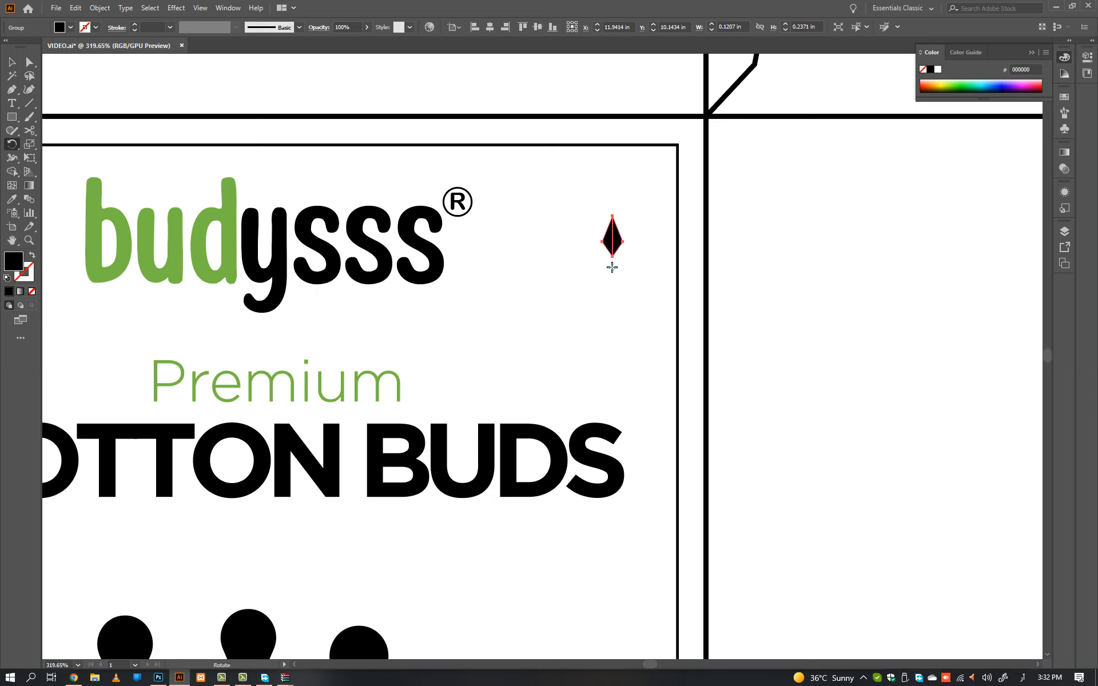
{"action": "left_click_drag", "start_coordinate": [615, 274], "coordinate": [574, 273]}
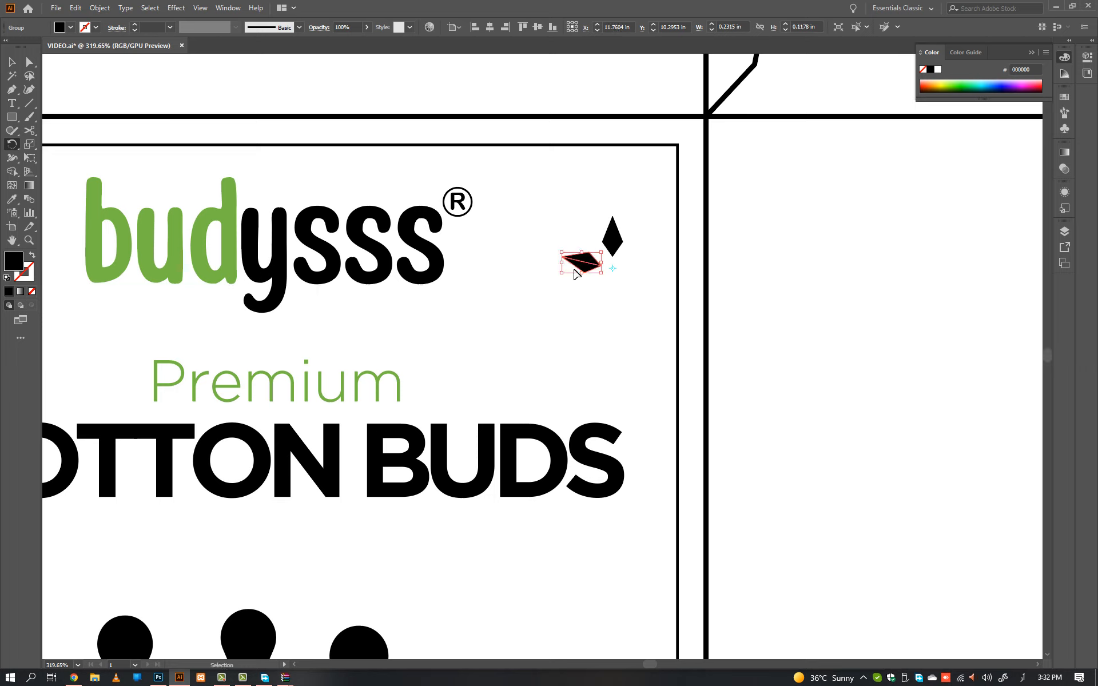
{"action": "key", "text": "ctrl+d"}
{"action": "key", "text": "ctrl+d"}
{"action": "key", "text": "ctrl+d"}
- Delete the petal ring's top petal and its upper-right neighbor, leaving three petals
{"action": "key", "text": "Delete"}
{"action": "key", "text": "a"}
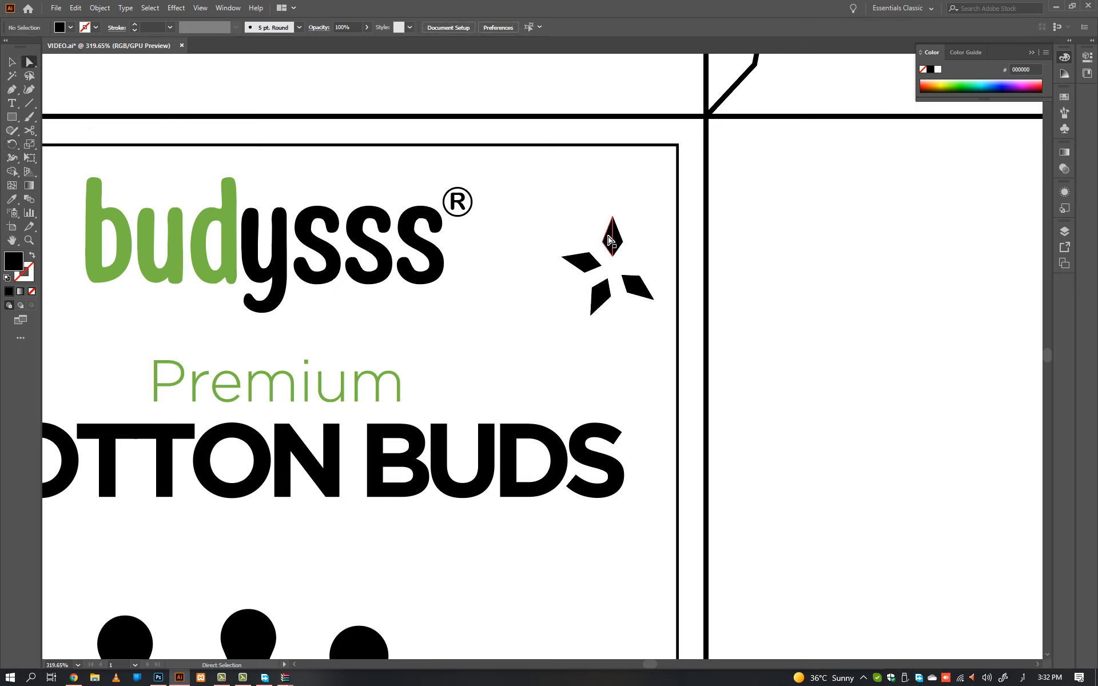
{"action": "left_click", "coordinate": [619, 243]}
{"action": "key", "text": "Delete"}
- Fit the three-petal ornament inside the frame's upper-right corner, rotated and scaled down to about 0.32 × 0.25 in
{"action": "key", "text": "v"}
{"action": "left_click_drag", "start_coordinate": [638, 292], "coordinate": [706, 162]}
{"action": "key", "text": "r"}
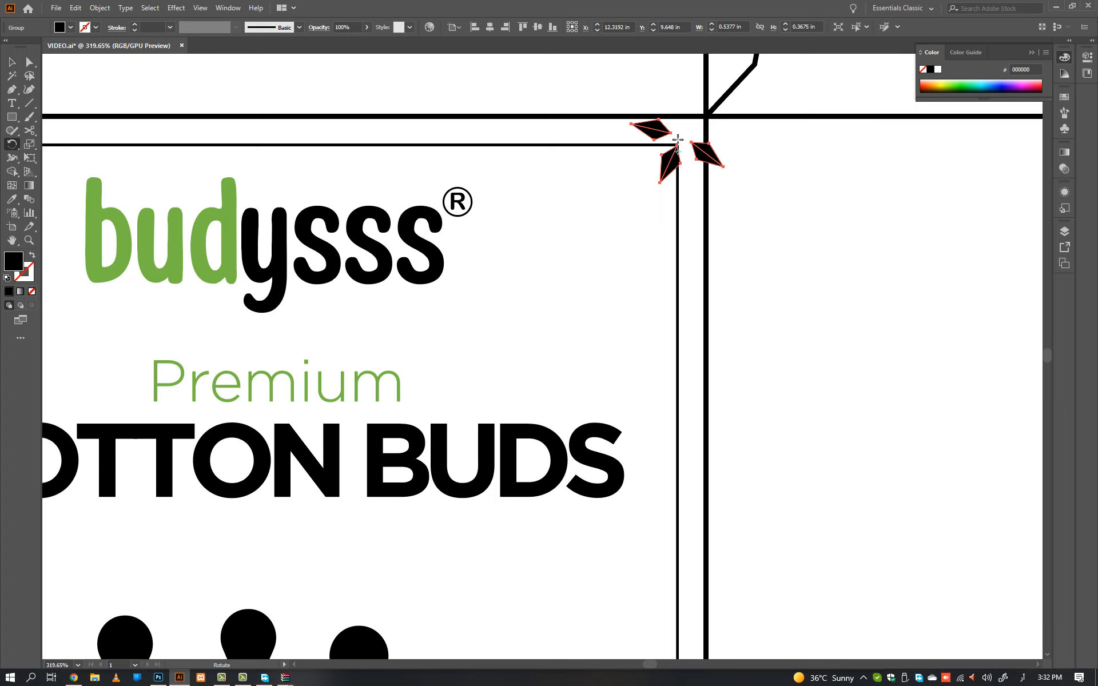
{"action": "left_click_drag", "start_coordinate": [619, 239], "coordinate": [530, 270]}
{"action": "key", "text": "v"}
{"action": "left_click_drag", "start_coordinate": [704, 168], "coordinate": [658, 211]}
{"action": "left_click_drag", "start_coordinate": [668, 163], "coordinate": [655, 173]}
{"action": "left_click", "coordinate": [627, 238]}
{"action": "scroll", "coordinate": [628, 243], "scroll_direction": "down", "scroll_amount": 4}
{"action": "left_click_drag", "start_coordinate": [670, 272], "coordinate": [631, 296]}
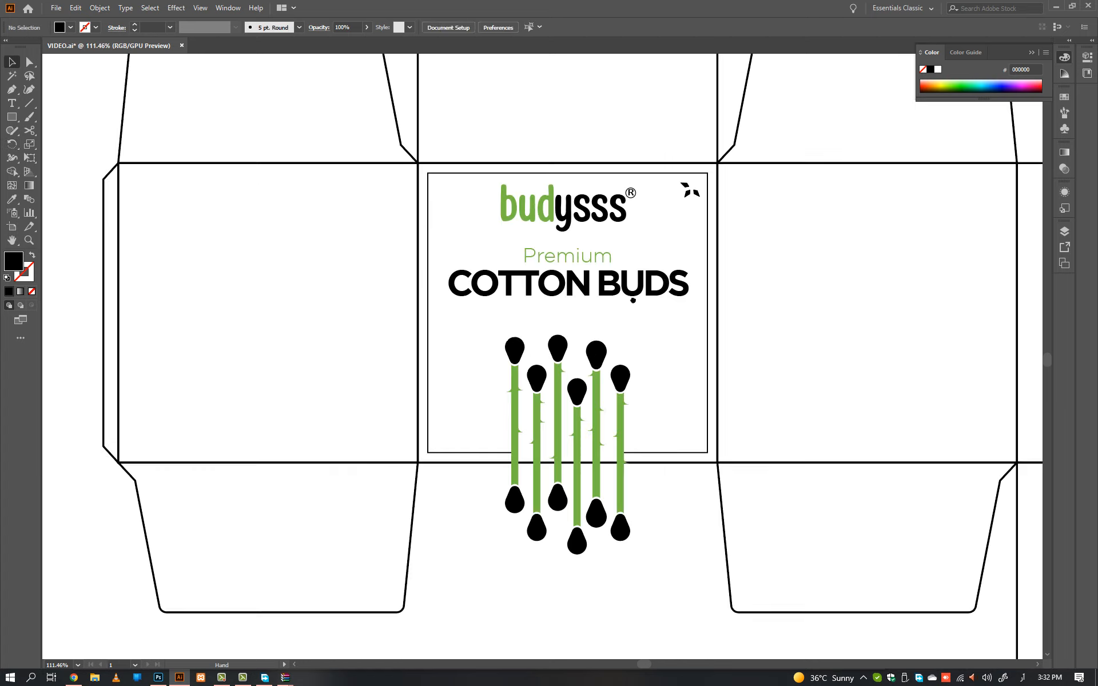
- Reflect a copy of the petal ornament across the frame's vertical center axis into the upper-left corner
{"action": "left_click", "coordinate": [649, 220]}
{"action": "key", "text": "u"}
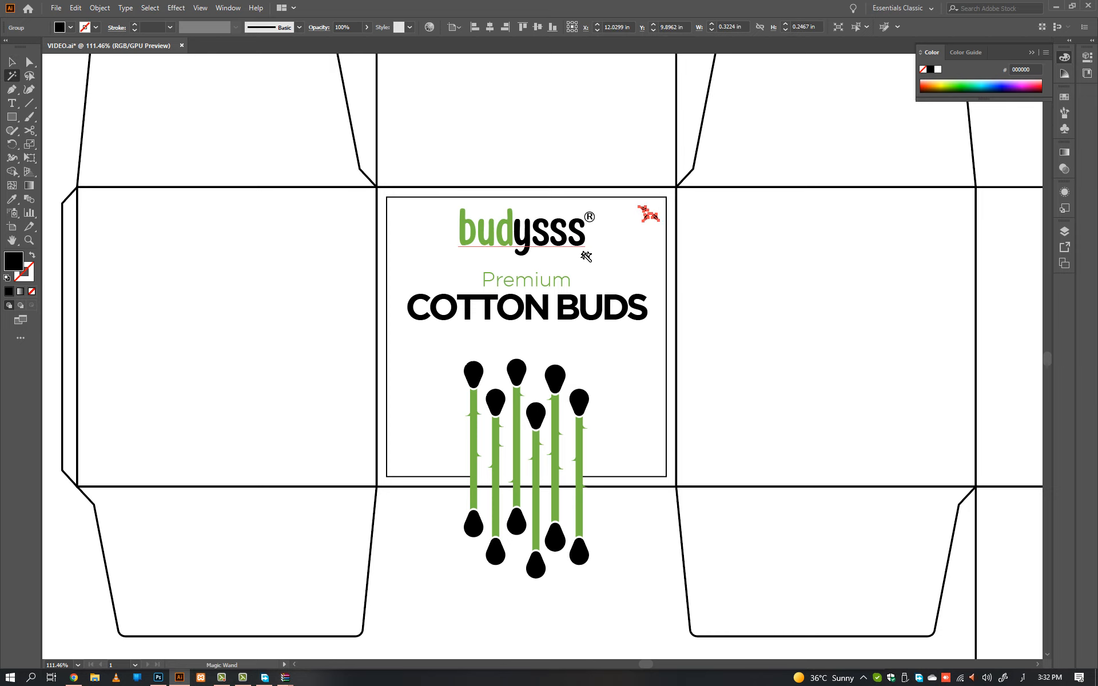
{"action": "key", "text": "ctrl+y"}
{"action": "left_click", "coordinate": [526, 337]}
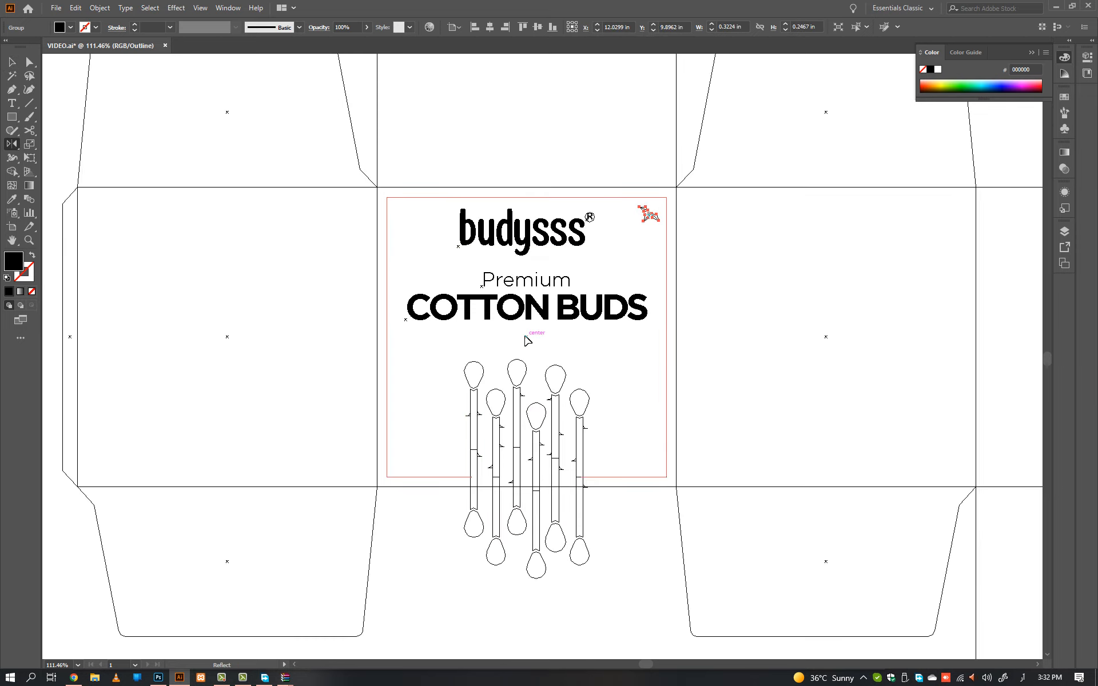
{"action": "key", "text": "ctrl+y"}
{"action": "left_click_drag", "start_coordinate": [494, 302], "coordinate": [492, 298]}
{"action": "left_click", "coordinate": [728, 294], "text": "ctrl"}
{"action": "left_click_drag", "start_coordinate": [730, 308], "coordinate": [732, 294]}
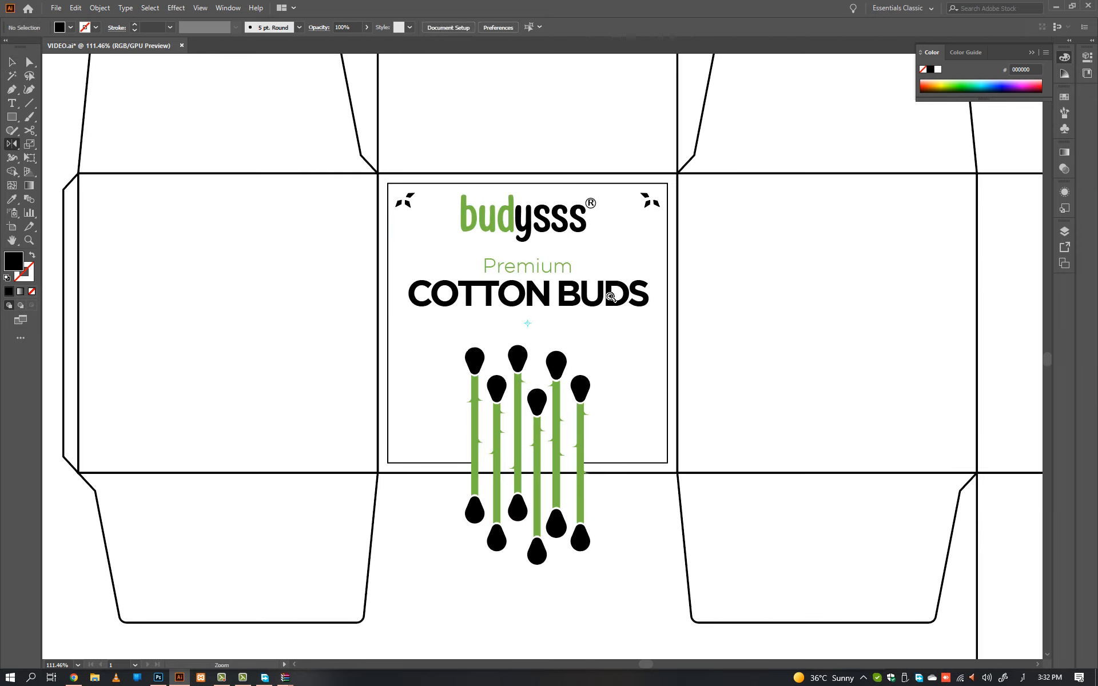
- Group the "Premium" and "COTTON BUDS" lines and try adjusting the group's placement below the logo
{"action": "scroll", "coordinate": [618, 297], "scroll_direction": "up", "scroll_amount": 3}
{"action": "key", "text": "v"}
{"action": "left_click", "coordinate": [534, 281]}
{"action": "left_click", "coordinate": [522, 258], "text": "shift"}
{"action": "key", "text": "ctrl+g"}
{"action": "left_click_drag", "start_coordinate": [560, 301], "coordinate": [589, 298]}
{"action": "left_click", "coordinate": [567, 336]}
{"action": "key", "text": "ctrl+z"}
{"action": "left_click", "coordinate": [574, 332]}
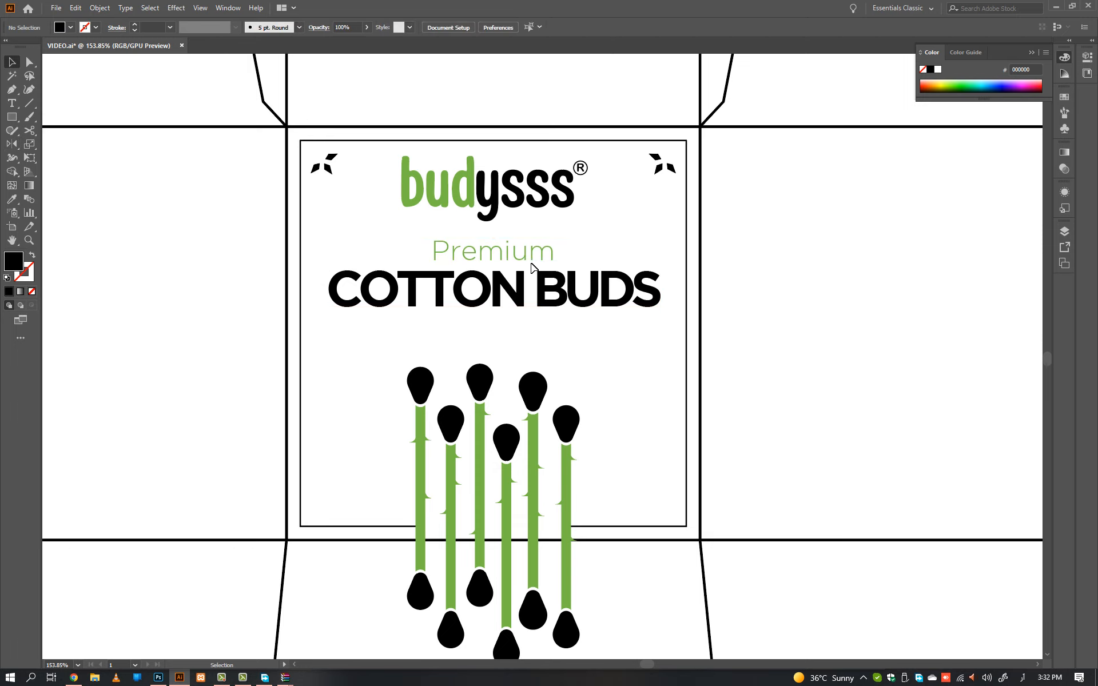
- Duplicate the "Premium" line below "COTTON BUDS", reword the copy as "100% ECO FRIENDLY" and scale it down to about 10.3 pt
{"action": "key", "text": "a"}
{"action": "left_click", "coordinate": [530, 259]}
{"action": "left_click", "coordinate": [576, 330]}
{"action": "left_click", "coordinate": [499, 250]}
{"action": "key", "text": "v"}
{"action": "left_click_drag", "start_coordinate": [500, 252], "coordinate": [500, 330]}
{"action": "double_click", "coordinate": [500, 330]}
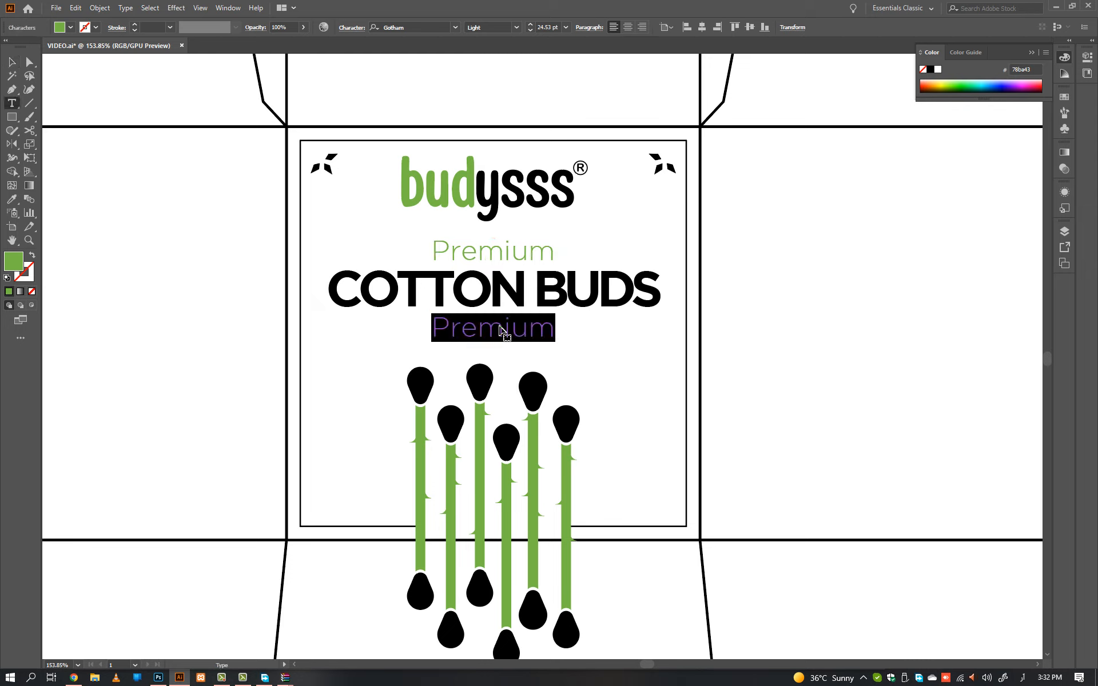
{"action": "type", "text": "100% ECO FRIE"}
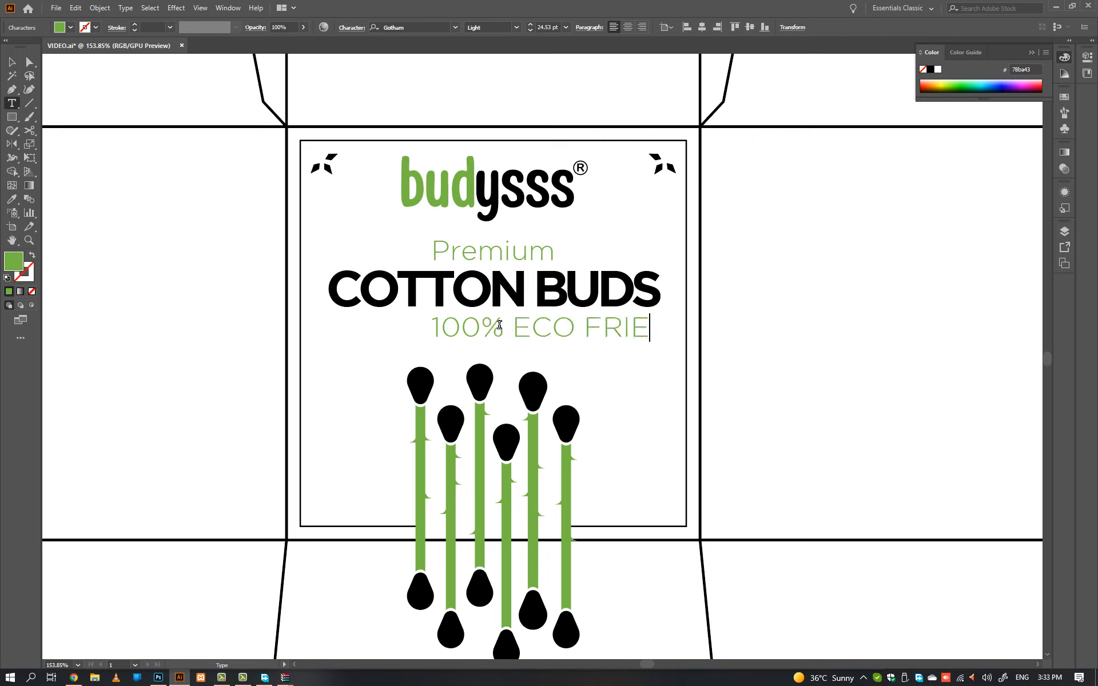
{"action": "type", "text": "Y"}
{"action": "key", "text": "Escape"}
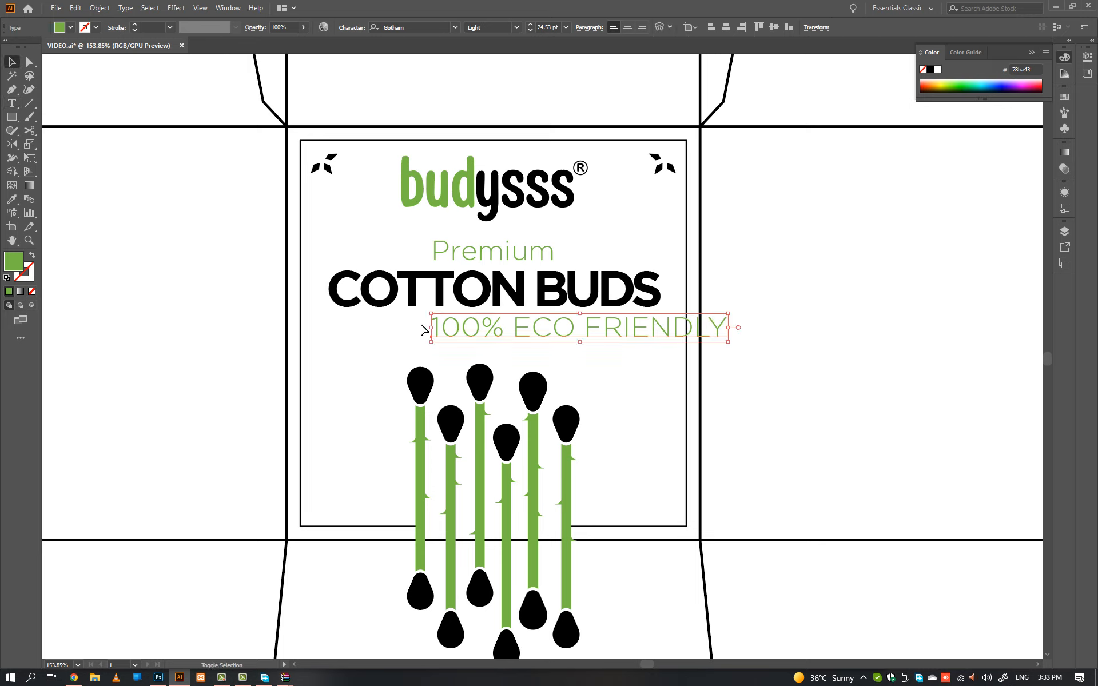
{"action": "left_click_drag", "start_coordinate": [431, 328], "coordinate": [517, 334]}
{"action": "left_click", "coordinate": [573, 351]}
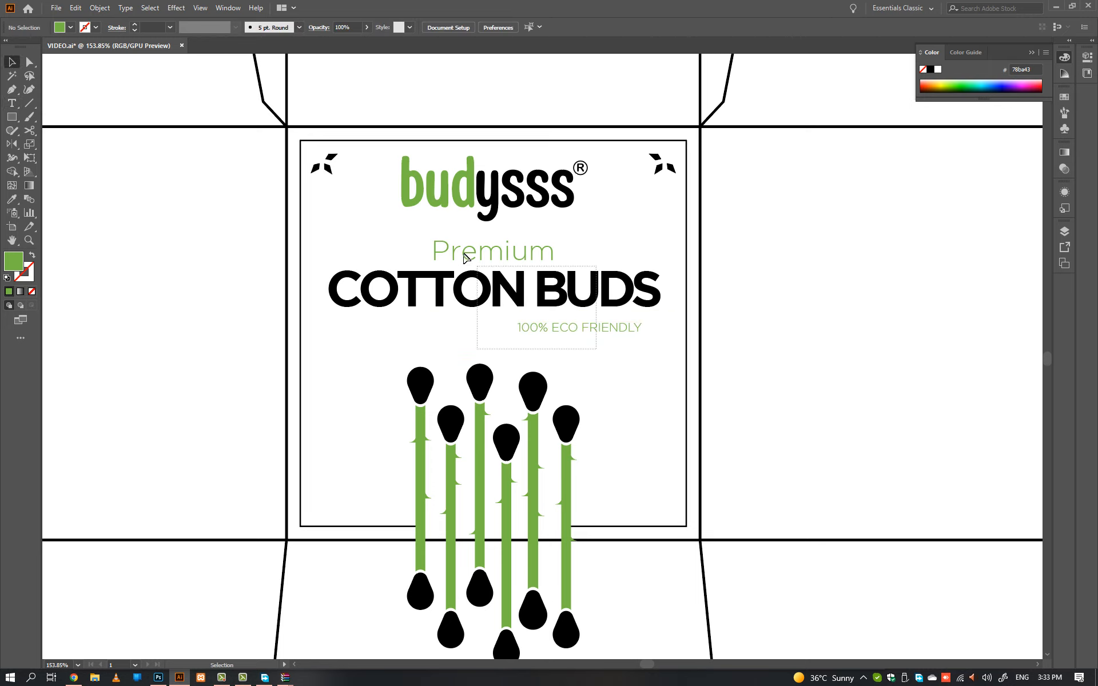
{"action": "key", "text": "ctrl+a"}
{"action": "left_click", "coordinate": [431, 27]}
{"action": "key", "text": "ctrl+z"}
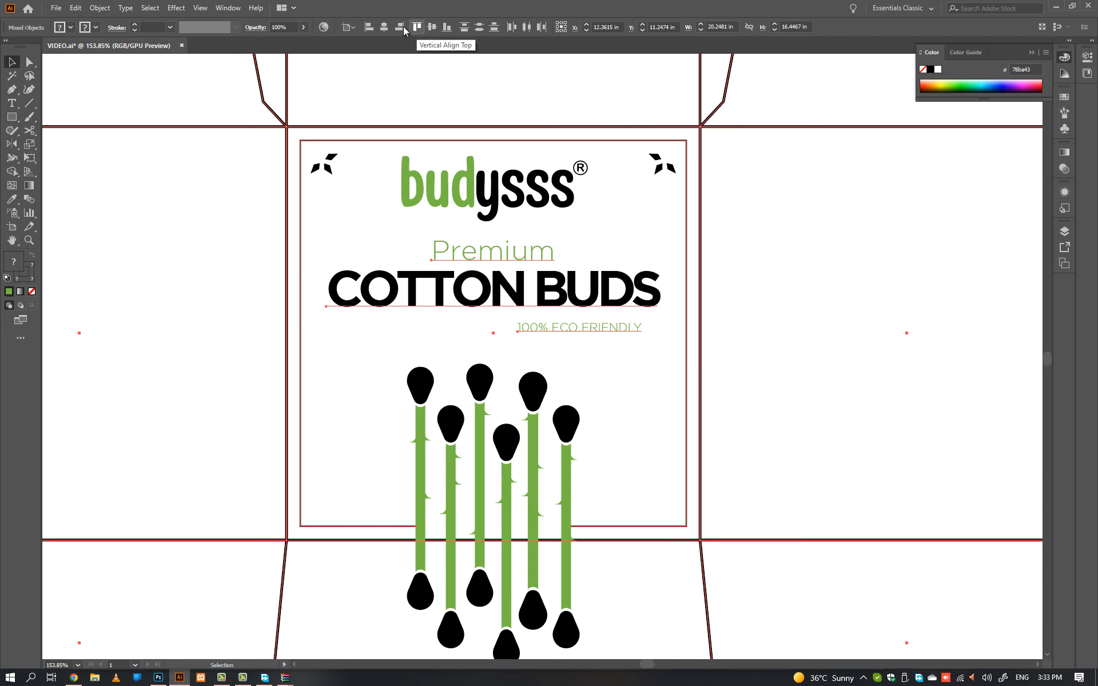
{"action": "left_click", "coordinate": [385, 26]}
{"action": "key", "text": "ctrl+z"}
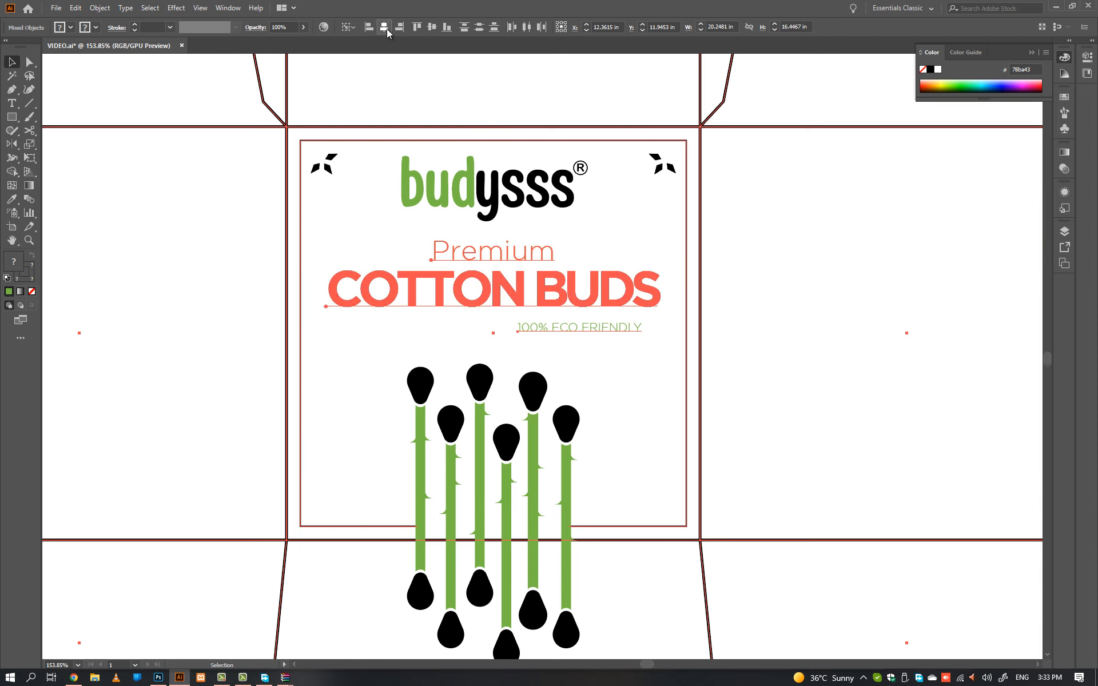
- Center the three text lines on each other, then shift "100% ECO FRIENDLY" so it ends flush with the end of "COTTON BUDS"
{"action": "left_click", "coordinate": [777, 257]}
{"action": "left_click_drag", "start_coordinate": [614, 347], "coordinate": [505, 225]}
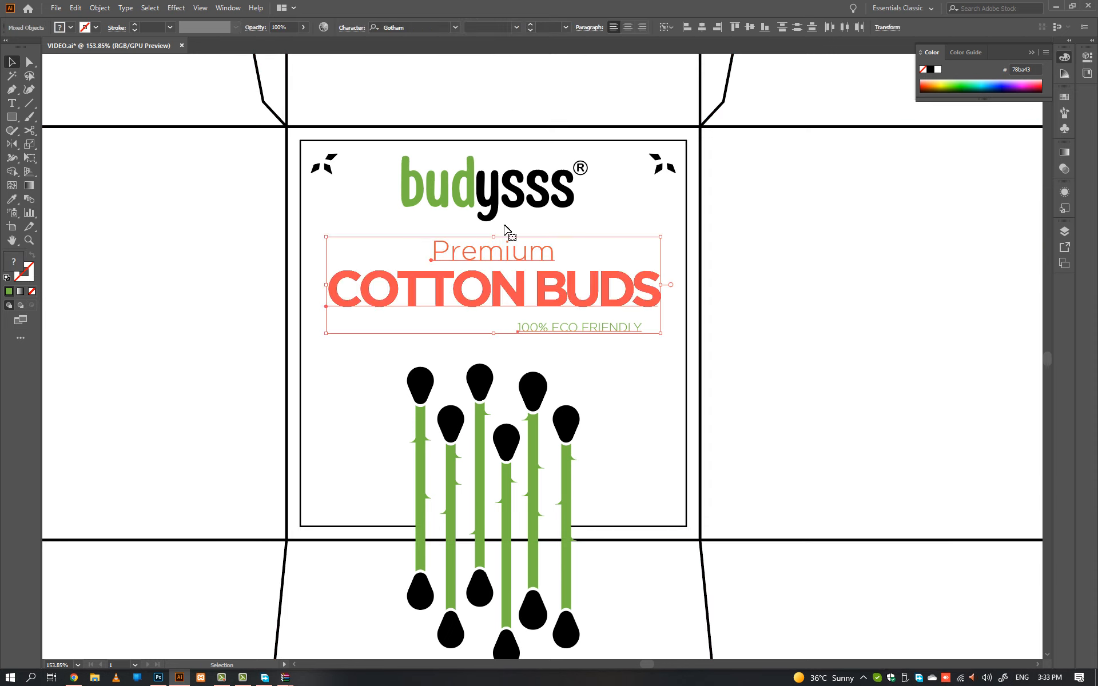
{"action": "left_click", "coordinate": [702, 27]}
{"action": "left_click", "coordinate": [792, 252]}
{"action": "mouse_move", "coordinate": [491, 334]}
{"action": "left_mouse_down"}
{"action": "mouse_move", "coordinate": [490, 321]}
{"action": "mouse_move", "coordinate": [491, 329]}
{"action": "left_mouse_up"}
{"action": "left_click_drag", "start_coordinate": [657, 324], "coordinate": [787, 323]}
{"action": "left_click_drag", "start_coordinate": [683, 330], "coordinate": [688, 331]}
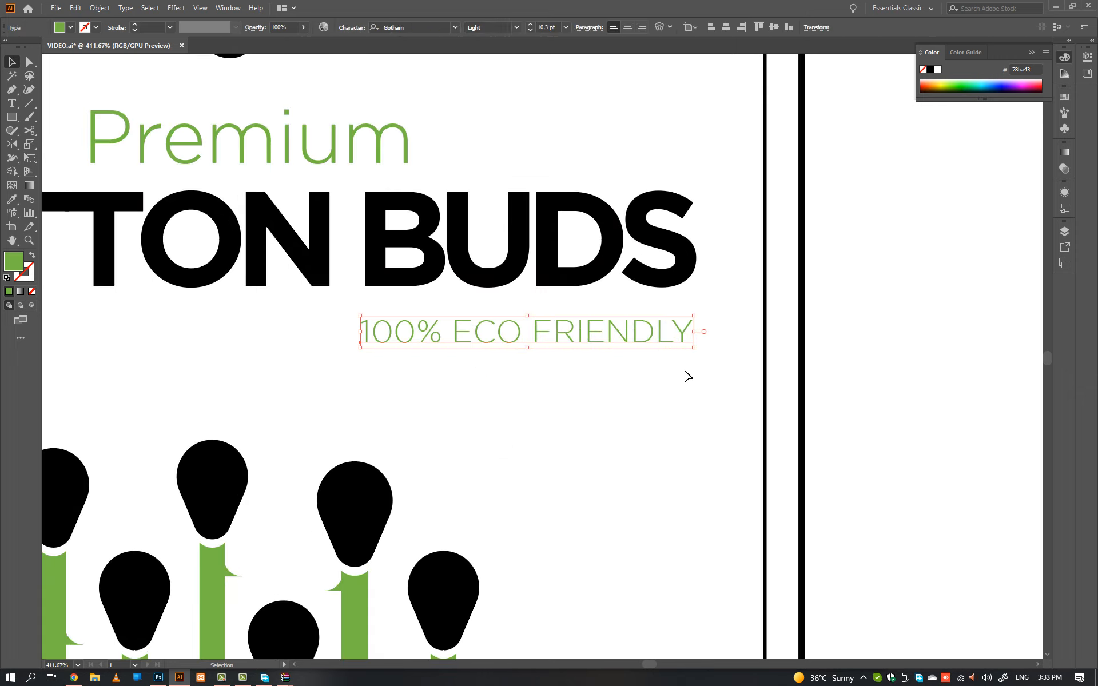
- Draw a green bar about 1.84 × 0.2 in behind "100% ECO FRIENDLY", reaching the frame's right edge, and color the text black
{"action": "left_click_drag", "start_coordinate": [764, 310], "coordinate": [355, 353]}
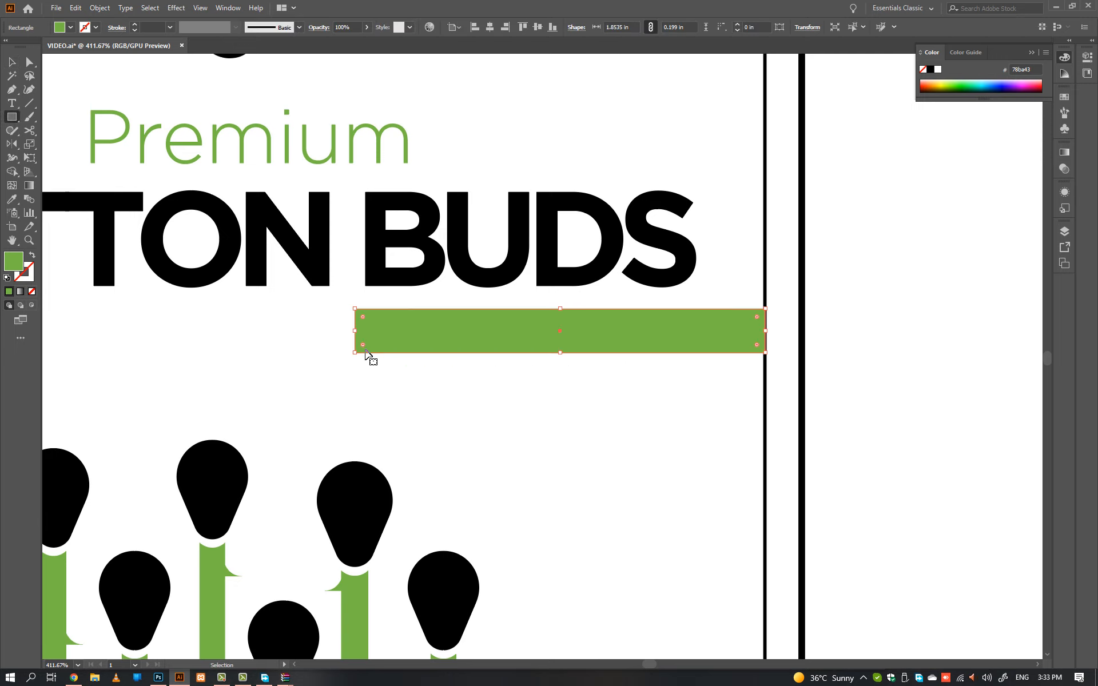
{"action": "key", "text": "ctrl+y"}
{"action": "left_click", "coordinate": [379, 339], "text": "ctrl"}
{"action": "key", "text": "ctrl+y"}
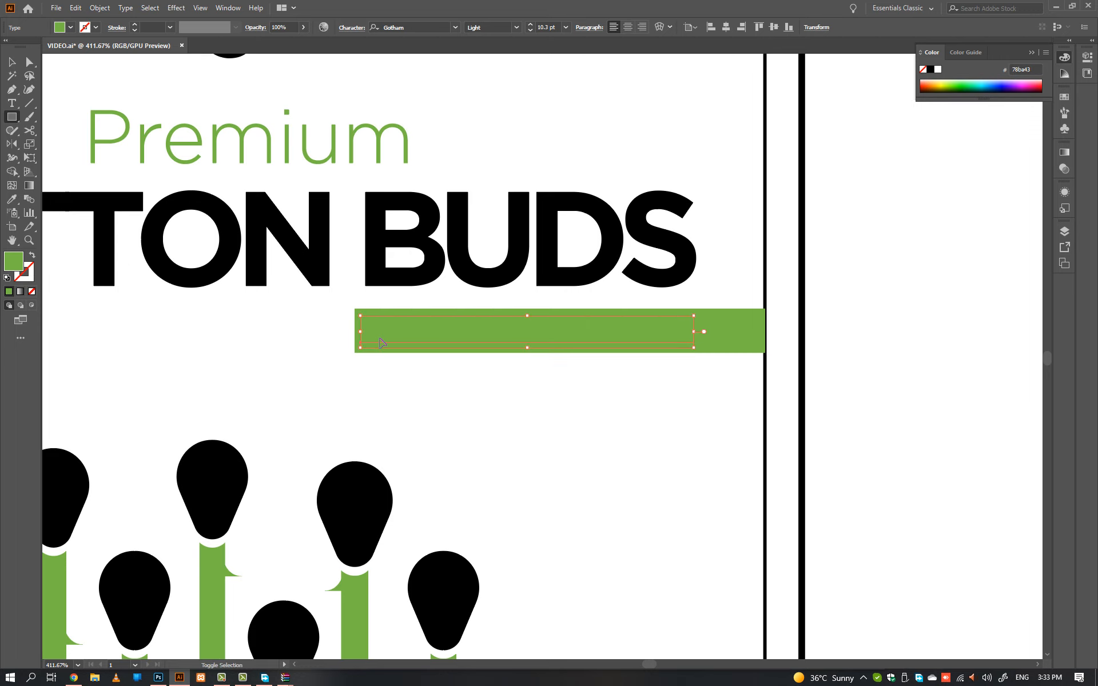
{"action": "left_click", "coordinate": [364, 272]}
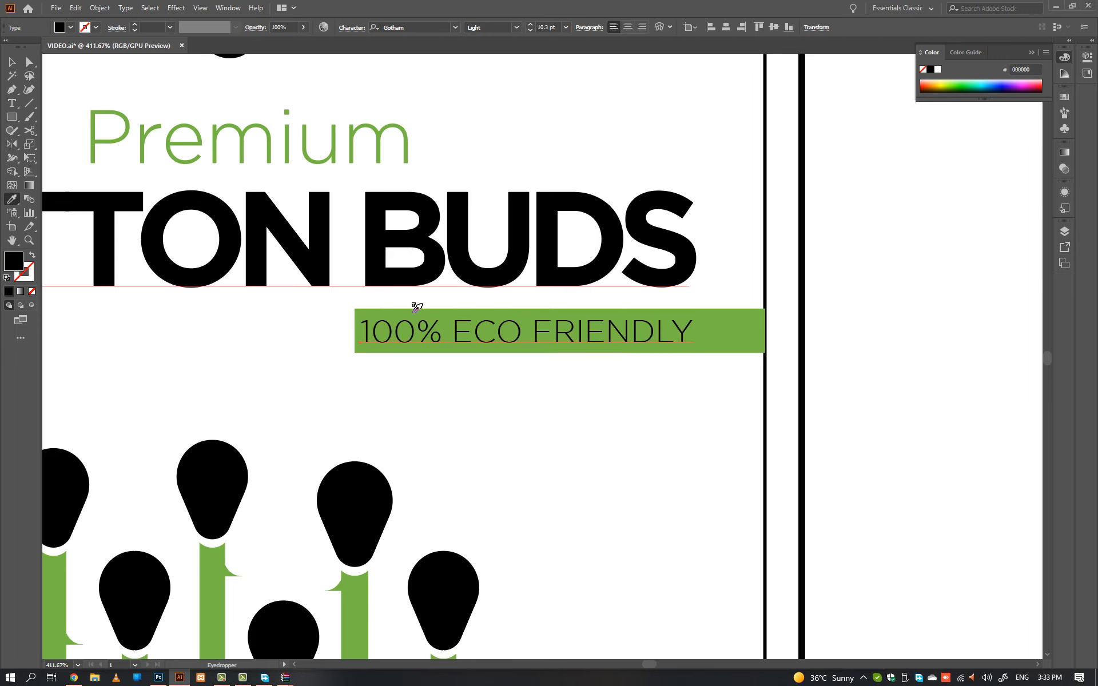
{"action": "left_click", "coordinate": [576, 414], "text": "ctrl"}
{"action": "key", "text": "ctrl+0"}
{"action": "key", "text": "a"}
{"action": "left_click", "coordinate": [676, 305]}
{"action": "key", "text": "Delete"}
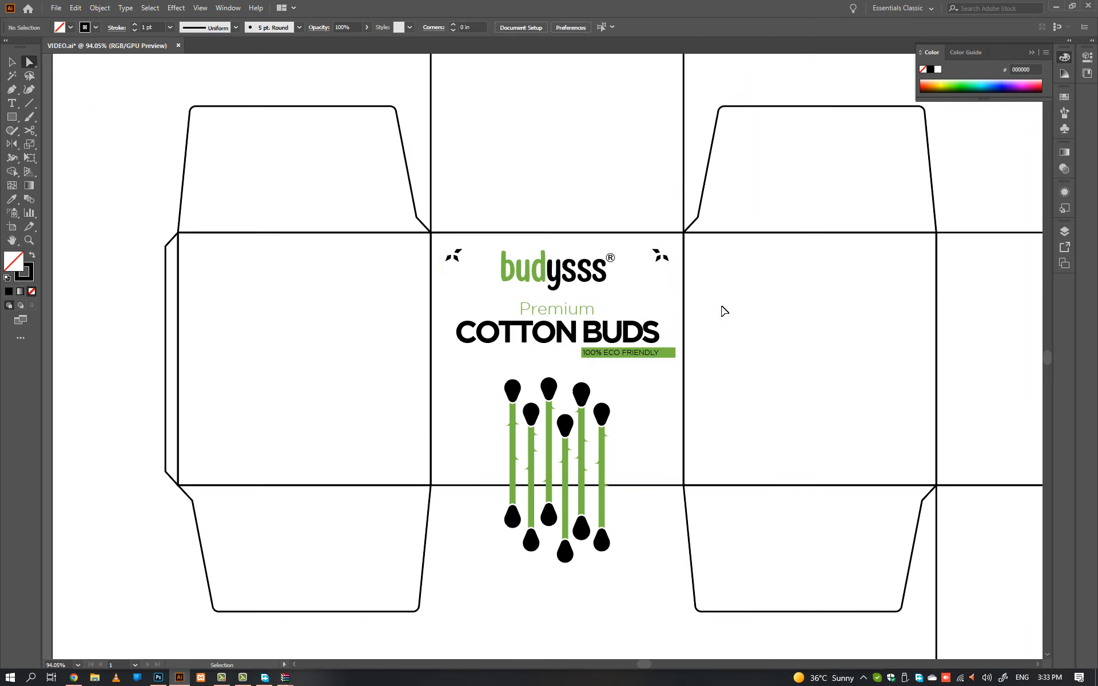
{"action": "key", "text": "ctrl+z"}
- Give the "100% ECO FRIENDLY" text a slightly heavier Gotham weight
{"action": "key", "text": "v"}
{"action": "left_click", "coordinate": [604, 445]}
{"action": "left_click", "coordinate": [628, 509]}
{"action": "left_click_drag", "start_coordinate": [617, 427], "coordinate": [667, 405]}
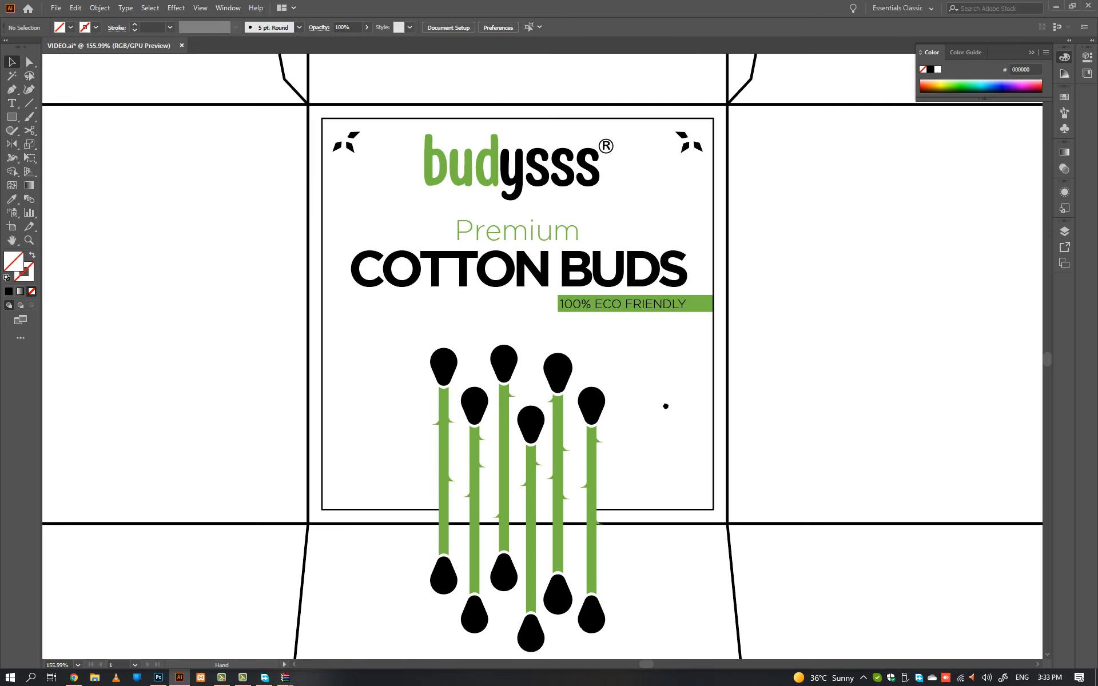
{"action": "left_click_drag", "start_coordinate": [633, 314], "coordinate": [626, 341]}
{"action": "left_click", "coordinate": [589, 325]}
{"action": "key", "text": "a"}
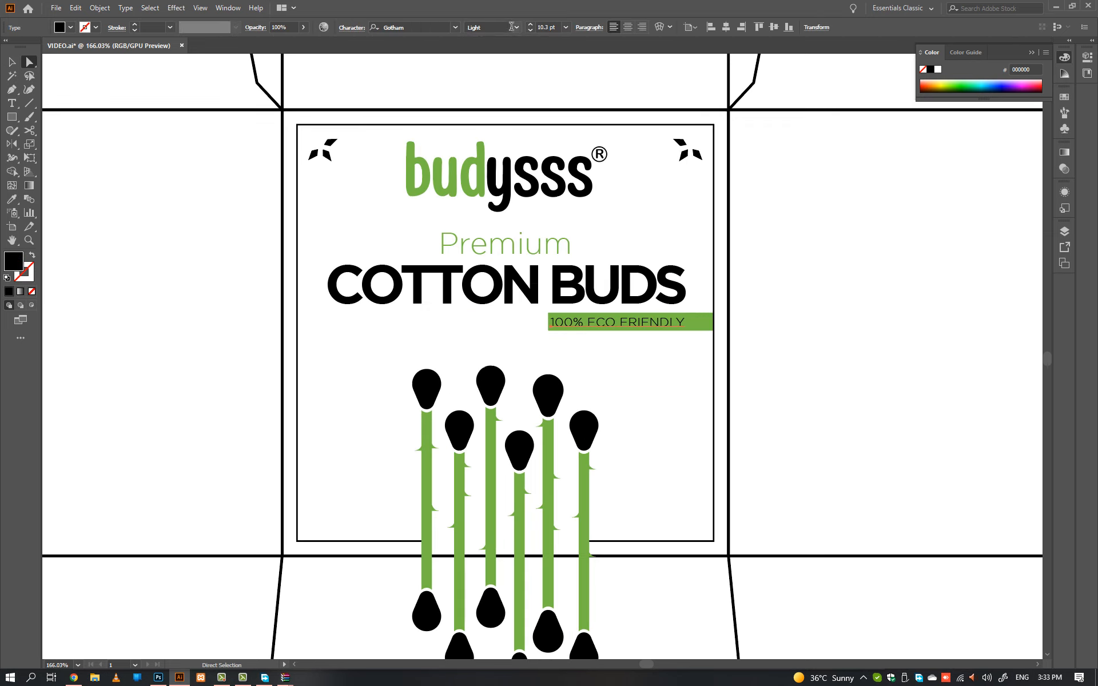
{"action": "left_click", "coordinate": [498, 67]}
{"action": "key", "text": "v"}
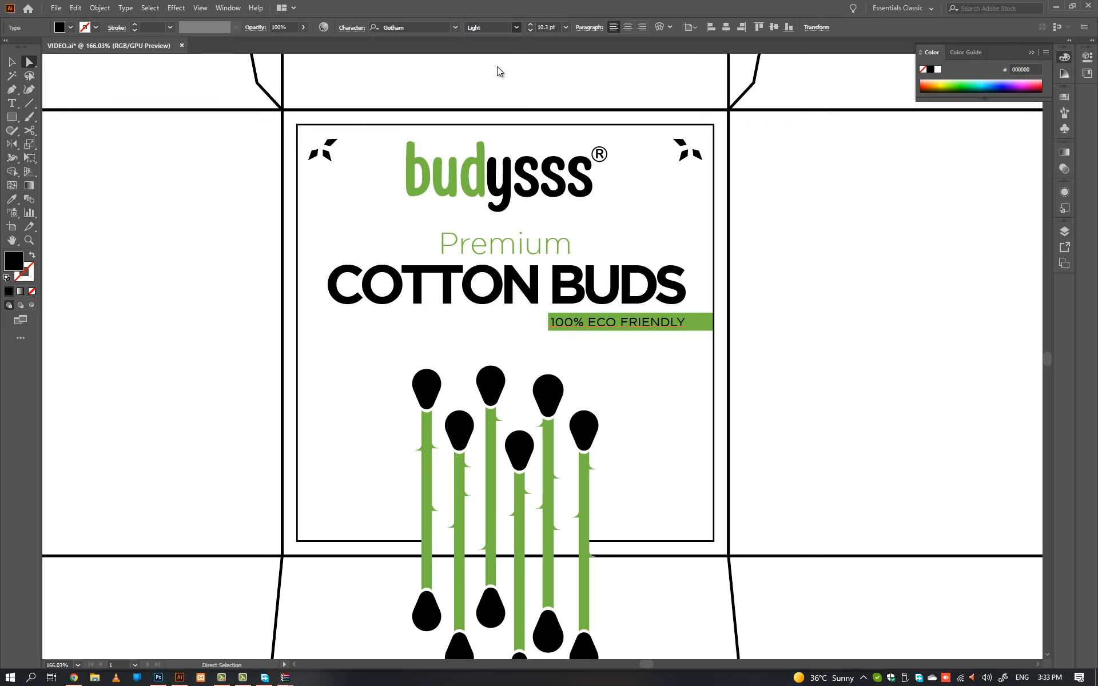
{"action": "left_click", "coordinate": [784, 309]}
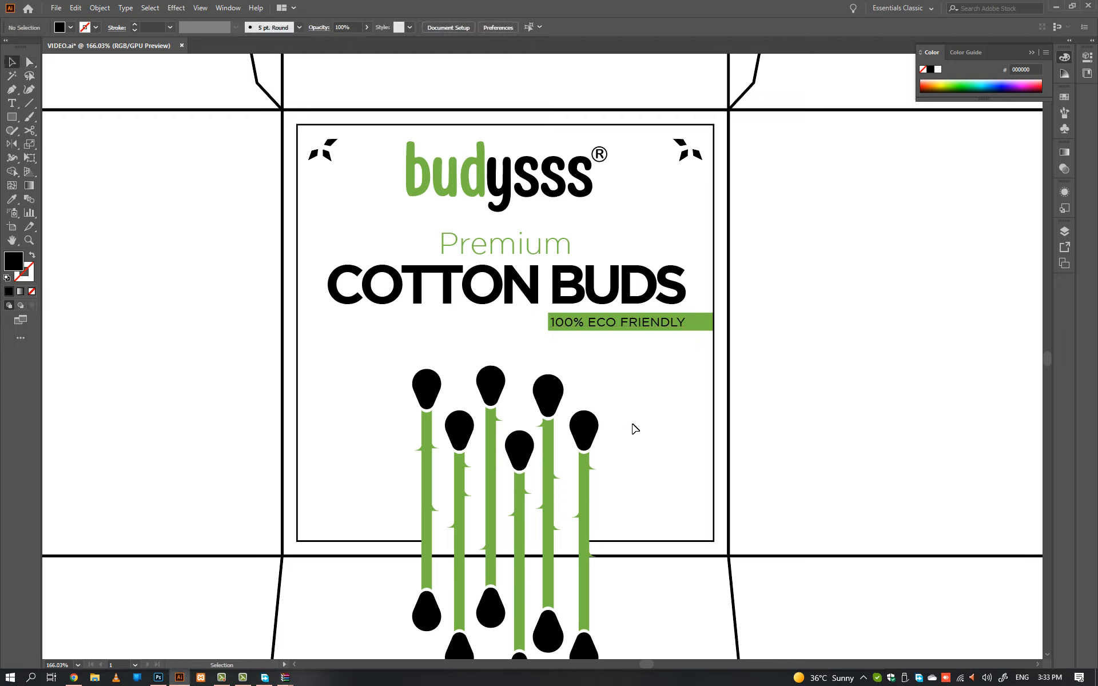
- Move the cotton-bud graphic horizontally about 0.9 in toward the frame's left side and refit the frame's bottom gap around it
{"action": "left_click_drag", "start_coordinate": [589, 423], "coordinate": [510, 423]}
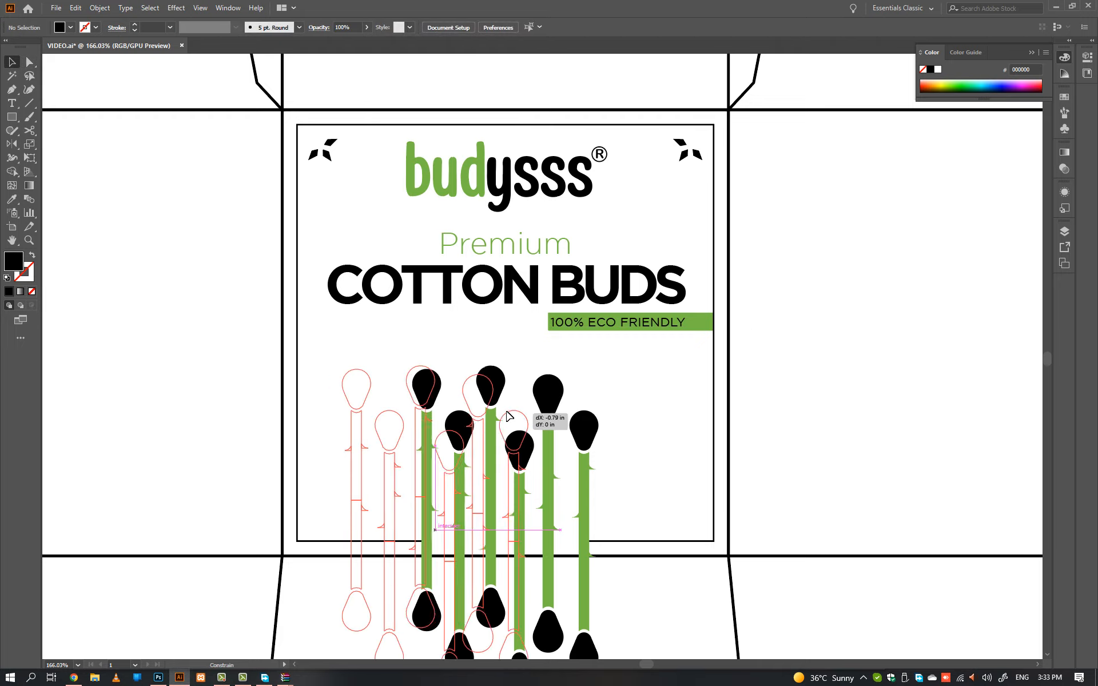
{"action": "left_click", "coordinate": [650, 417]}
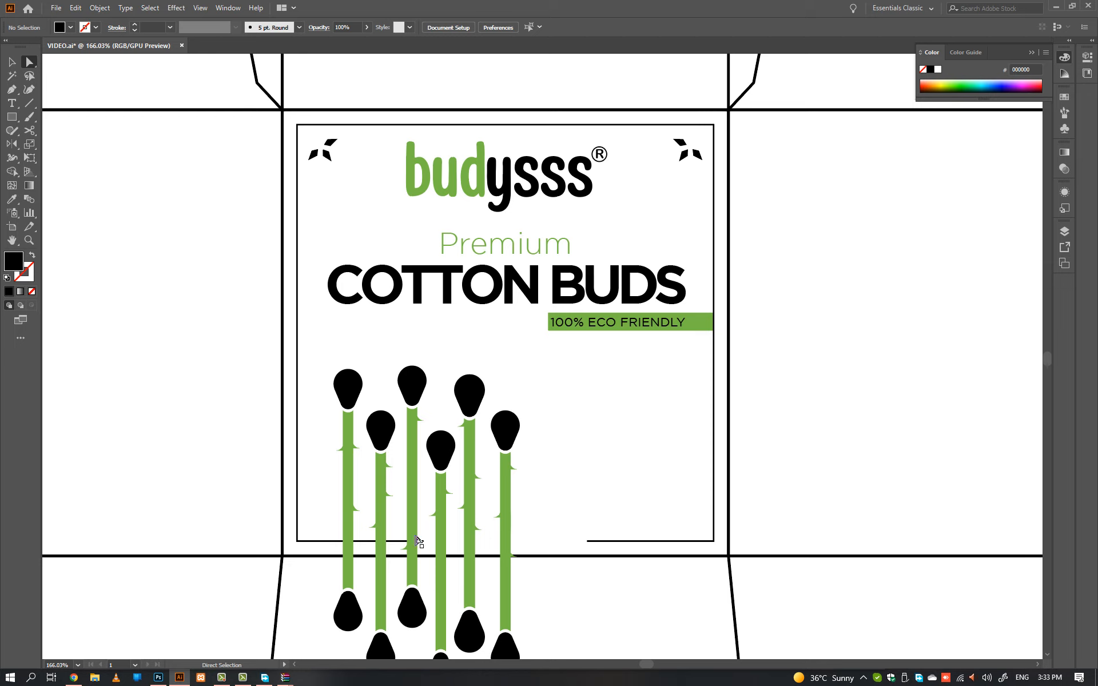
{"action": "left_click_drag", "start_coordinate": [418, 541], "coordinate": [344, 545]}
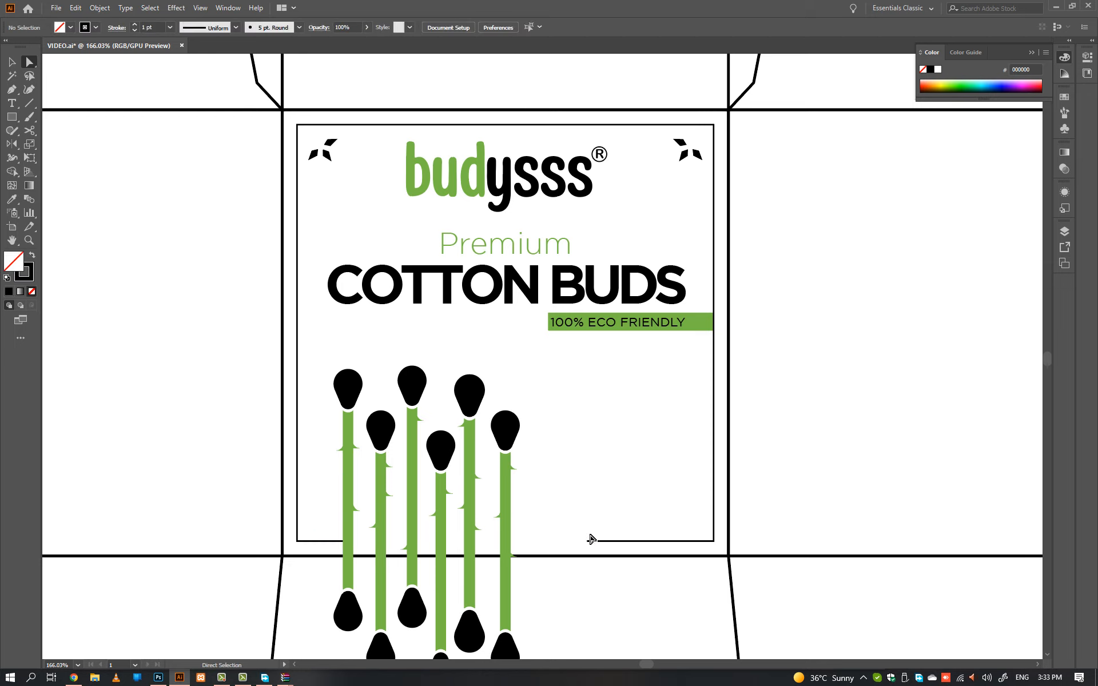
{"action": "left_click_drag", "start_coordinate": [588, 541], "coordinate": [506, 542]}
{"action": "left_click", "coordinate": [540, 529]}
- Paste a copy of "COTTON BUDS" in the empty area beside the cotton-bud graphic and replace its text with "300"
{"action": "left_click", "coordinate": [513, 302]}
{"action": "key", "text": "v"}
{"action": "key", "text": "ctrl+c"}
{"action": "left_click", "coordinate": [586, 389]}
{"action": "key", "text": "ctrl+v"}
{"action": "left_click_drag", "start_coordinate": [523, 361], "coordinate": [564, 390]}
{"action": "double_click", "coordinate": [564, 390]}
{"action": "key", "text": "ctrl+a"}
{"action": "type", "text": "300"}
{"action": "key", "text": "Escape"}
{"action": "key", "text": "shift+Right"}
{"action": "key", "text": "shift+Right"}
{"action": "key", "text": "shift+Right"}
{"action": "key", "text": "shift+Right"}
{"action": "key", "text": "shift+Right"}
{"action": "key", "text": "shift+Right"}
{"action": "key", "text": "shift+Right"}
{"action": "key", "text": "shift+Right"}
{"action": "key", "text": "shift+Right"}
{"action": "key", "text": "shift+Right"}
{"action": "key", "text": "shift+Right"}
{"action": "key", "text": "shift+Right"}
{"action": "key", "text": "shift+Right"}
{"action": "key", "text": "shift+Right"}
{"action": "key", "text": "shift+Right"}
{"action": "key", "text": "Right"}
- Add "BUDS" as a second line under "300" in the same text object
{"action": "key", "text": "t"}
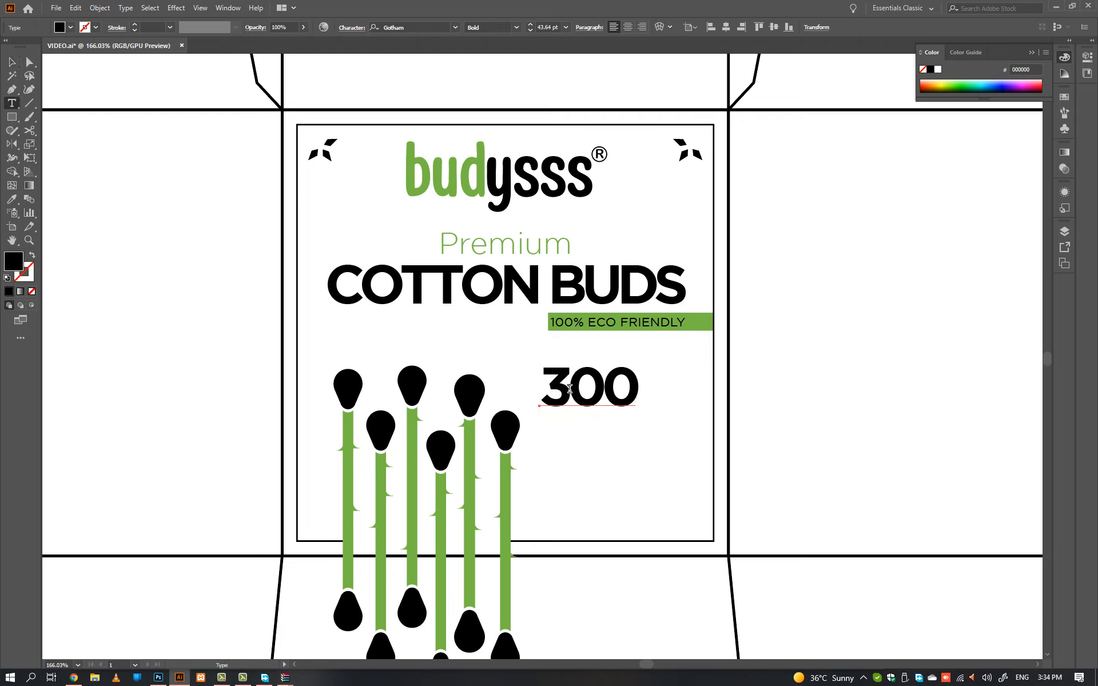
{"action": "left_click_drag", "start_coordinate": [566, 395], "coordinate": [652, 394]}
{"action": "key", "text": "Right"}
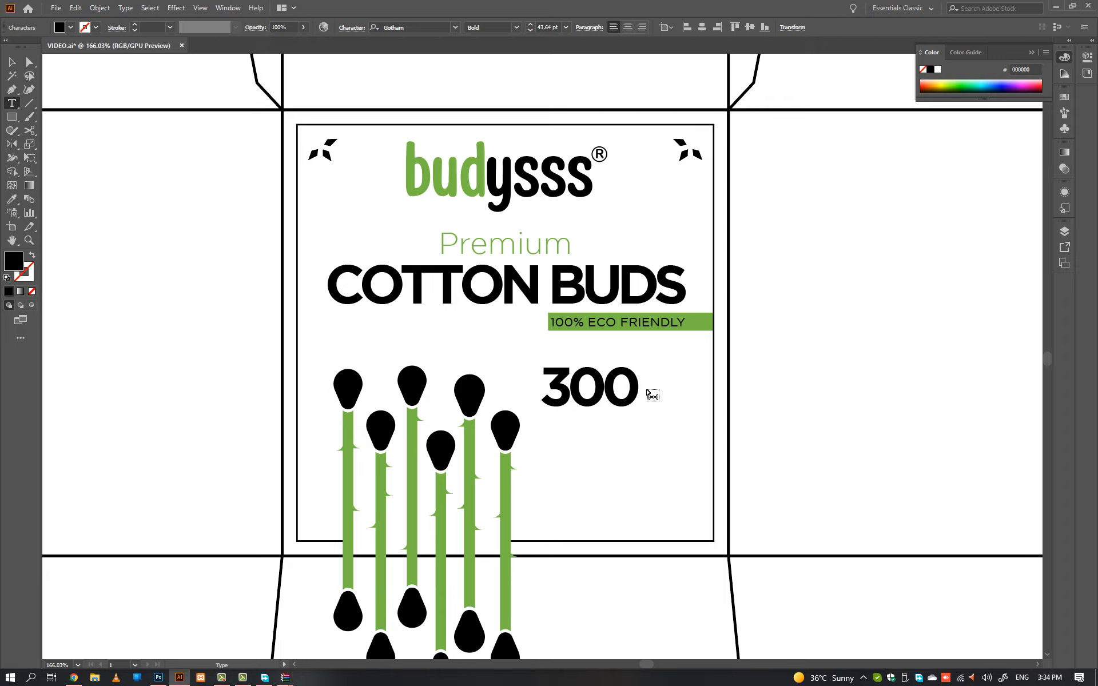
{"action": "key", "text": "Return"}
{"action": "type", "text": "BUDS"}
- Enlarge the "300" line to 61 pt, leaving the "BUDS" line below it at its own size
{"action": "double_click", "coordinate": [631, 387]}
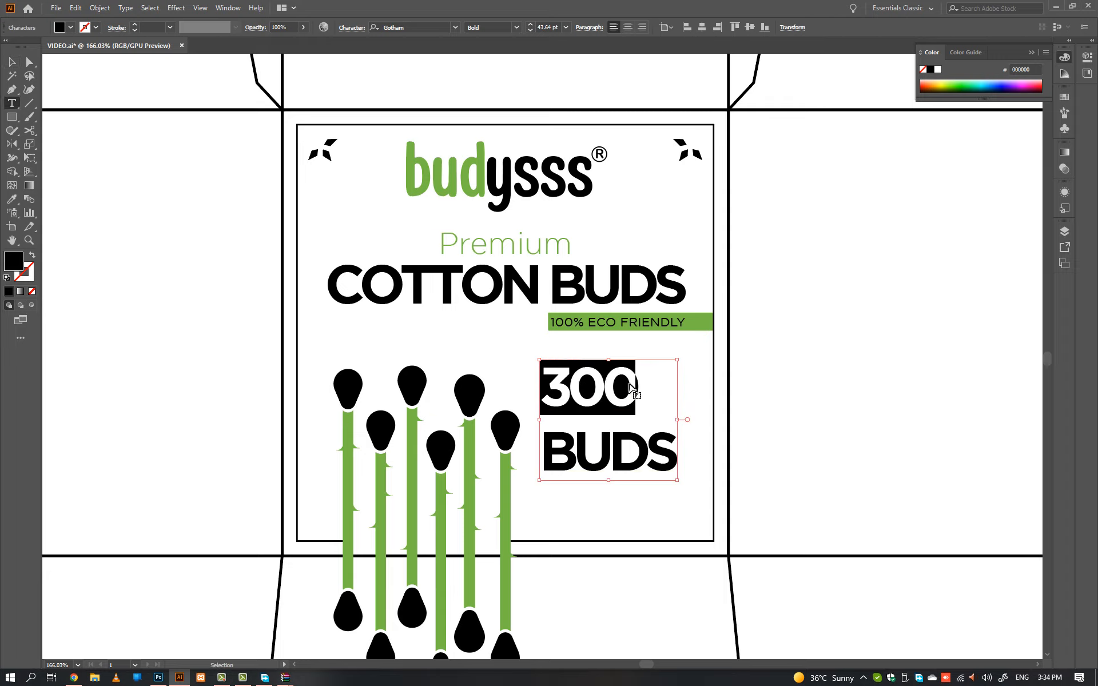
{"action": "left_click", "coordinate": [531, 25], "text": "shift"}
{"action": "left_click", "coordinate": [531, 25], "text": "shift"}
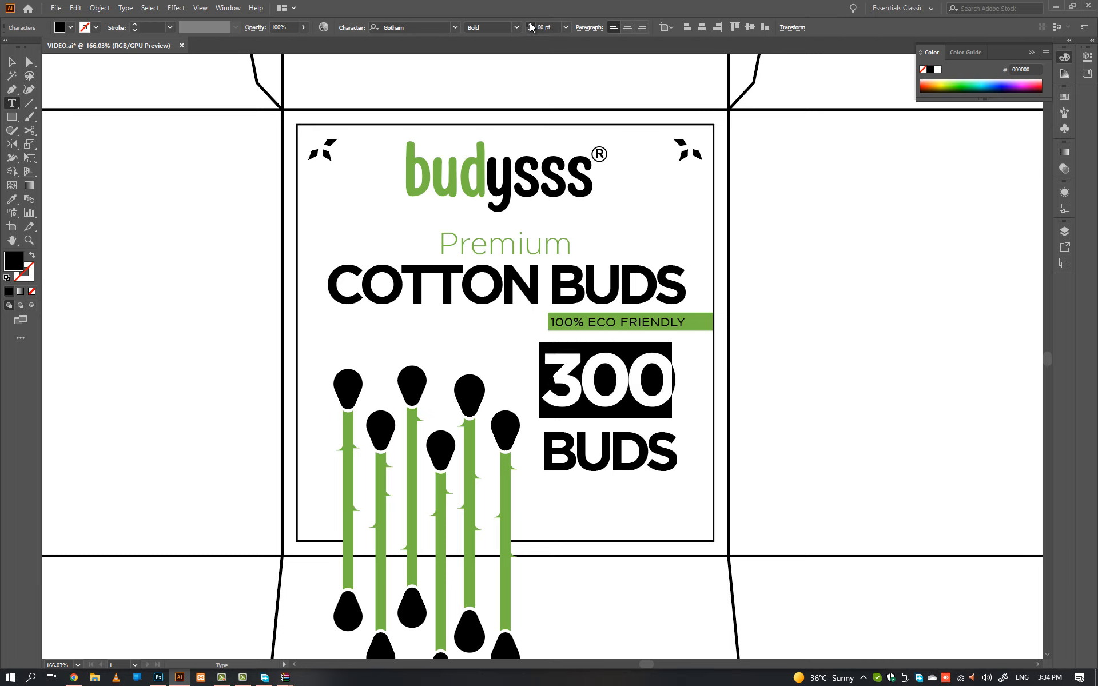
{"action": "left_click", "coordinate": [531, 25]}
{"action": "left_click", "coordinate": [804, 243], "text": "ctrl"}
- Set the tracking of both lines of the "300 BUDS" text to 0 and the leading to 46 pt
{"action": "left_click", "coordinate": [604, 398]}
{"action": "key", "text": "ctrl+a"}
{"action": "key", "text": "ctrl+t"}
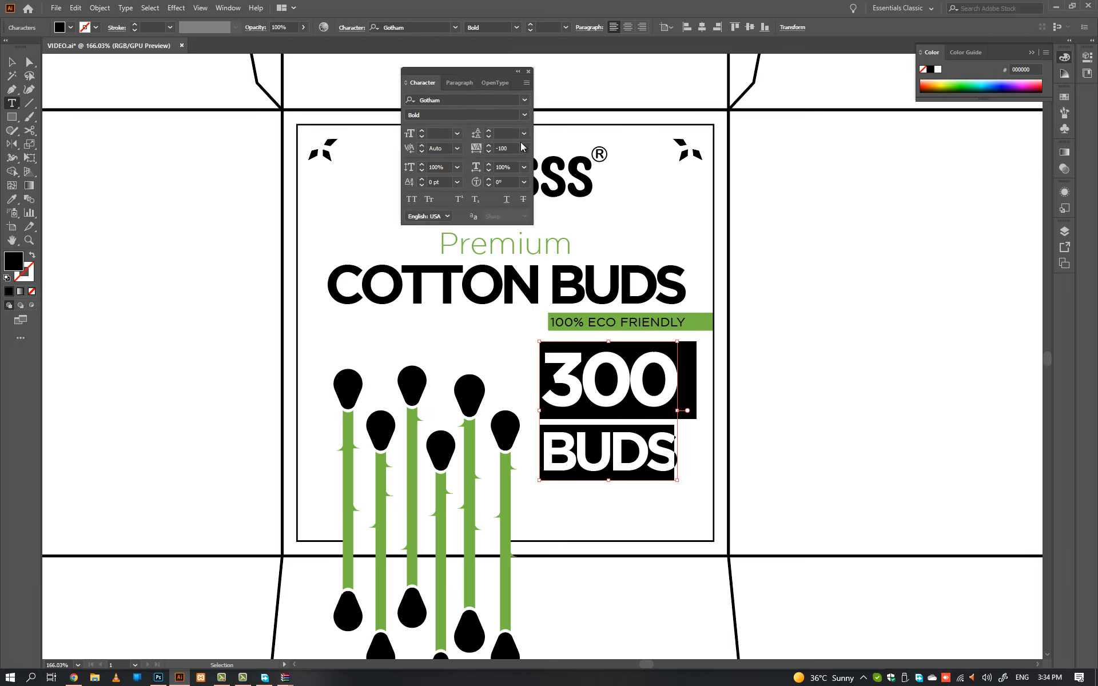
{"action": "left_click", "coordinate": [524, 149]}
{"action": "left_click", "coordinate": [534, 235]}
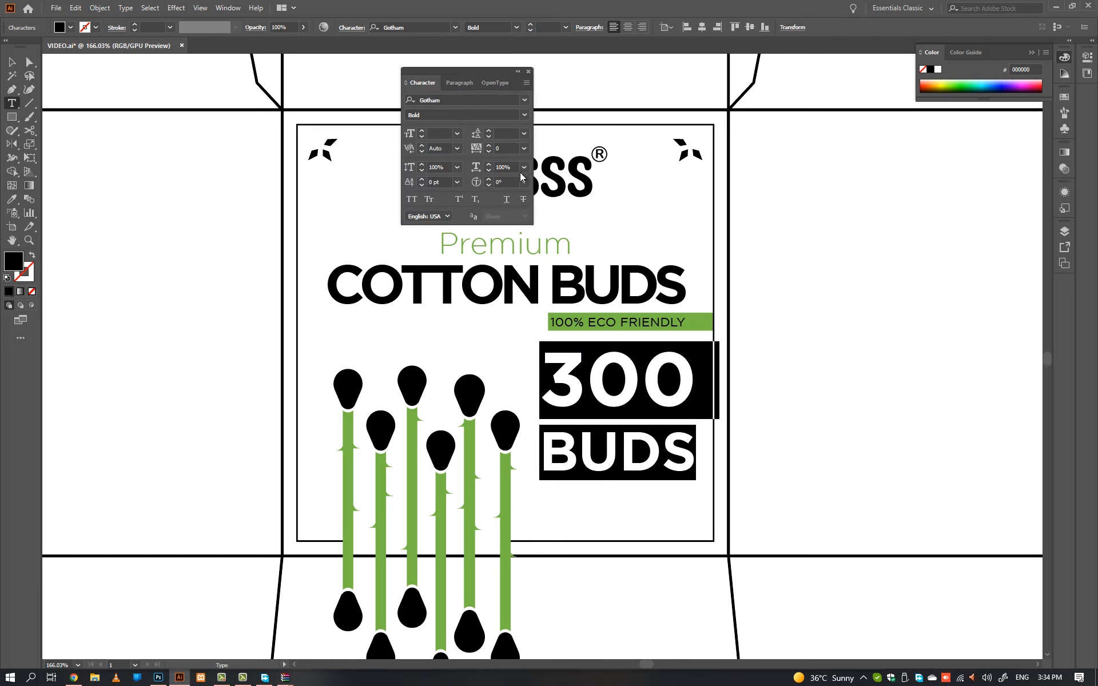
{"action": "type", "text": "50"}
{"action": "key", "text": "Return"}
{"action": "key", "text": "Down"}
{"action": "key", "text": "Down"}
{"action": "key", "text": "Down"}
{"action": "key", "text": "Down"}
{"action": "key", "text": "Escape"}
- Scale the "300 BUDS" text down to a small label and place it near the frame's lower-right corner
{"action": "left_click_drag", "start_coordinate": [643, 430], "coordinate": [643, 487]}
{"action": "left_click_drag", "start_coordinate": [696, 399], "coordinate": [602, 453]}
{"action": "scroll", "coordinate": [629, 441], "scroll_direction": "down", "scroll_amount": 2}
{"action": "key", "text": "Tab"}
{"action": "left_click_drag", "start_coordinate": [621, 435], "coordinate": [601, 444]}
{"action": "left_click", "coordinate": [601, 444]}
{"action": "key", "text": "Tab"}
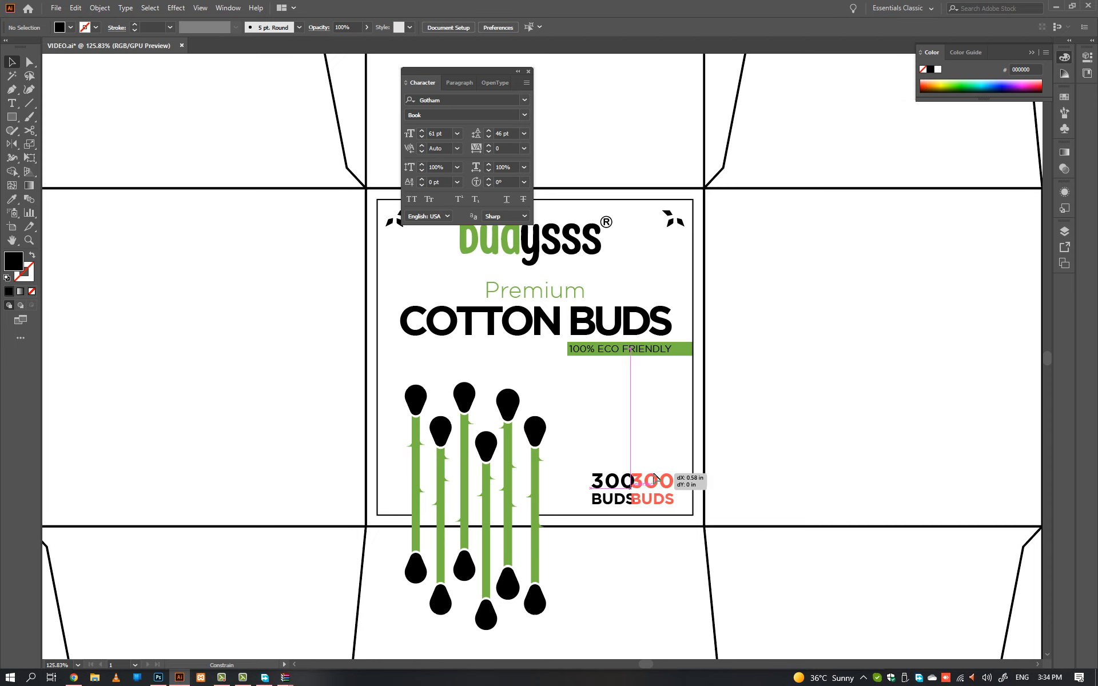
{"action": "left_click_drag", "start_coordinate": [655, 479], "coordinate": [741, 495]}
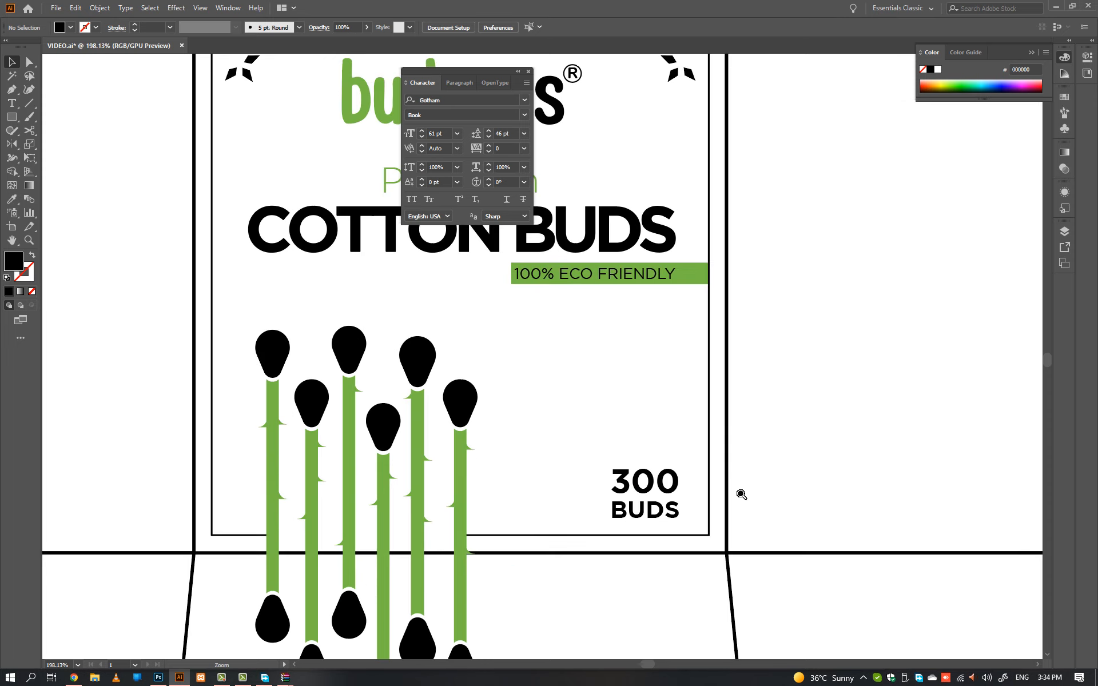
- Draw a black rectangle about 0.75 × 0.7 in behind "300 BUDS", reaching the frame's bottom edge, and color the text the stems' green
{"action": "mouse_move", "coordinate": [669, 524]}
{"action": "left_mouse_down"}
{"action": "mouse_move", "coordinate": [694, 535]}
{"action": "mouse_move", "coordinate": [684, 535]}
{"action": "left_mouse_up"}
{"action": "key", "text": "ctrl+y"}
{"action": "left_click", "coordinate": [654, 491], "text": "ctrl"}
{"action": "key", "text": "ctrl+y"}
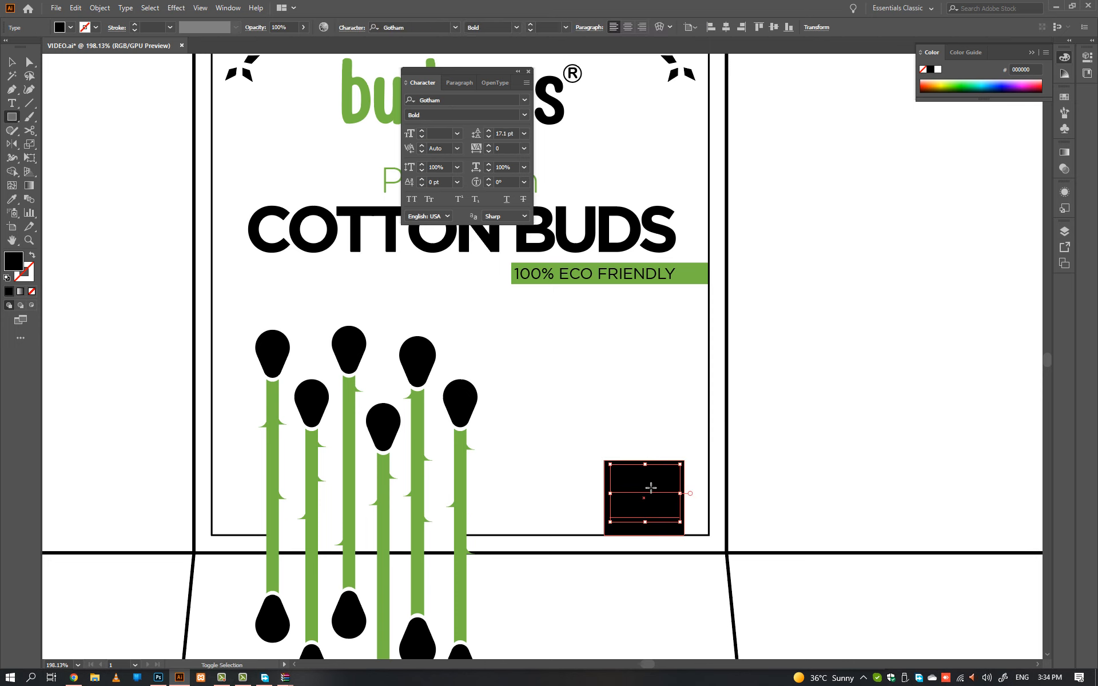
{"action": "key", "text": "i"}
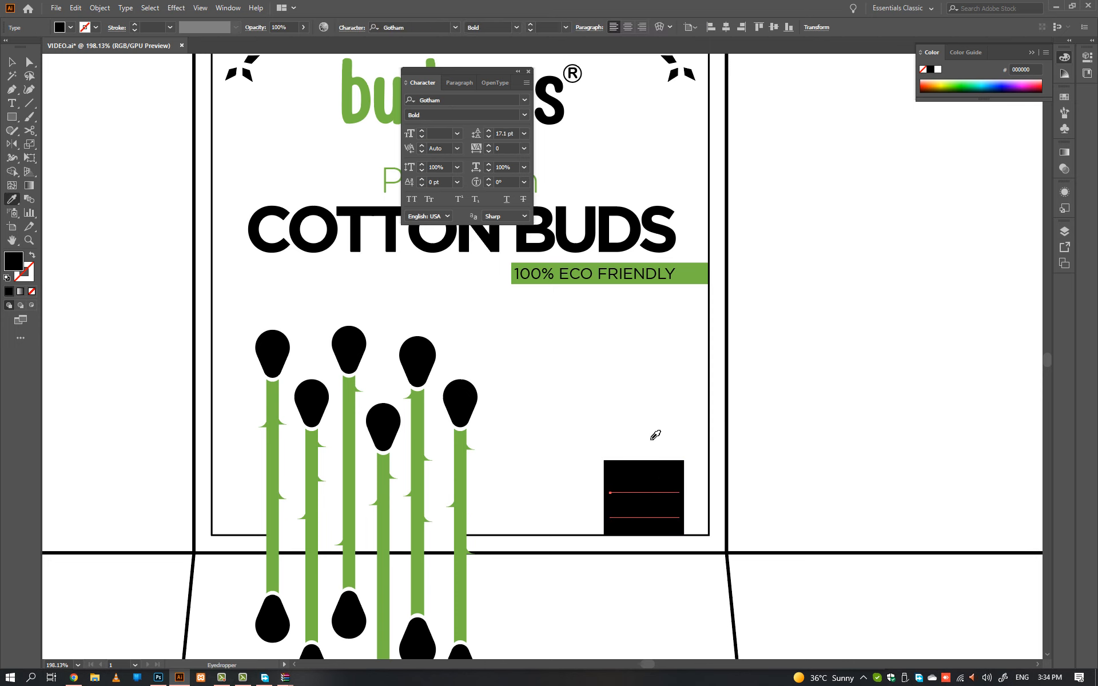
{"action": "left_click_drag", "start_coordinate": [608, 357], "coordinate": [625, 375]}
{"action": "left_click", "coordinate": [481, 473]}
{"action": "left_click", "coordinate": [547, 456], "text": "ctrl"}
{"action": "scroll", "coordinate": [596, 441], "scroll_direction": "down", "scroll_amount": 2}
{"action": "left_click_drag", "start_coordinate": [596, 441], "coordinate": [640, 482]}
{"action": "key", "text": "v"}
{"action": "left_click", "coordinate": [528, 72]}
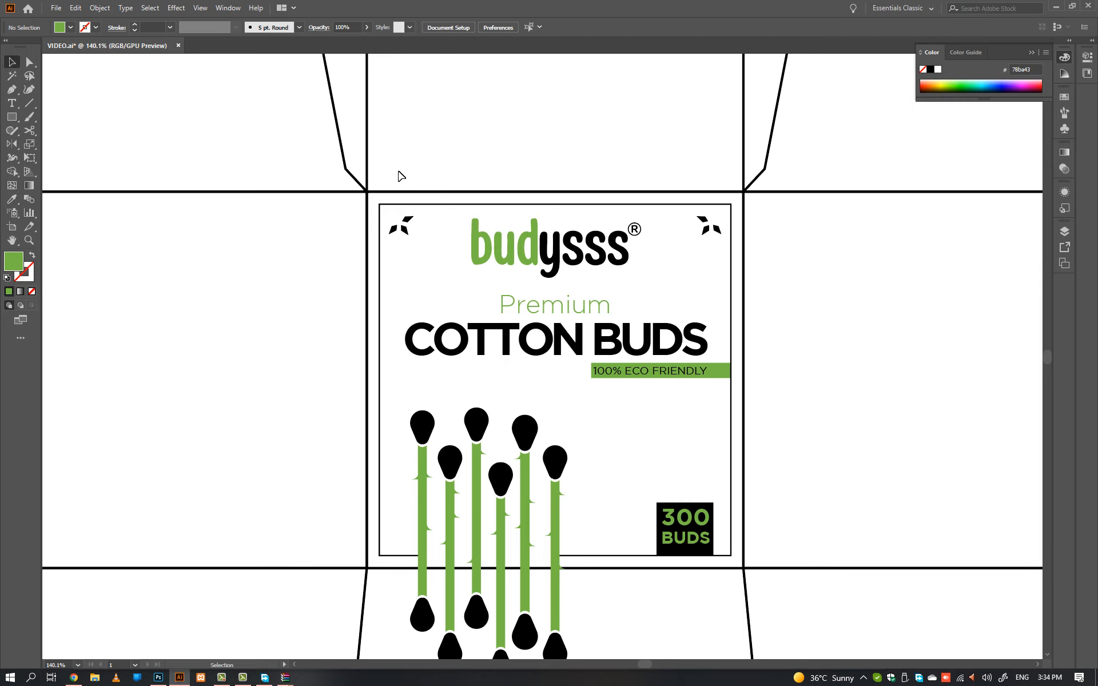
- Group the "300 BUDS" text with its black rectangle and align the badge's right edge with the "100% ECO FRIENDLY" text
{"action": "key", "text": "m"}
{"action": "scroll", "coordinate": [506, 377], "scroll_direction": "down", "scroll_amount": 2}
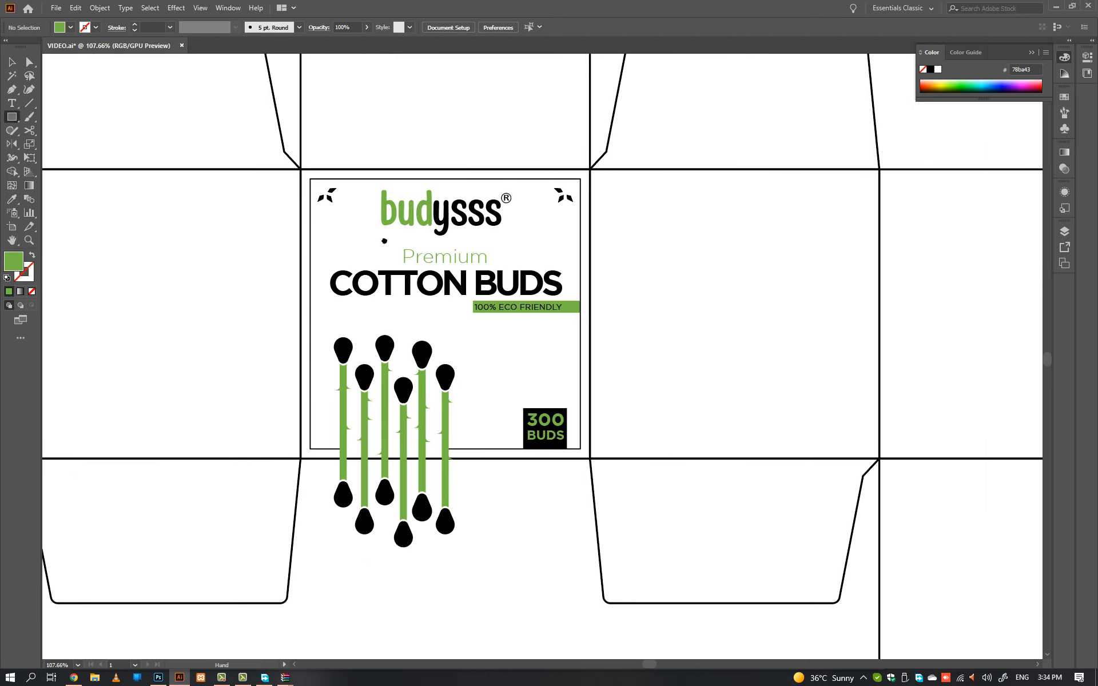
{"action": "left_click_drag", "start_coordinate": [530, 424], "coordinate": [533, 426]}
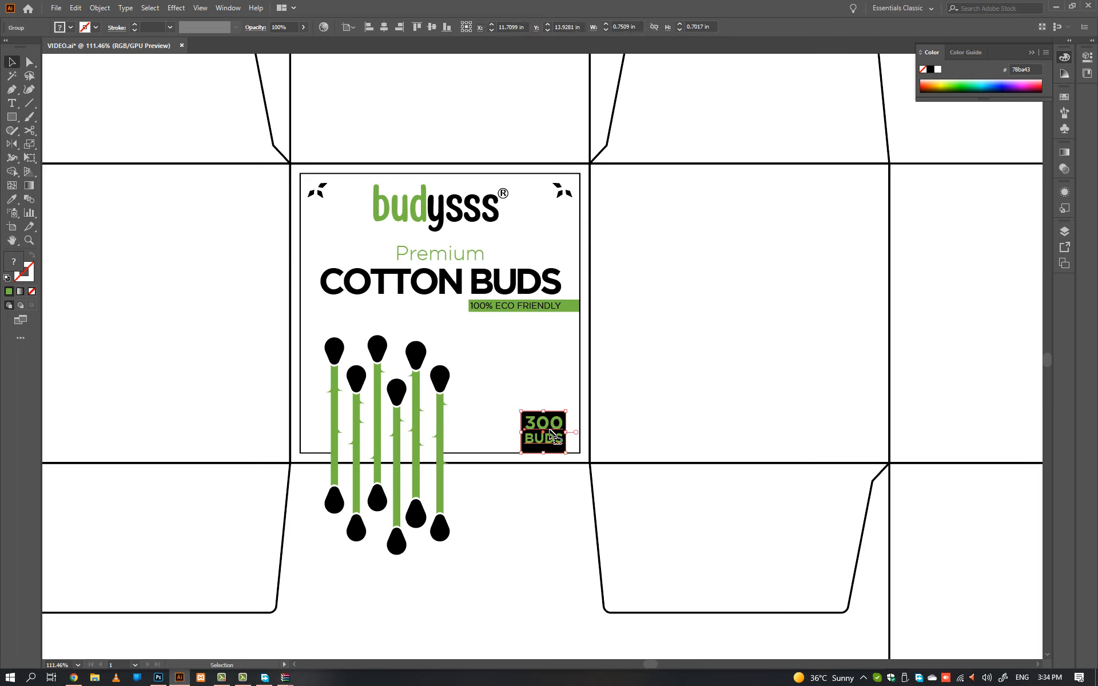
{"action": "left_click", "coordinate": [556, 313], "text": "shift"}
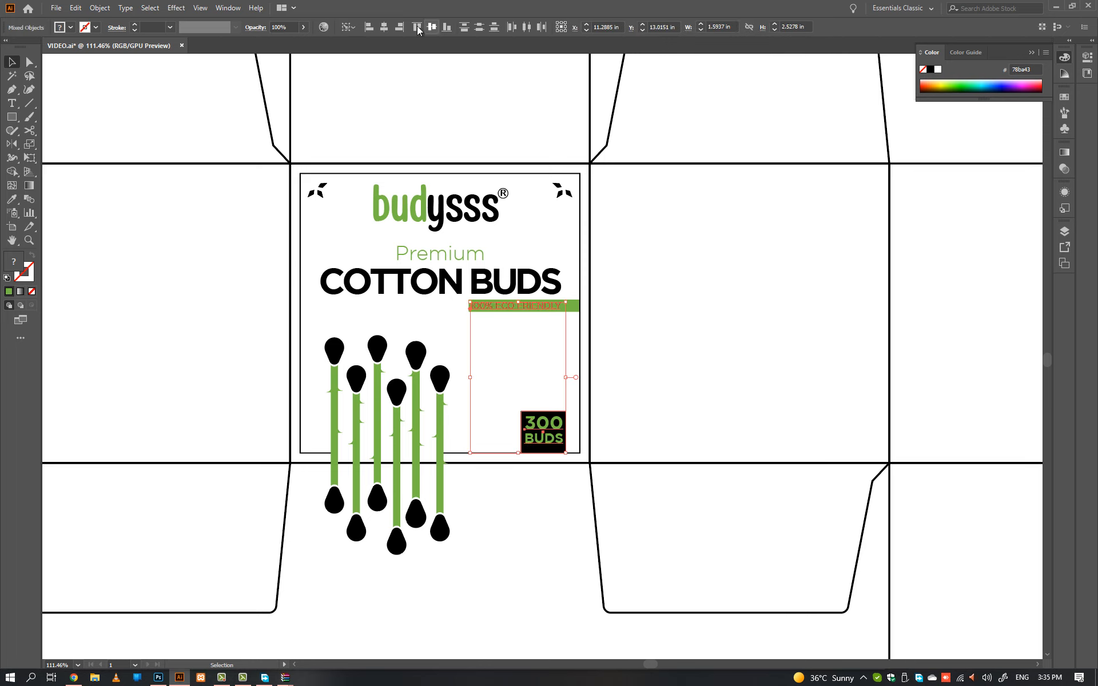
{"action": "left_click", "coordinate": [400, 27]}
{"action": "left_click", "coordinate": [533, 380]}
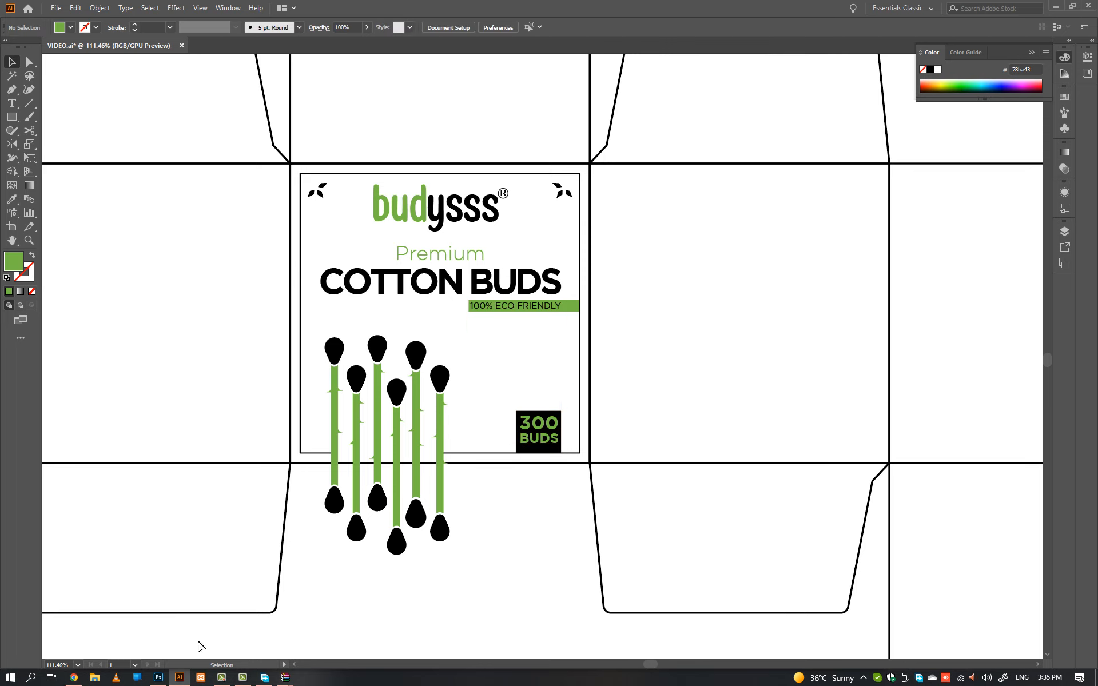
- Open 3748.eps from the ecological leaves labels archive and copy its round "eco" leaf label into the VIDEO.ai box design
{"action": "mouse_move", "coordinate": [288, 680]}
{"action": "left_click", "coordinate": [229, 625]}
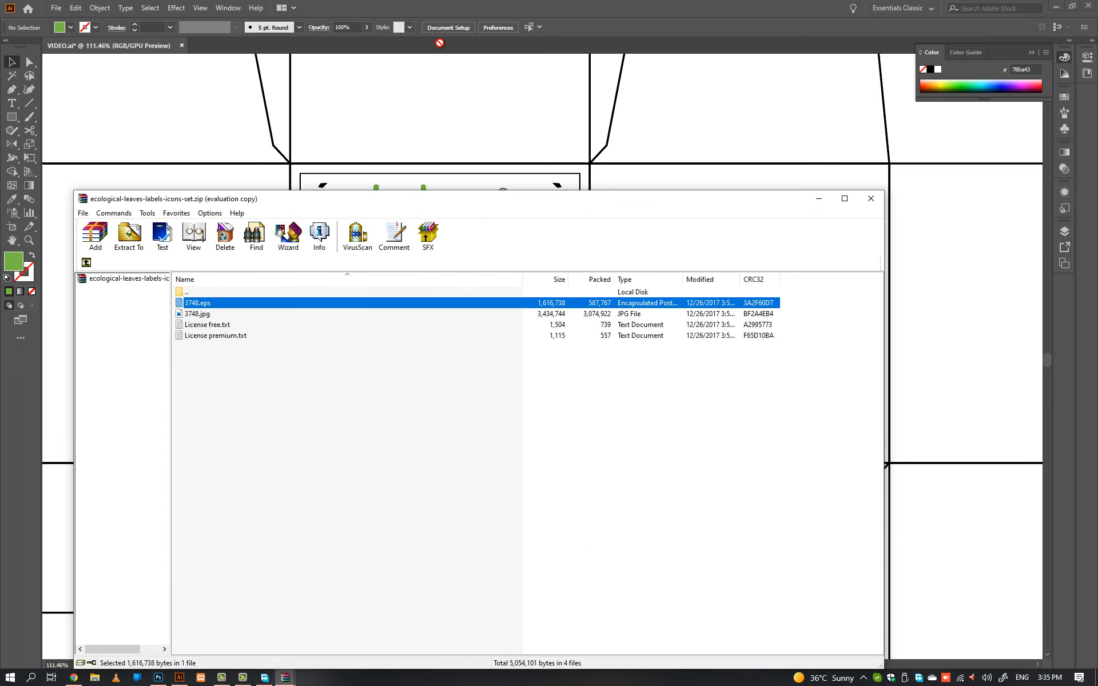
{"action": "left_click_drag", "start_coordinate": [379, 100], "coordinate": [507, 148]}
{"action": "key", "text": "a"}
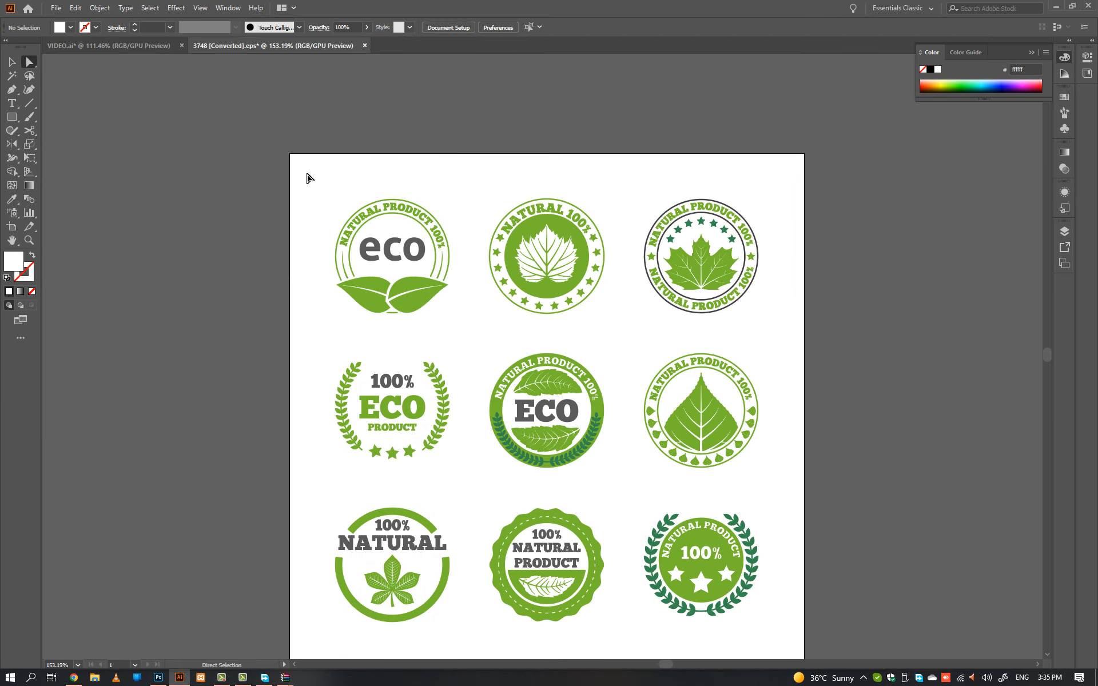
{"action": "left_click_drag", "start_coordinate": [455, 322], "coordinate": [456, 322]}
{"action": "key", "text": "ctrl+c"}
{"action": "key", "text": "ctrl+Tab"}
{"action": "key", "text": "ctrl+v"}
{"action": "left_click", "coordinate": [546, 362]}
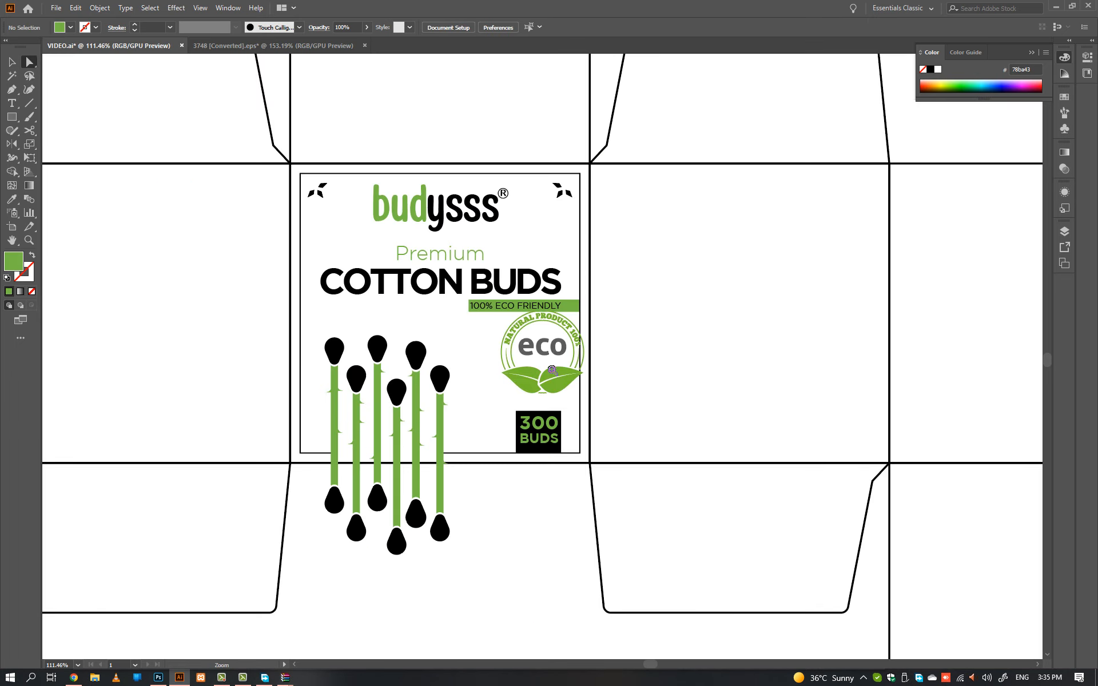
- Place the eco label on the front panel between the "100% ECO FRIENDLY" bar and the "300 BUDS" badge
{"action": "scroll", "coordinate": [532, 369], "scroll_direction": "up", "scroll_amount": 3}
{"action": "key", "text": "v"}
{"action": "left_click_drag", "start_coordinate": [558, 346], "coordinate": [529, 364]}
{"action": "key", "text": "a"}
{"action": "left_click", "coordinate": [452, 319]}
{"action": "key", "text": "v"}
{"action": "left_click", "coordinate": [549, 383]}
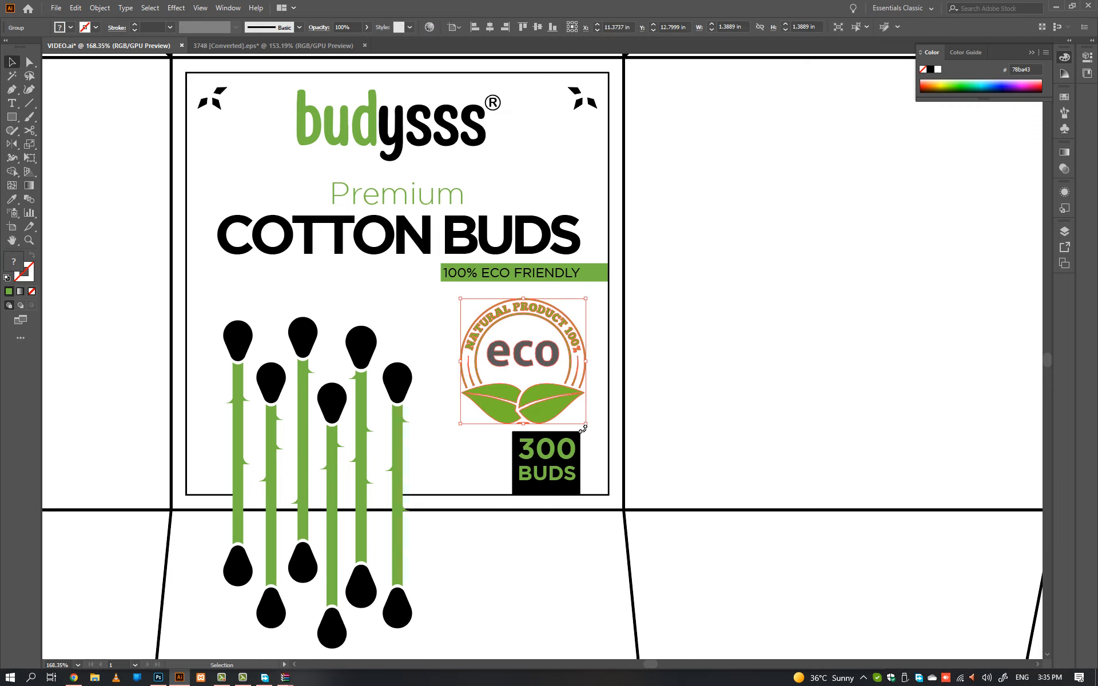
- Tilt the eco label slightly counterclockwise and scale it down to about 0.8 in wide beneath the green bar
{"action": "key", "text": "r"}
{"action": "left_click_drag", "start_coordinate": [582, 427], "coordinate": [592, 413]}
{"action": "key", "text": "v"}
{"action": "left_click_drag", "start_coordinate": [591, 363], "coordinate": [562, 363]}
{"action": "scroll", "coordinate": [493, 401], "scroll_direction": "down", "scroll_amount": 2}
{"action": "left_click_drag", "start_coordinate": [493, 401], "coordinate": [554, 415]}
{"action": "left_click_drag", "start_coordinate": [576, 407], "coordinate": [548, 380]}
- Align the eco label's left edge with the left edge of the green "100% ECO FRIENDLY" bar
{"action": "key", "text": "ctrl+shift+a"}
{"action": "left_click", "coordinate": [634, 314], "text": "shift"}
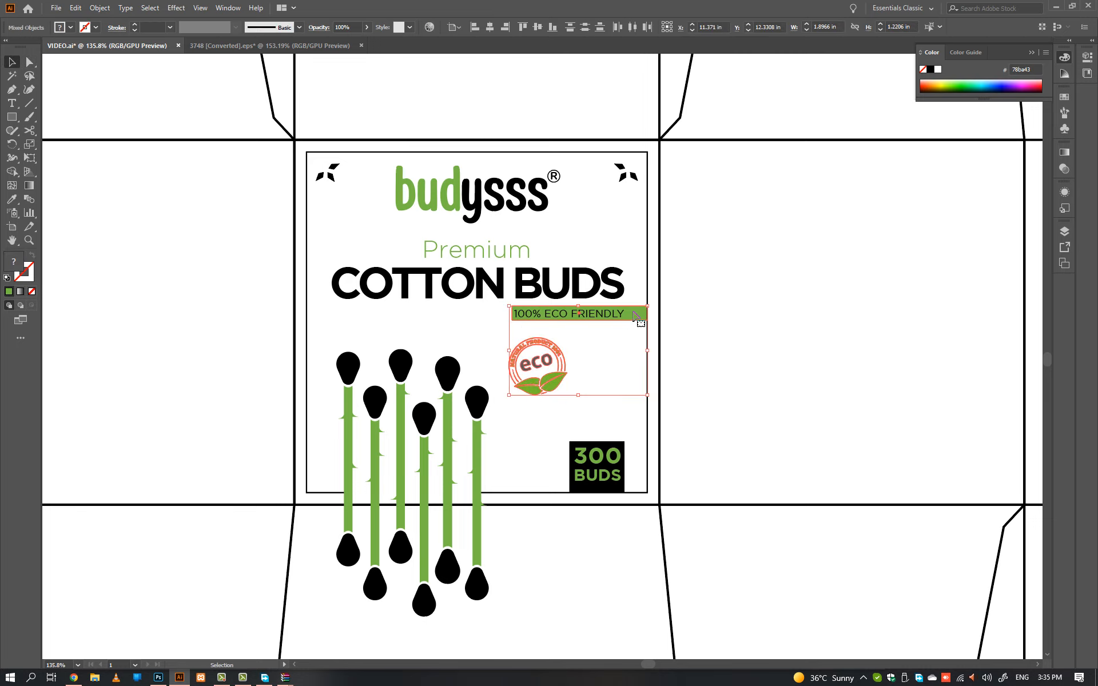
{"action": "left_click", "coordinate": [474, 27]}
{"action": "key", "text": "ctrl+shift+a"}
- Recolor the eco label's rings and lettering with the black of "COTTON BUDS", keeping the leaves green
{"action": "left_click_drag", "start_coordinate": [559, 346], "coordinate": [631, 367]}
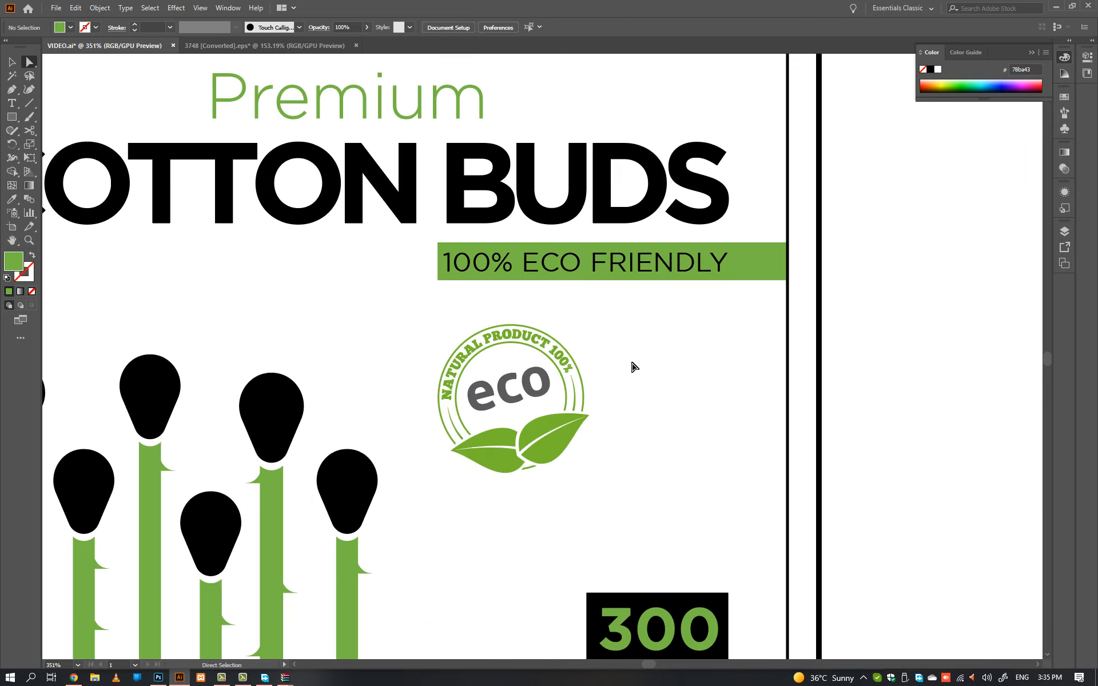
{"action": "left_click_drag", "start_coordinate": [508, 312], "coordinate": [604, 358]}
{"action": "key", "text": "i"}
{"action": "left_click", "coordinate": [639, 214]}
{"action": "key", "text": "ctrl+shift+a"}
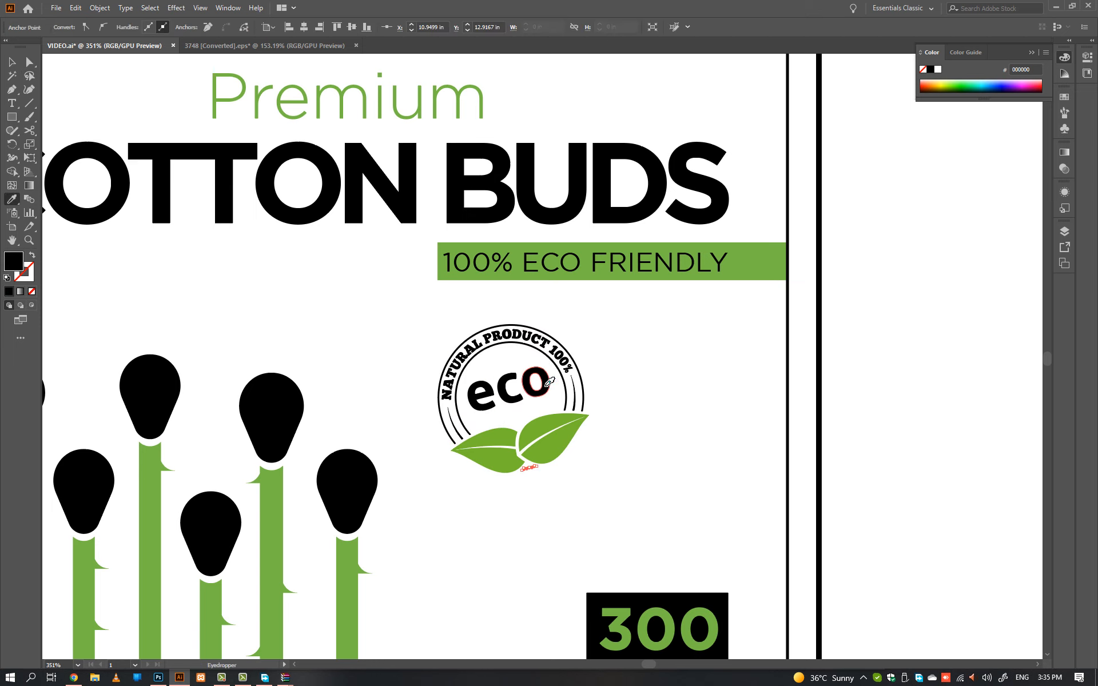
{"action": "scroll", "coordinate": [669, 366], "scroll_direction": "down", "scroll_amount": 2}
{"action": "key", "text": "v"}
{"action": "left_click_drag", "start_coordinate": [584, 421], "coordinate": [584, 432]}
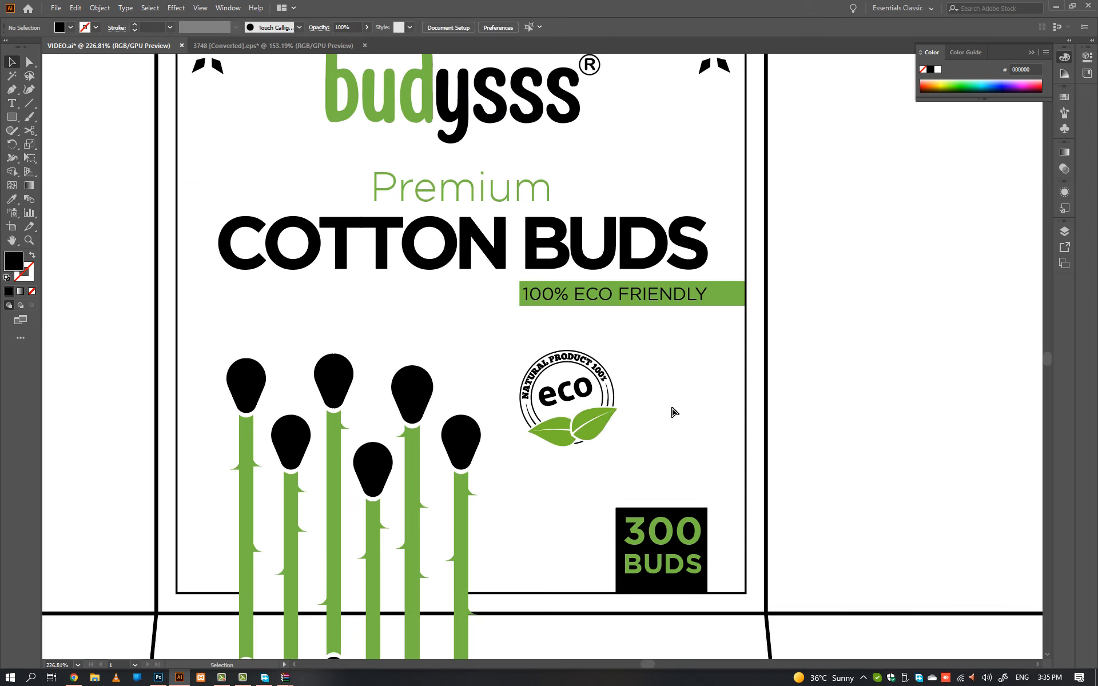
{"action": "key", "text": "ctrl+0"}
{"action": "left_click_drag", "start_coordinate": [308, 384], "coordinate": [418, 389]}
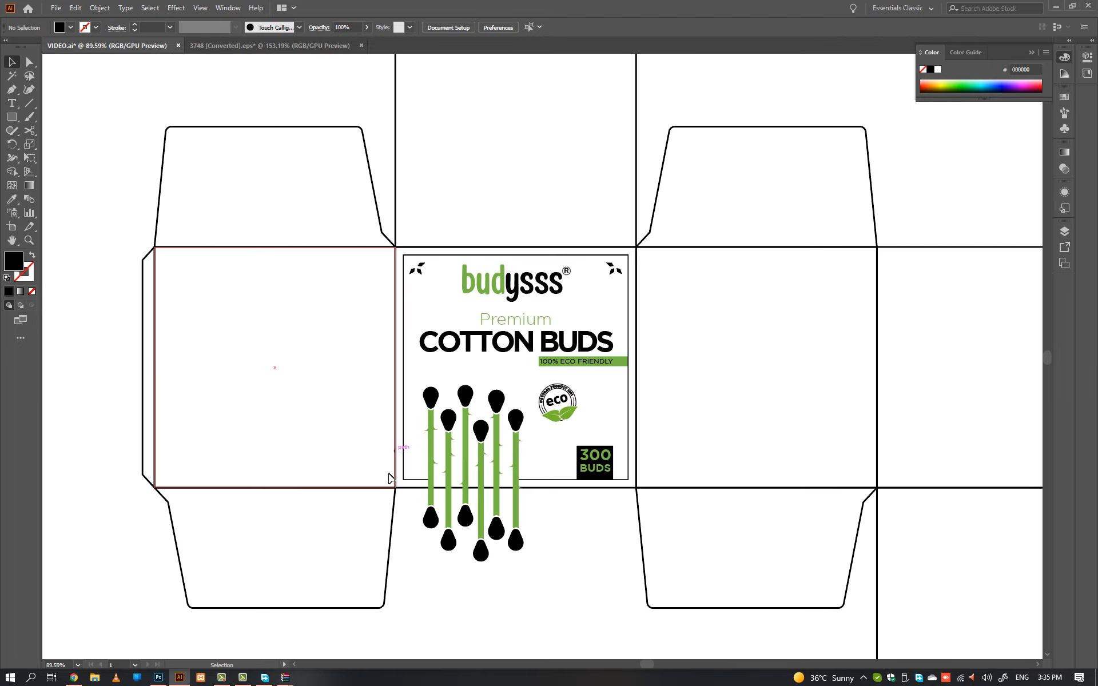
{"action": "left_click_drag", "start_coordinate": [400, 480], "coordinate": [389, 491]}
{"action": "key", "text": "ctrl"}
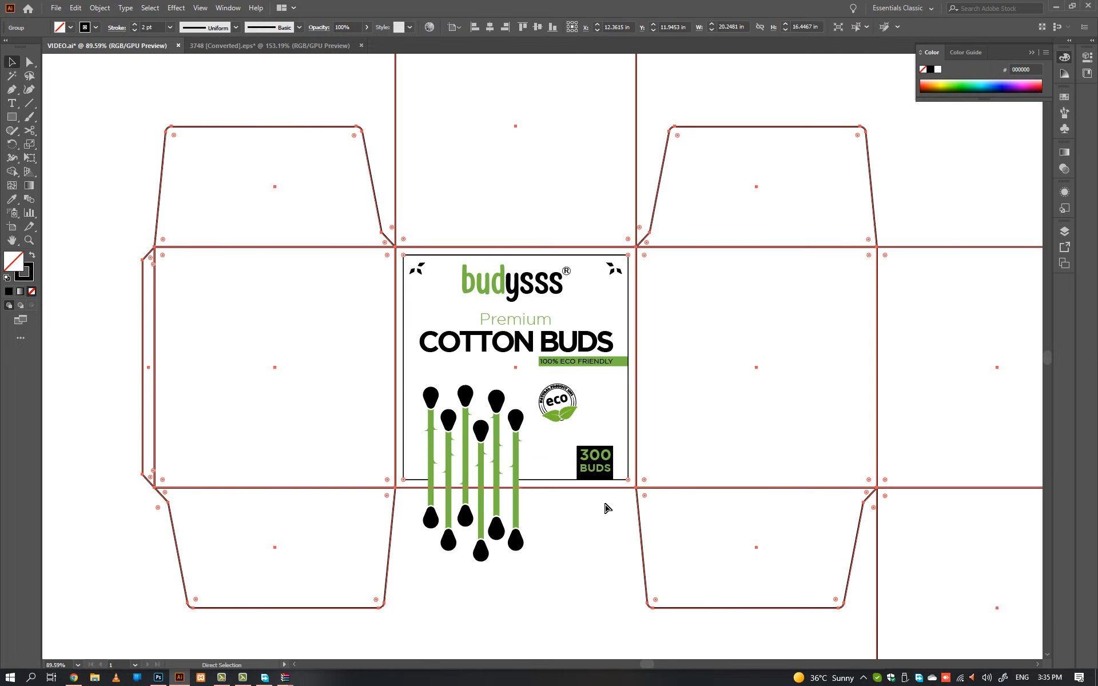
{"action": "left_click_drag", "start_coordinate": [592, 520], "coordinate": [367, 616]}
{"action": "key", "text": "shift+m"}
{"action": "key", "text": "ctrl+z"}
{"action": "key", "text": "v"}
{"action": "left_click", "coordinate": [637, 514]}
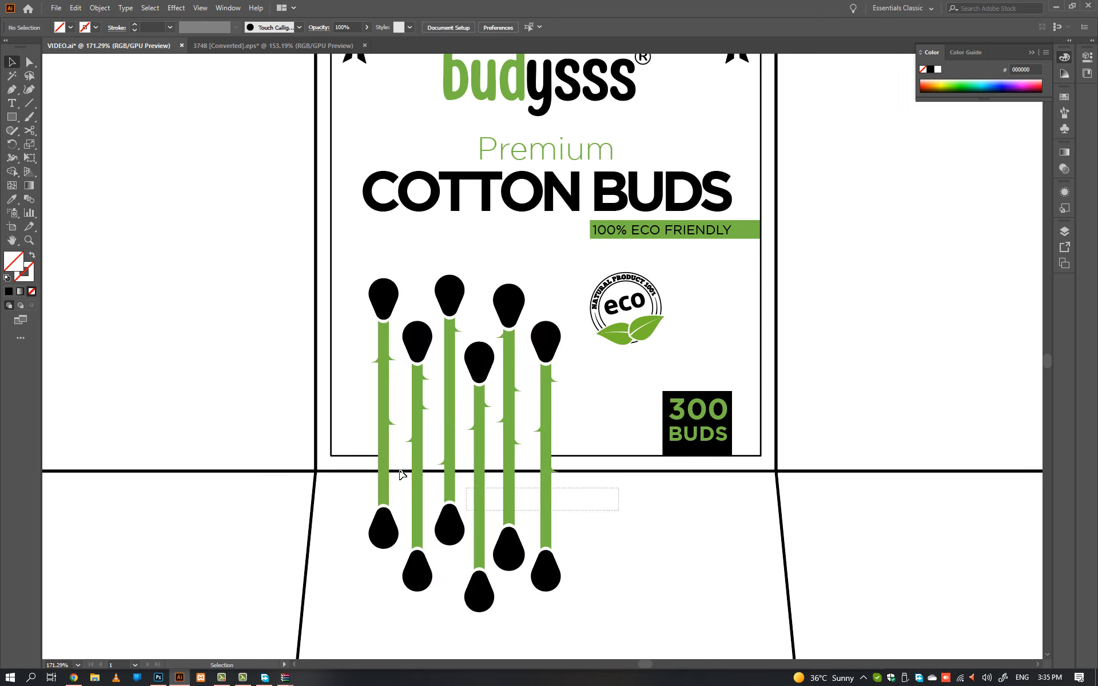
- Trim the cotton bud stems at the front panel's bottom fold line with Shape Builder, removing the parts below it
{"action": "left_click_drag", "start_coordinate": [351, 447], "coordinate": [387, 476]}
{"action": "key", "text": "shift+m"}
{"action": "left_click_drag", "start_coordinate": [563, 493], "coordinate": [344, 613]}
{"action": "left_click", "coordinate": [543, 530], "text": "ctrl"}
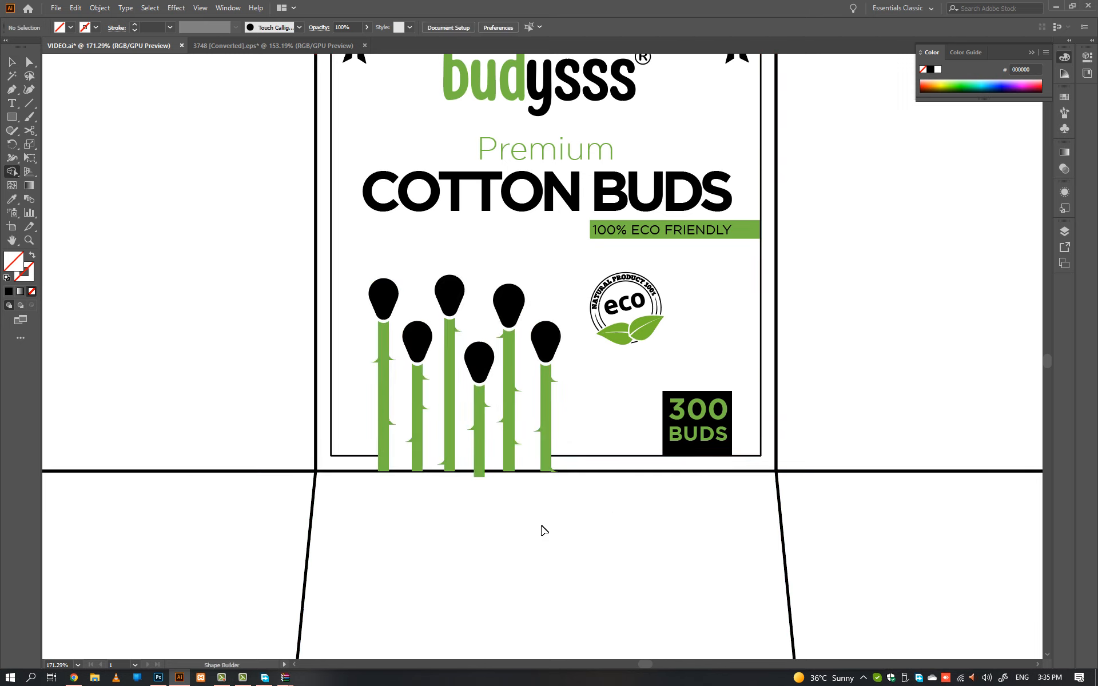
{"action": "left_click_drag", "start_coordinate": [478, 476], "coordinate": [475, 471]}
{"action": "key", "text": "v"}
{"action": "left_click", "coordinate": [479, 491]}
- Lock the dieline, group all of the front panel's artwork, and unlock the dieline
{"action": "scroll", "coordinate": [479, 466], "scroll_direction": "down", "scroll_amount": 2}
{"action": "left_click_drag", "start_coordinate": [597, 509], "coordinate": [357, 172]}
{"action": "key", "text": "ctrl+2"}
{"action": "key", "text": "ctrl+g"}
{"action": "left_click", "coordinate": [459, 548]}
{"action": "key", "text": "ctrl+alt+2"}
{"action": "left_click", "coordinate": [461, 548]}
{"action": "scroll", "coordinate": [430, 521], "scroll_direction": "down", "scroll_amount": 3}
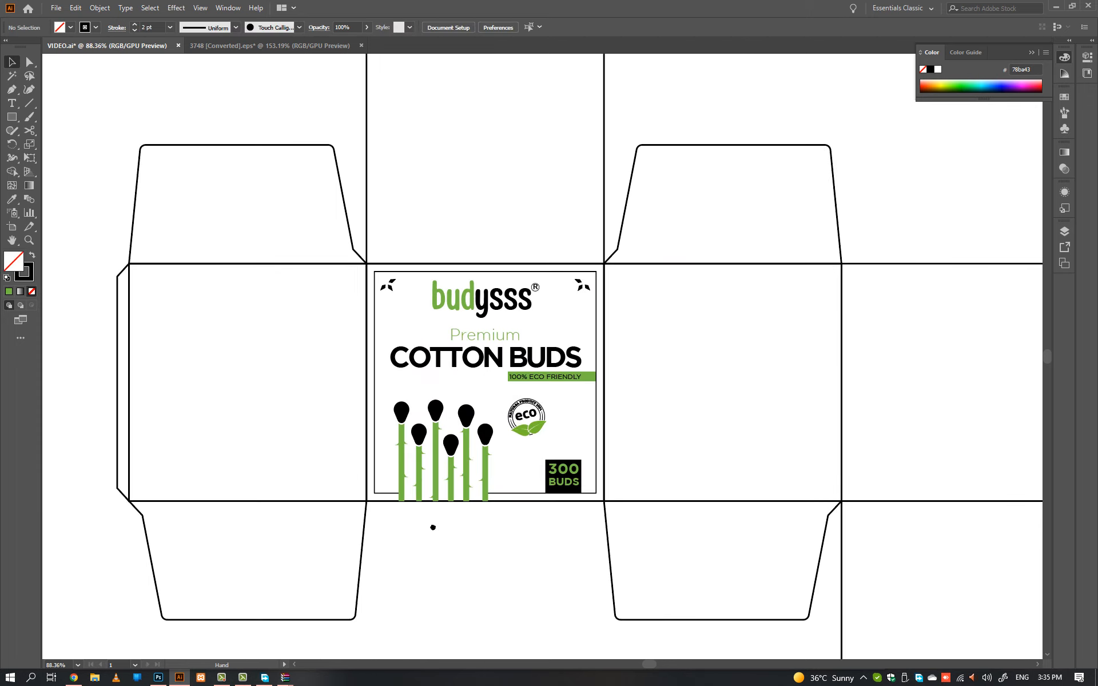
- Cut the box dieline and paste it in place in front of the panel artwork
{"action": "left_click_drag", "start_coordinate": [433, 521], "coordinate": [252, 477]}
{"action": "left_click", "coordinate": [347, 485]}
{"action": "key", "text": "ctrl+x"}
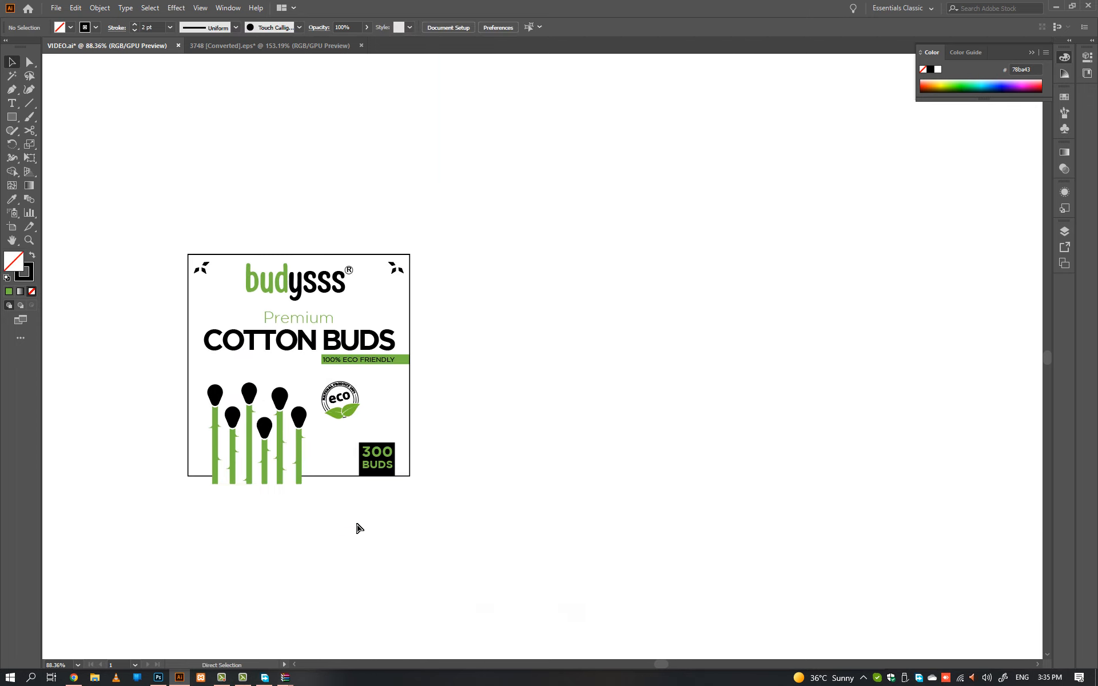
{"action": "key", "text": "ctrl+f"}
{"action": "left_click", "coordinate": [354, 524]}
- Duplicate the grouped front panel artwork onto the fourth panel, at the same height and position within the panel
{"action": "left_click", "coordinate": [283, 461]}
{"action": "left_click_drag", "start_coordinate": [282, 461], "coordinate": [327, 450]}
{"action": "scroll", "coordinate": [327, 451], "scroll_direction": "down", "scroll_amount": 2}
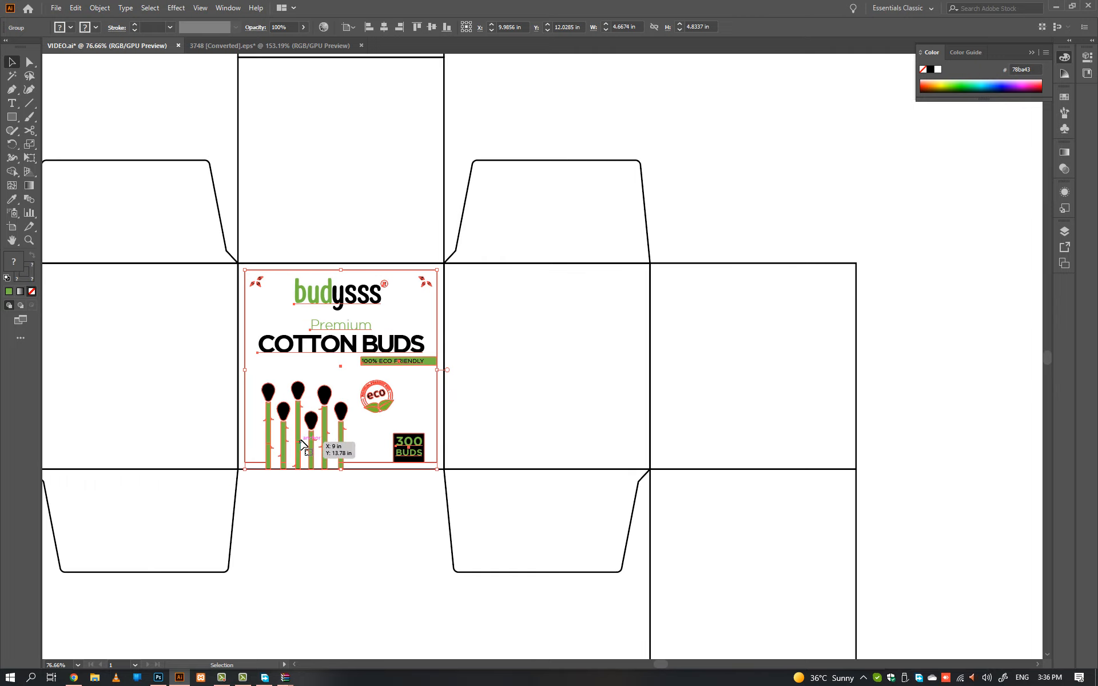
{"action": "left_click_drag", "start_coordinate": [271, 394], "coordinate": [683, 394]}
{"action": "left_click", "coordinate": [721, 244]}
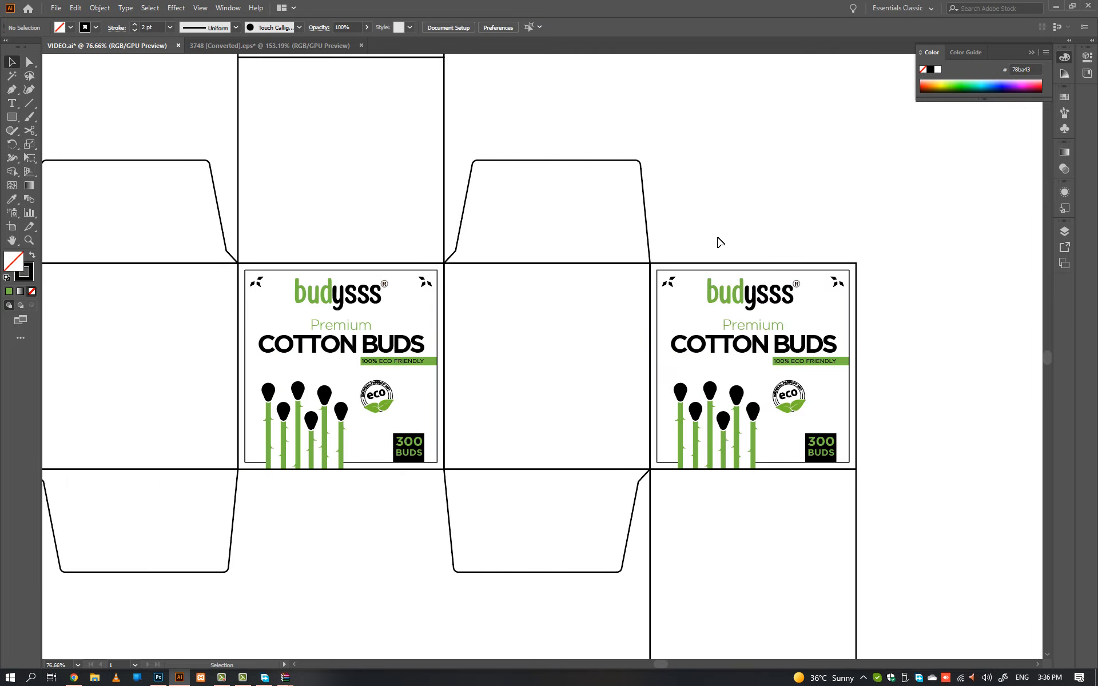
- Copy the "budysss" logo with its ® mark from the front panel and paste it onto the blank third panel
{"action": "left_click", "coordinate": [384, 285], "text": "alt"}
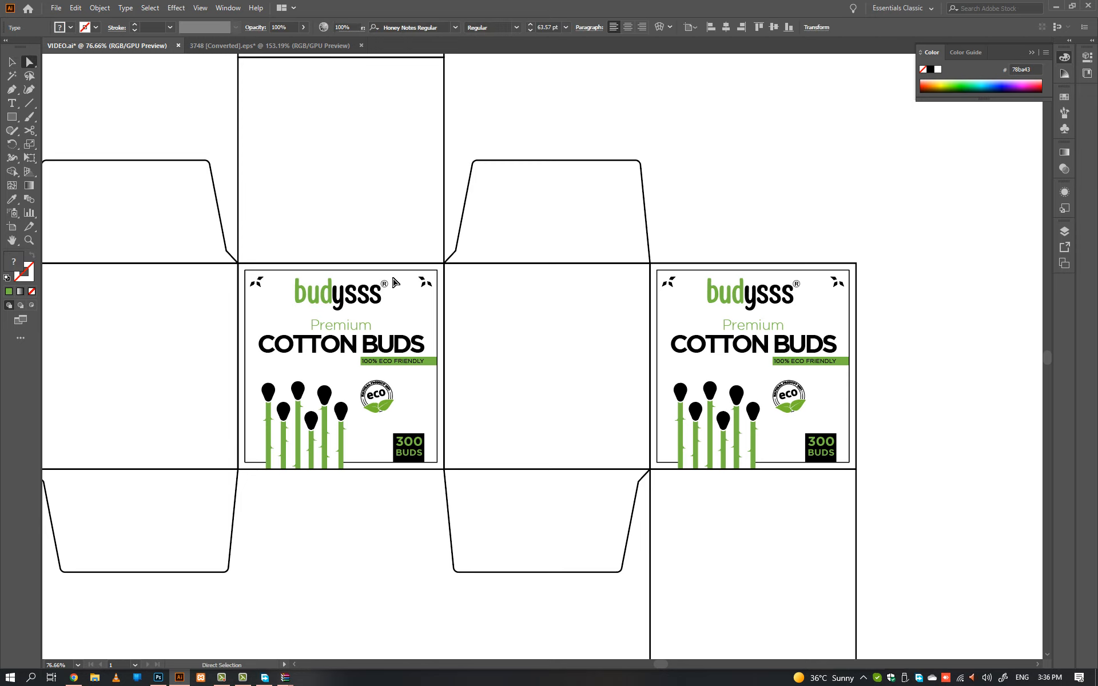
{"action": "key", "text": "ctrl+v"}
{"action": "key", "text": "v"}
{"action": "left_click_drag", "start_coordinate": [565, 363], "coordinate": [577, 369]}
{"action": "key", "text": "a"}
{"action": "left_click", "coordinate": [573, 263], "text": "alt+shift"}
{"action": "left_click", "coordinate": [655, 229]}
- Center the pasted logo vertically and horizontally on the third panel and enlarge it slightly
{"action": "left_click", "coordinate": [566, 364]}
{"action": "left_click", "coordinate": [658, 324], "text": "shift"}
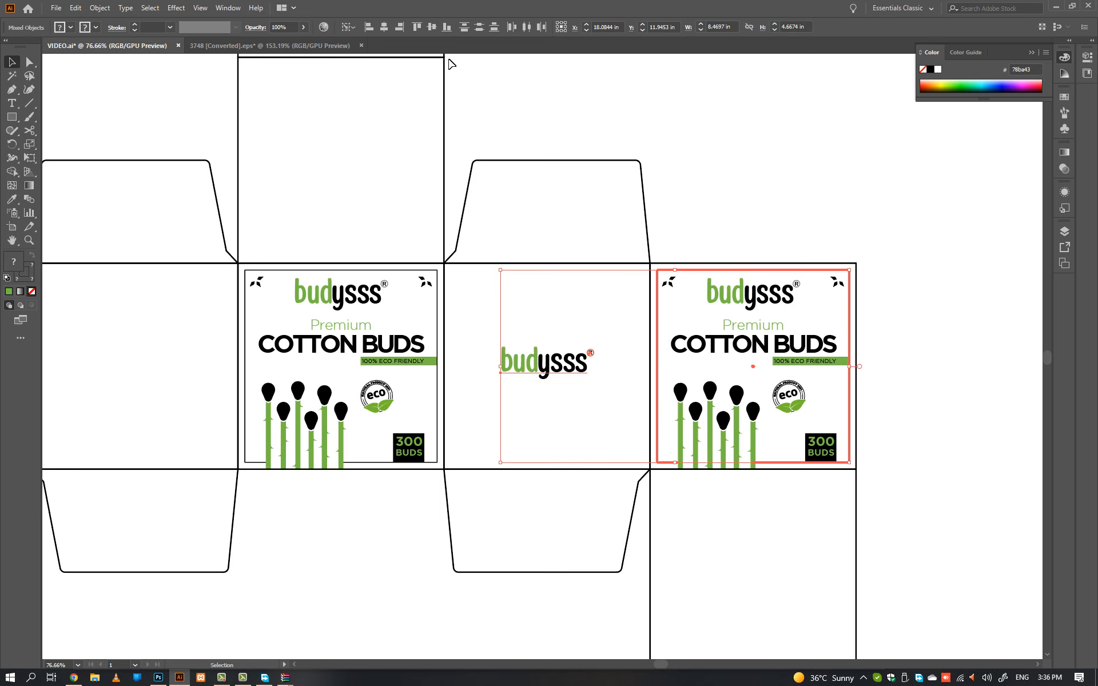
{"action": "left_click", "coordinate": [432, 27]}
{"action": "left_click", "coordinate": [564, 118]}
{"action": "left_click", "coordinate": [564, 369]}
{"action": "key", "text": "a"}
{"action": "left_click_drag", "start_coordinate": [654, 132], "coordinate": [598, 190]}
{"action": "key", "text": "v"}
{"action": "left_click", "coordinate": [591, 160]}
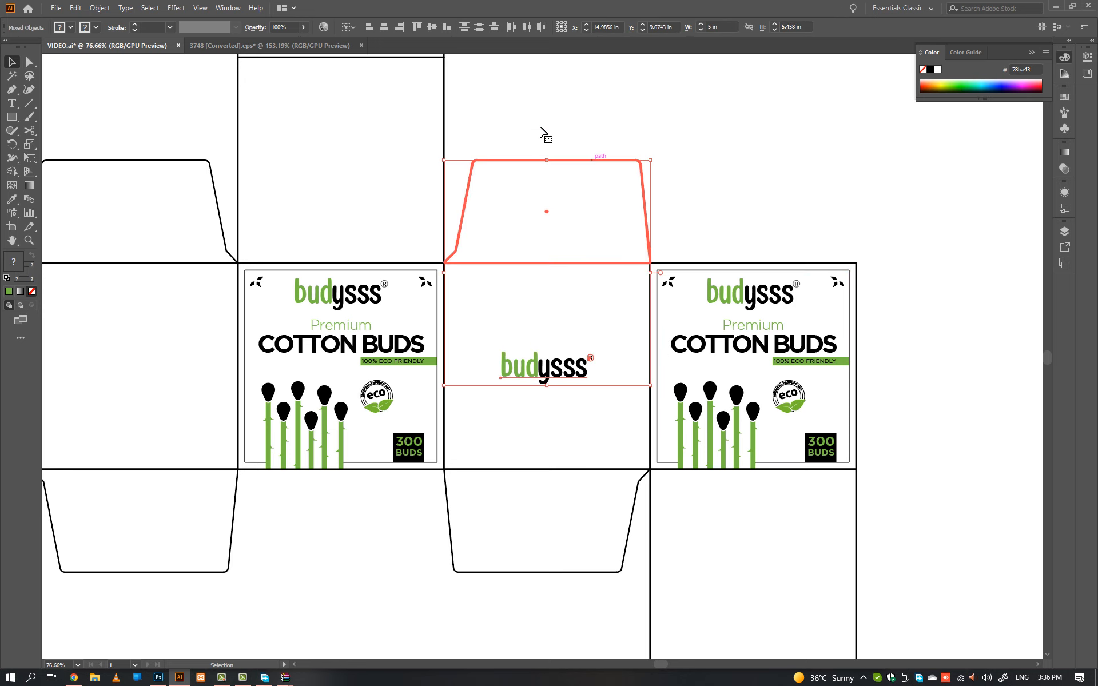
{"action": "left_click", "coordinate": [590, 400]}
{"action": "left_click_drag", "start_coordinate": [594, 348], "coordinate": [604, 343]}
- Draw a 5 × 0.8 in rectangle along the third panel's bottom edge and fill it with the stems' green
{"action": "key", "text": "a"}
{"action": "left_click", "coordinate": [515, 408]}
{"action": "left_click_drag", "start_coordinate": [501, 429], "coordinate": [542, 429]}
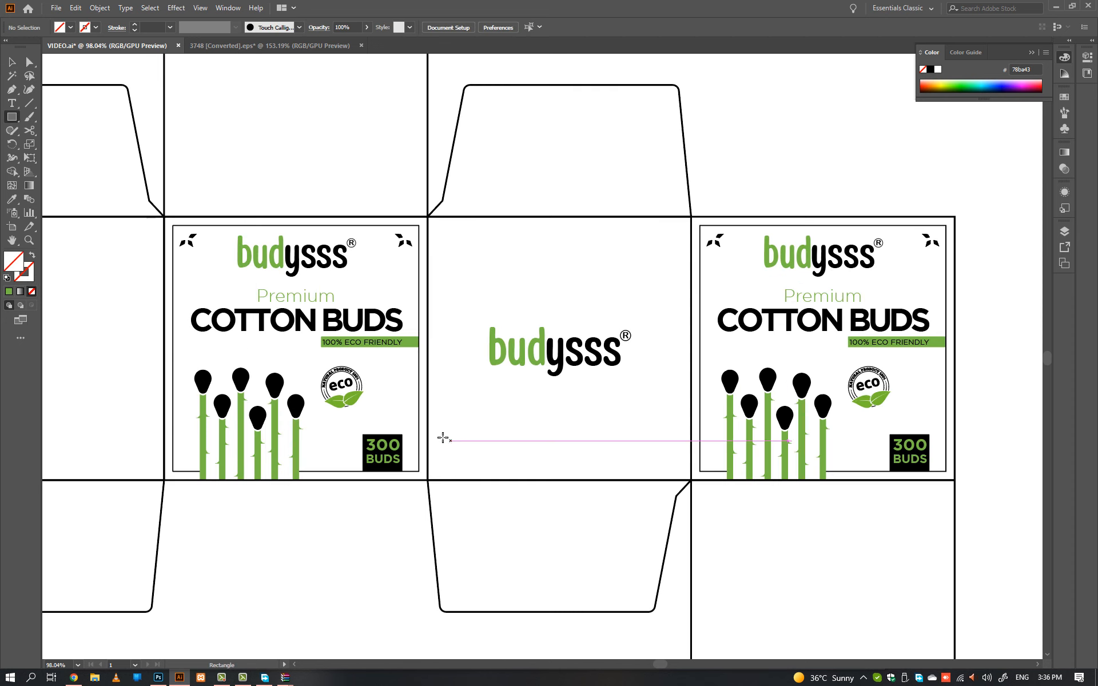
{"action": "left_click_drag", "start_coordinate": [580, 468], "coordinate": [691, 481]}
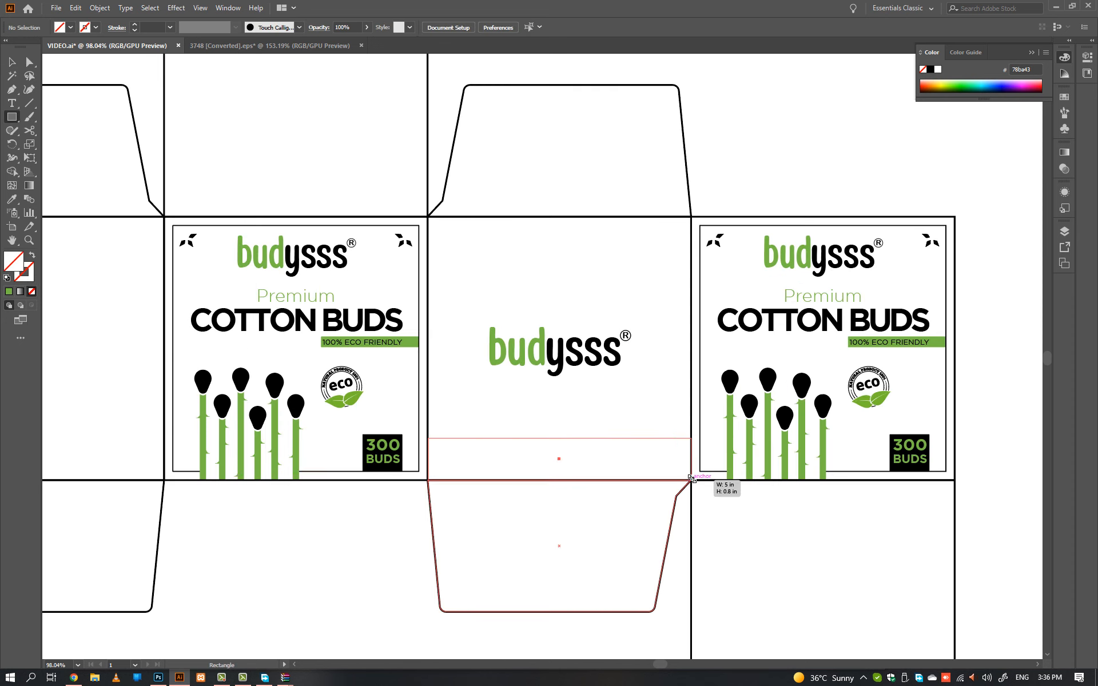
{"action": "key", "text": "i"}
{"action": "left_click", "coordinate": [731, 435]}
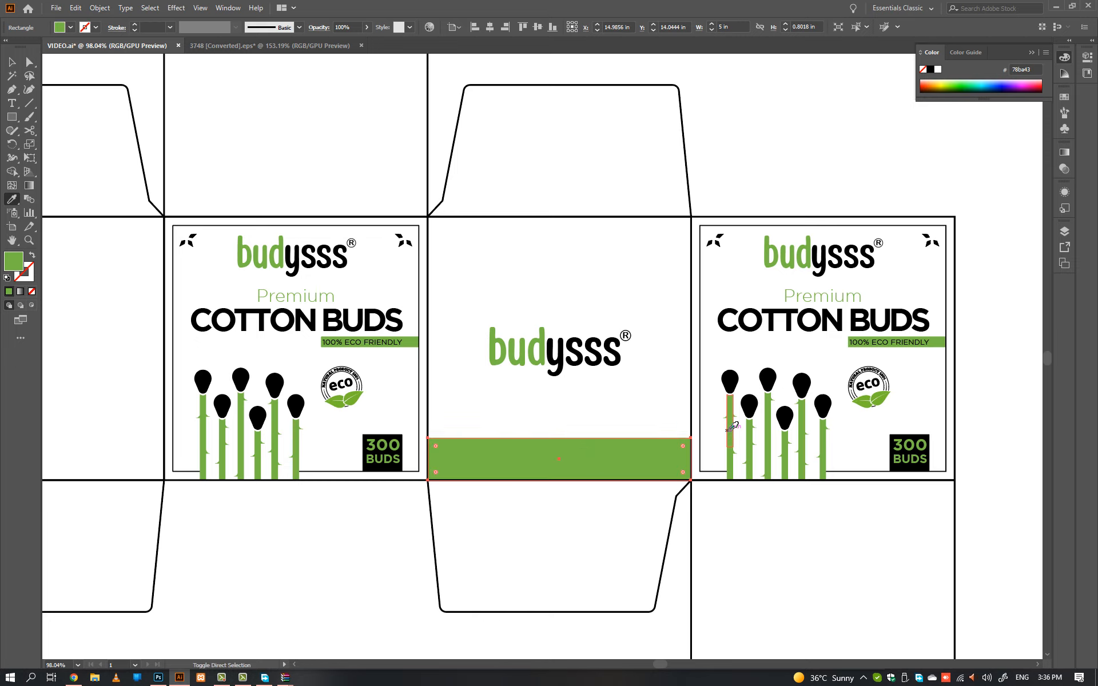
- Duplicate the third panel's logo and green bar onto the first panel, in the same position within the panel
{"action": "key", "text": "v"}
{"action": "left_click", "coordinate": [505, 358], "text": "shift"}
{"action": "left_click_drag", "start_coordinate": [544, 362], "coordinate": [317, 389]}
- Paste a copy of the logo and green bar onto the top closure panel, rotated 180° with the bar at the tuck fold
{"action": "key", "text": "ctrl+c"}
{"action": "left_click_drag", "start_coordinate": [549, 290], "coordinate": [393, 561]}
{"action": "key", "text": "ctrl+v"}
{"action": "key", "text": "r"}
{"action": "left_click_drag", "start_coordinate": [659, 276], "coordinate": [346, 436]}
{"action": "key", "text": "v"}
{"action": "left_click_drag", "start_coordinate": [610, 293], "coordinate": [503, 261]}
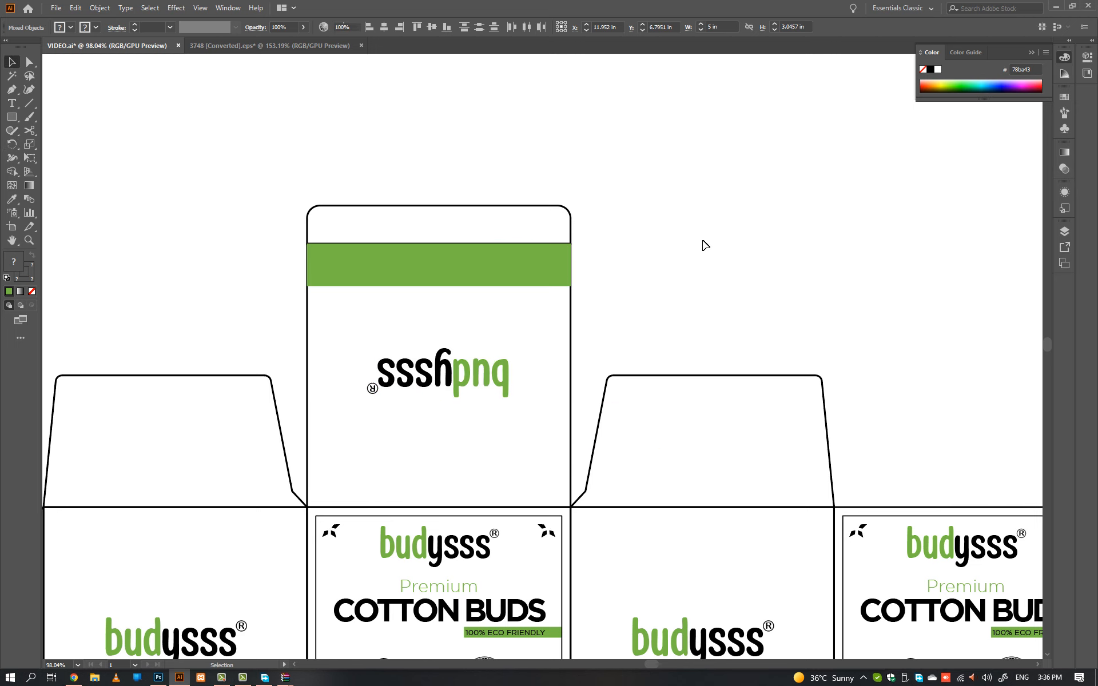
- Copy the front panel's eco label onto the flap above the third panel and tilt it slightly more
{"action": "scroll", "coordinate": [625, 303], "scroll_direction": "down", "scroll_amount": 2}
{"action": "left_click", "coordinate": [665, 275]}
{"action": "left_click_drag", "start_coordinate": [740, 282], "coordinate": [675, 193]}
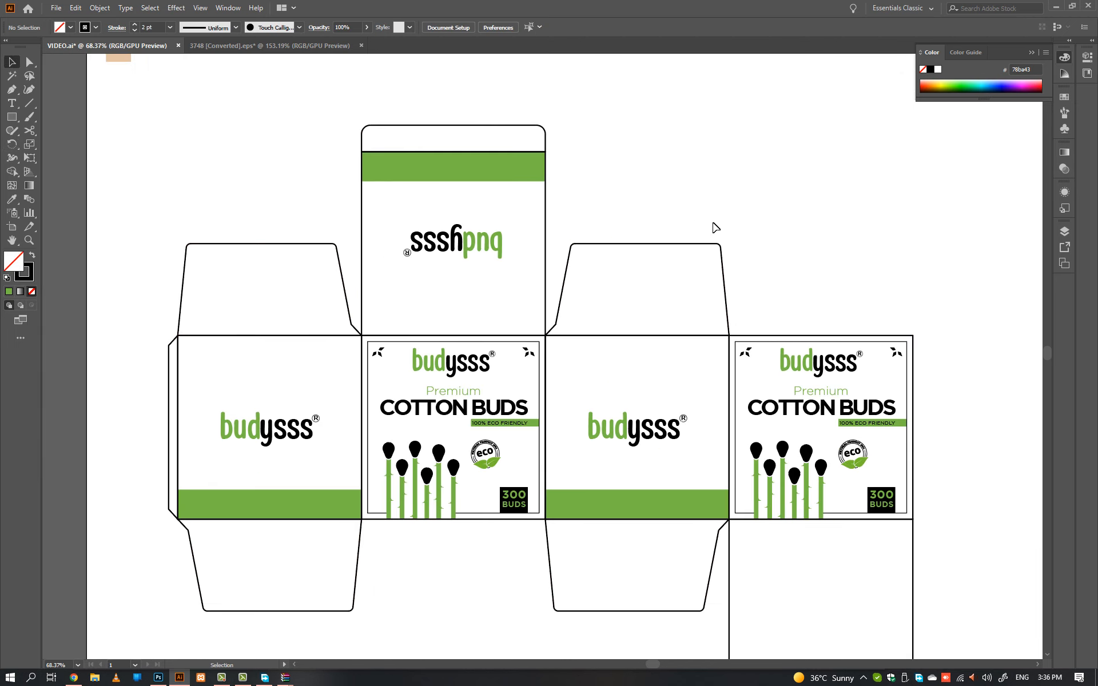
{"action": "left_click_drag", "start_coordinate": [740, 257], "coordinate": [693, 224]}
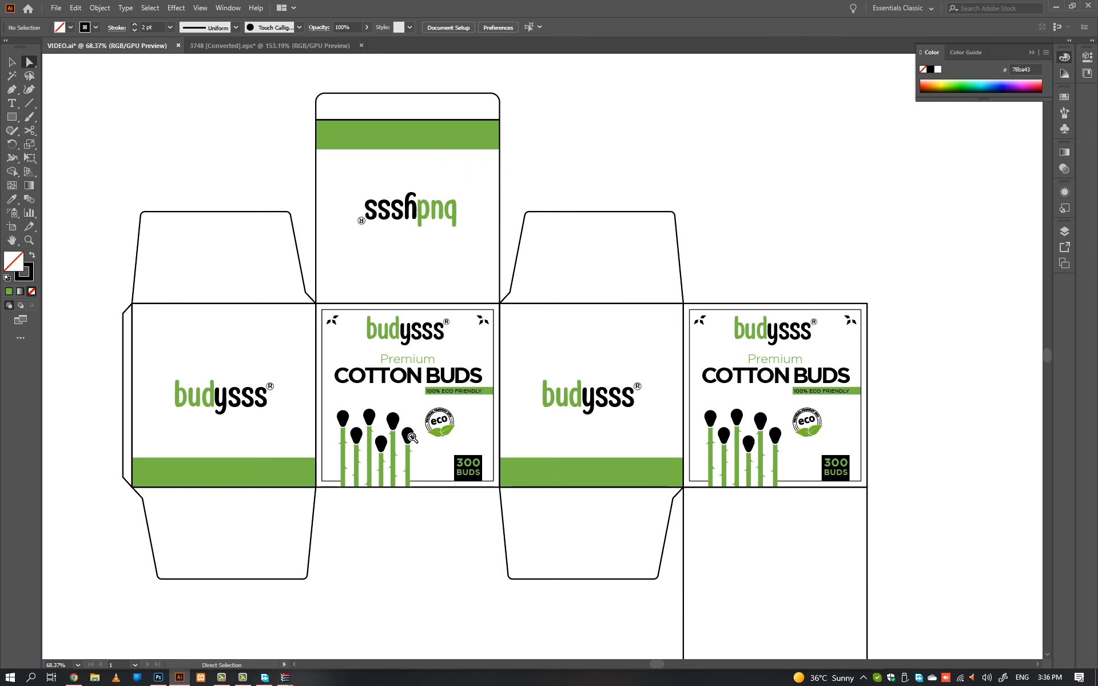
{"action": "left_click_drag", "start_coordinate": [430, 415], "coordinate": [458, 438]}
{"action": "key", "text": "v"}
{"action": "double_click", "coordinate": [455, 438]}
{"action": "left_click", "coordinate": [456, 439]}
{"action": "key", "text": "Escape"}
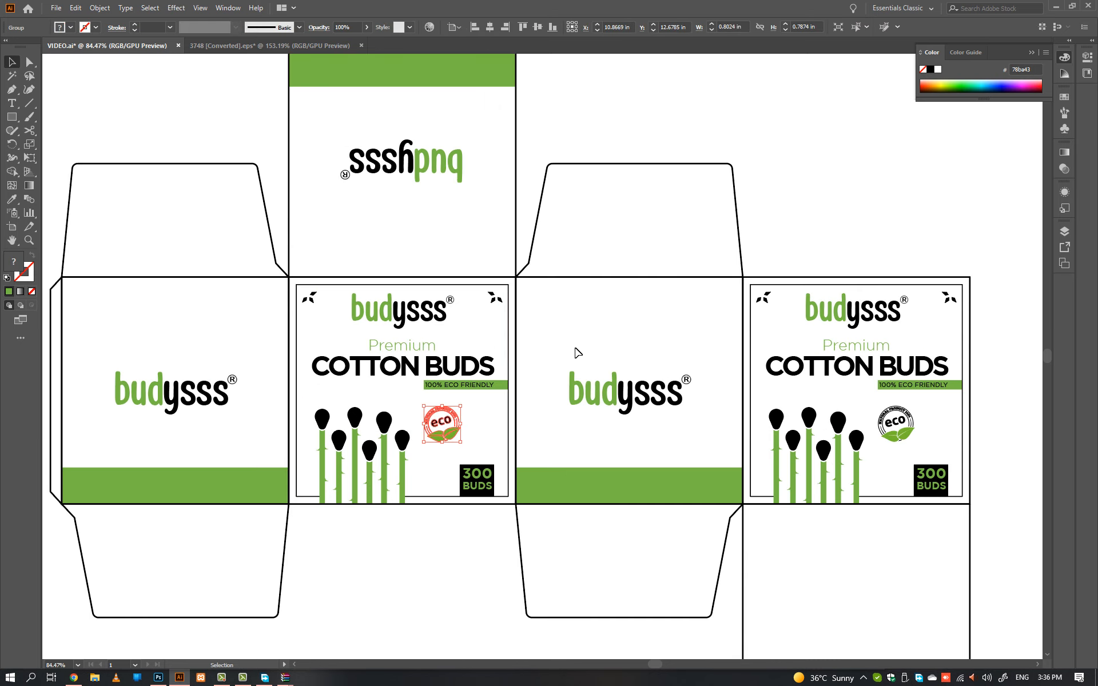
{"action": "left_click_drag", "start_coordinate": [661, 224], "coordinate": [672, 266]}
{"action": "key", "text": "ctrl+v"}
{"action": "left_click_drag", "start_coordinate": [569, 370], "coordinate": [613, 312]}
{"action": "key", "text": "r"}
{"action": "left_click", "coordinate": [635, 307], "text": "ctrl"}
- Duplicate the eco label onto the flap below the third panel and rotate the copy upside down
{"action": "left_click_drag", "start_coordinate": [614, 312], "coordinate": [697, 502]}
{"action": "key", "text": "ctrl+0"}
{"action": "key", "text": "v"}
{"action": "key", "text": "r"}
{"action": "left_click_drag", "start_coordinate": [697, 503], "coordinate": [531, 476]}
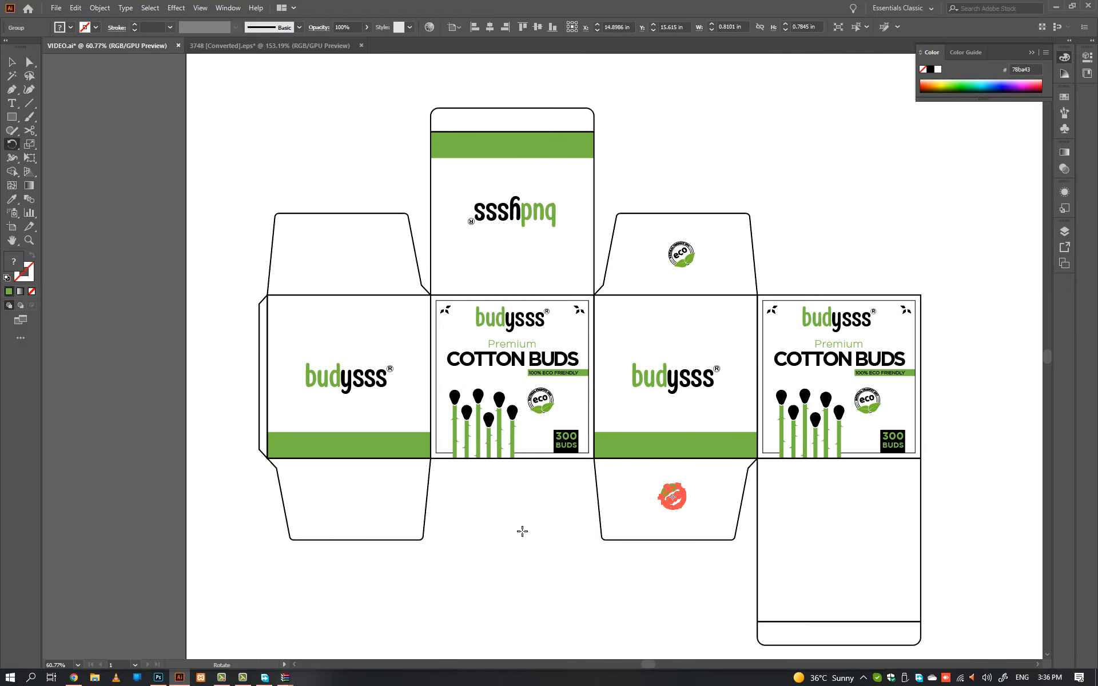
{"action": "left_click", "coordinate": [533, 531], "text": "ctrl"}
{"action": "left_click_drag", "start_coordinate": [608, 532], "coordinate": [466, 510]}
- Duplicate the top panel's logo and green bar onto the bottom closure panel, rotated upright with the bar at the tuck fold
{"action": "key", "text": "v"}
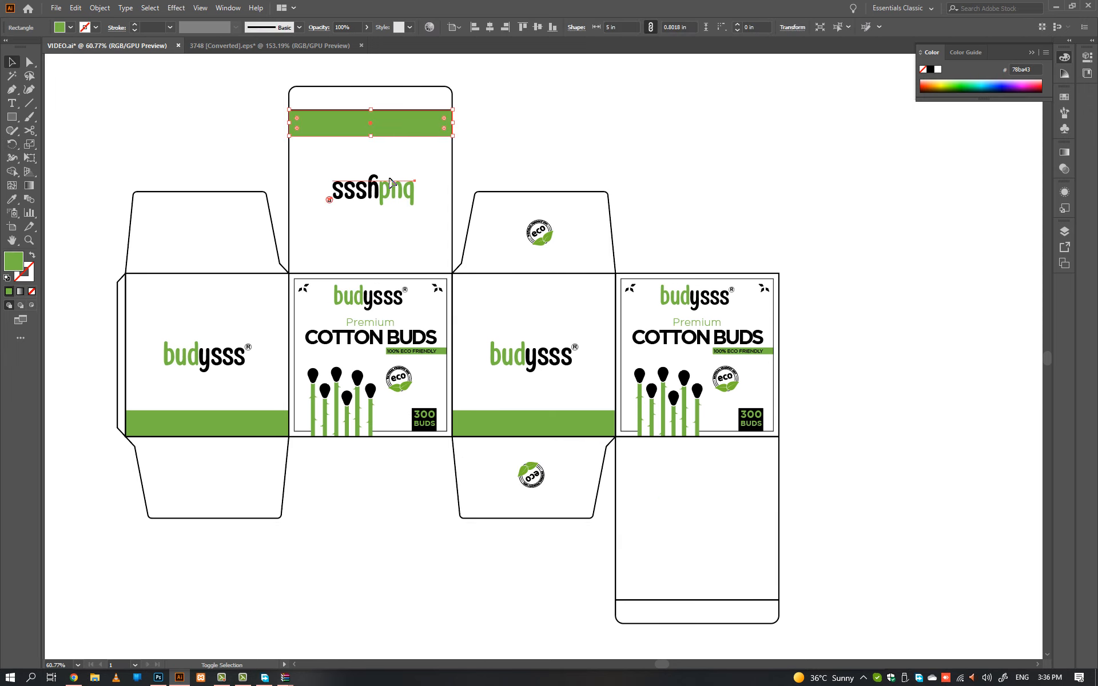
{"action": "left_click", "coordinate": [389, 183], "text": "shift"}
{"action": "left_click_drag", "start_coordinate": [344, 128], "coordinate": [681, 466]}
{"action": "key", "text": "r"}
{"action": "left_click_drag", "start_coordinate": [840, 468], "coordinate": [569, 529]}
{"action": "key", "text": "v"}
{"action": "left_click_drag", "start_coordinate": [708, 531], "coordinate": [701, 591]}
{"action": "left_click", "coordinate": [833, 538]}
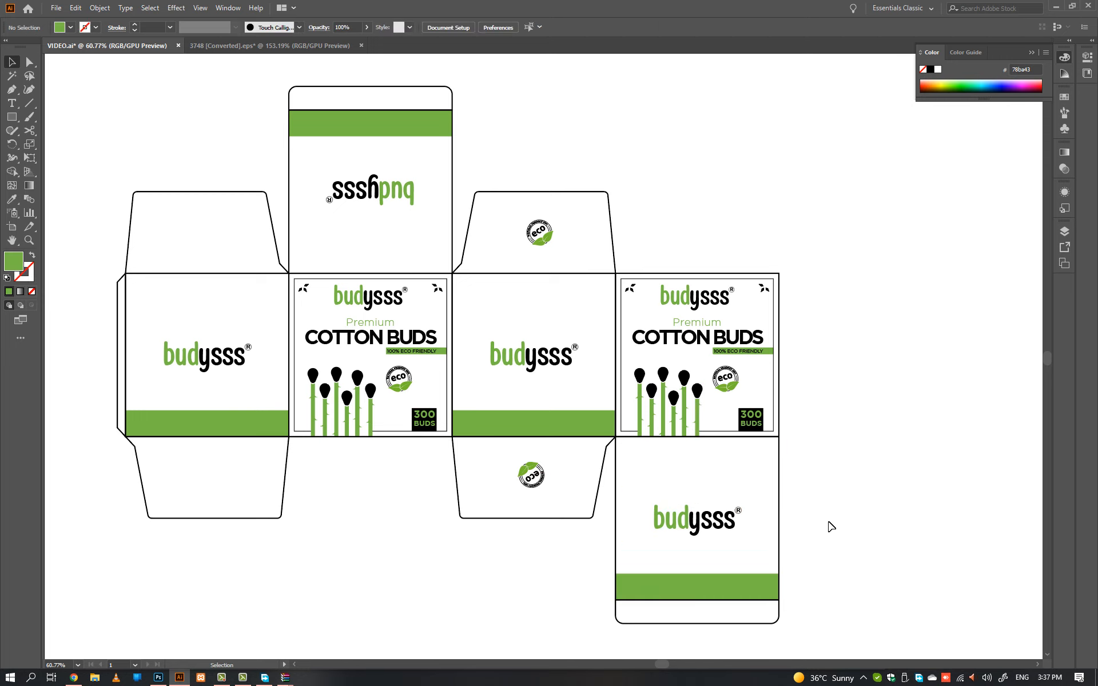
- Fill all dieline panels and flaps behind the artwork with the tan color sampled from the palette swatch
{"action": "left_click_drag", "start_coordinate": [683, 502], "coordinate": [705, 452]}
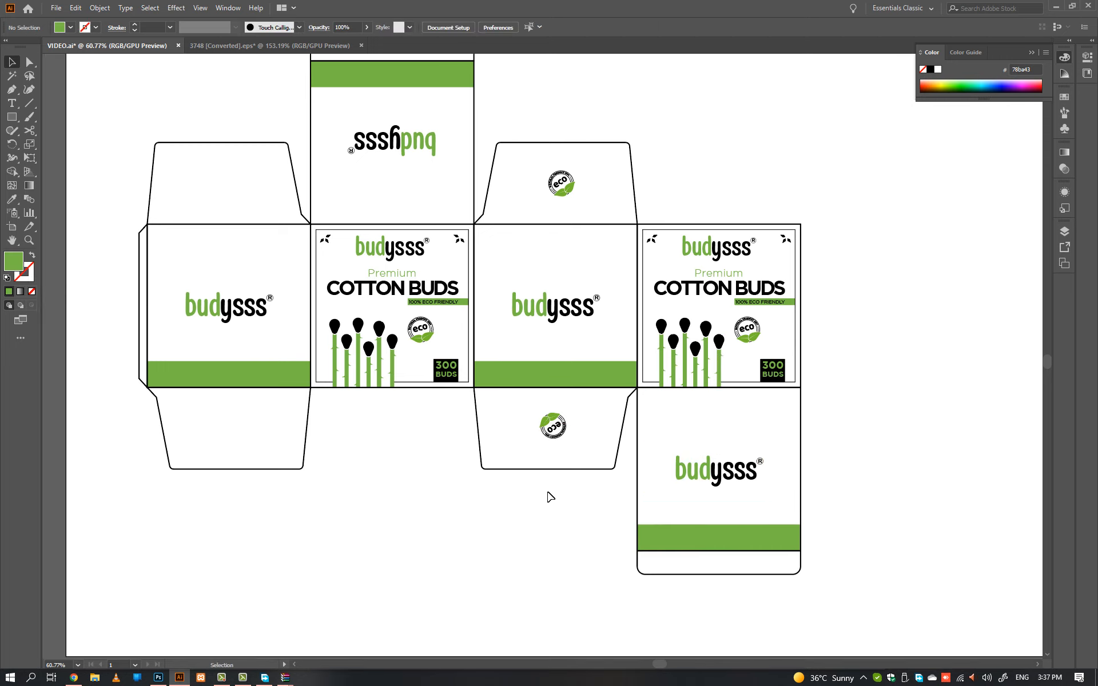
{"action": "left_click_drag", "start_coordinate": [638, 413], "coordinate": [520, 458]}
{"action": "key", "text": "ctrl+z"}
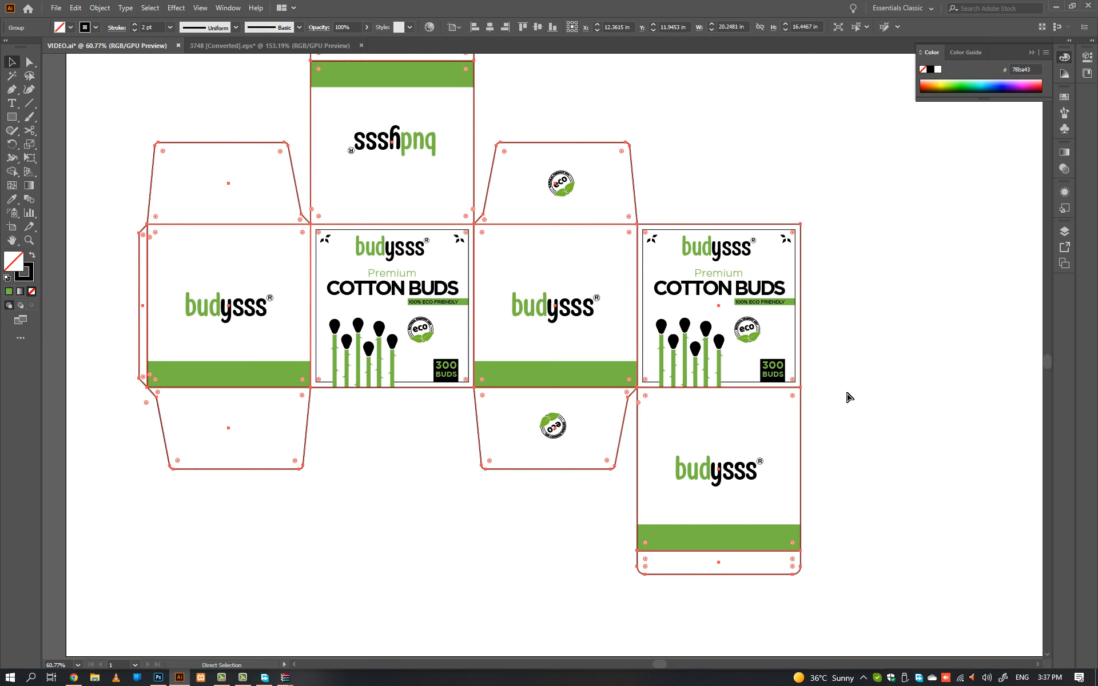
{"action": "left_click_drag", "start_coordinate": [843, 388], "coordinate": [932, 523]}
{"action": "key", "text": "i"}
{"action": "left_click", "coordinate": [184, 106]}
{"action": "key", "text": "v"}
{"action": "left_click", "coordinate": [649, 205]}
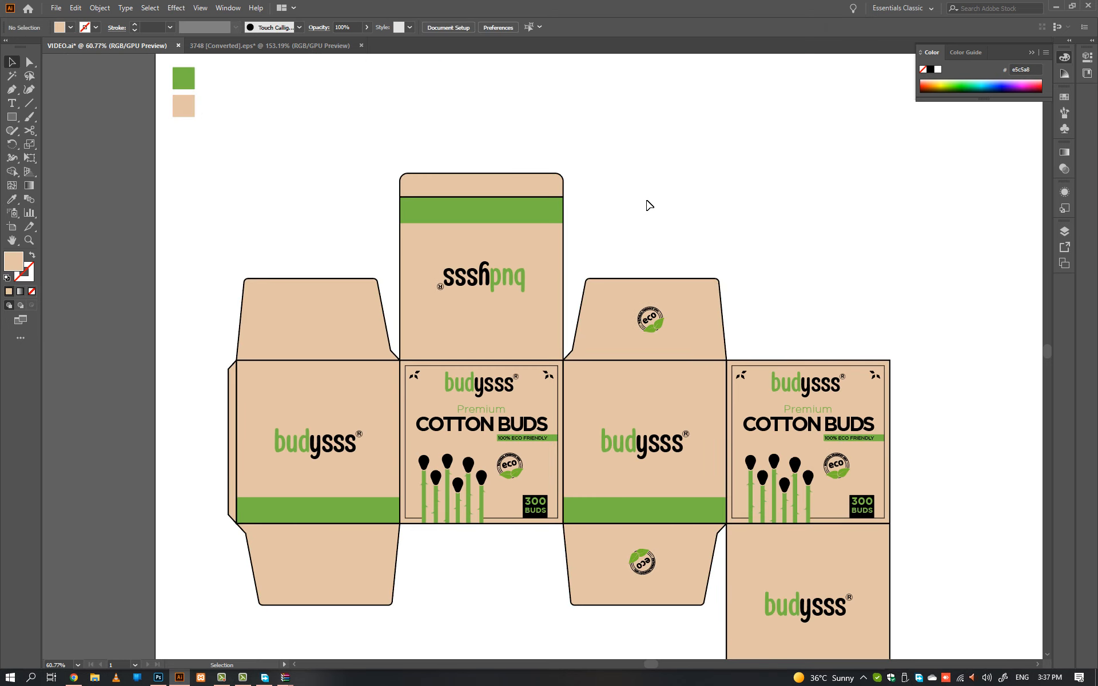
- Select and copy the front panel's artwork together with its frame and tan background
{"action": "key", "text": "ctrl+0"}
{"action": "left_click_drag", "start_coordinate": [350, 322], "coordinate": [452, 337]}
{"action": "left_click_drag", "start_coordinate": [403, 351], "coordinate": [442, 293]}
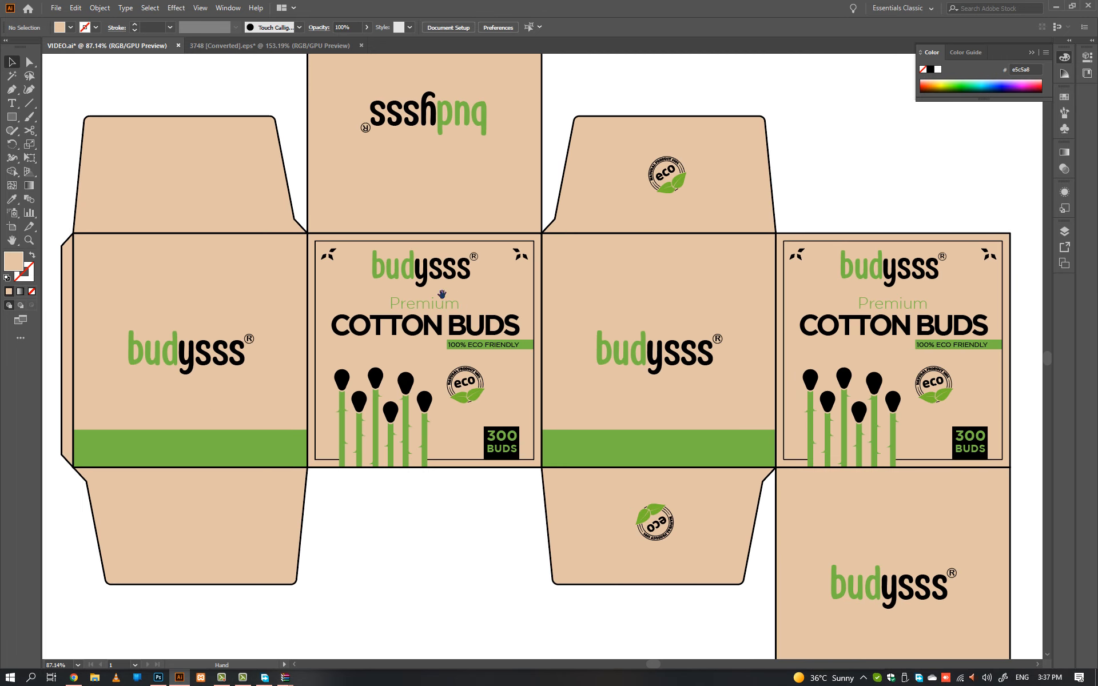
{"action": "left_click_drag", "start_coordinate": [336, 247], "coordinate": [426, 254]}
{"action": "key", "text": "a"}
{"action": "left_click", "coordinate": [305, 229]}
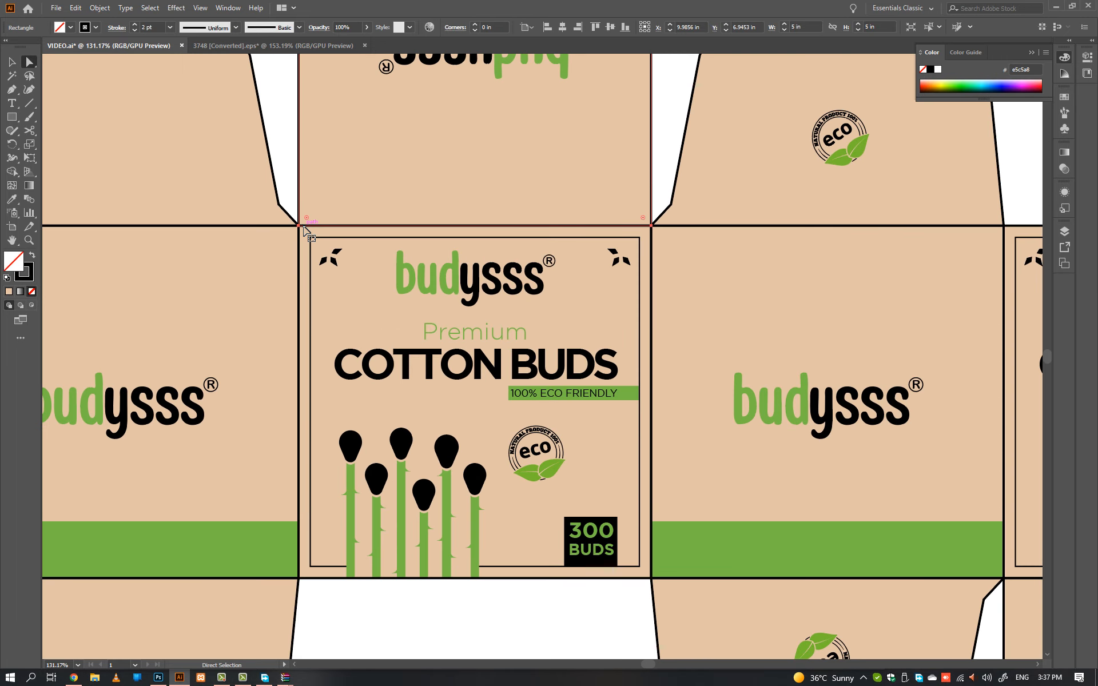
{"action": "left_click", "coordinate": [304, 227]}
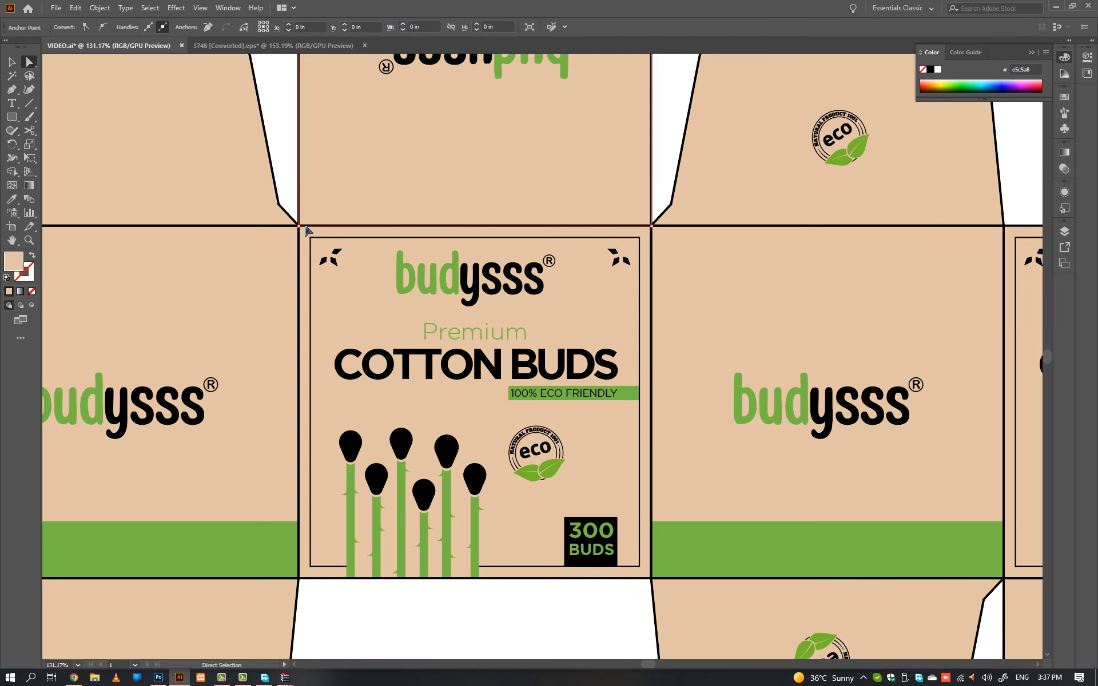
{"action": "left_click", "coordinate": [625, 607]}
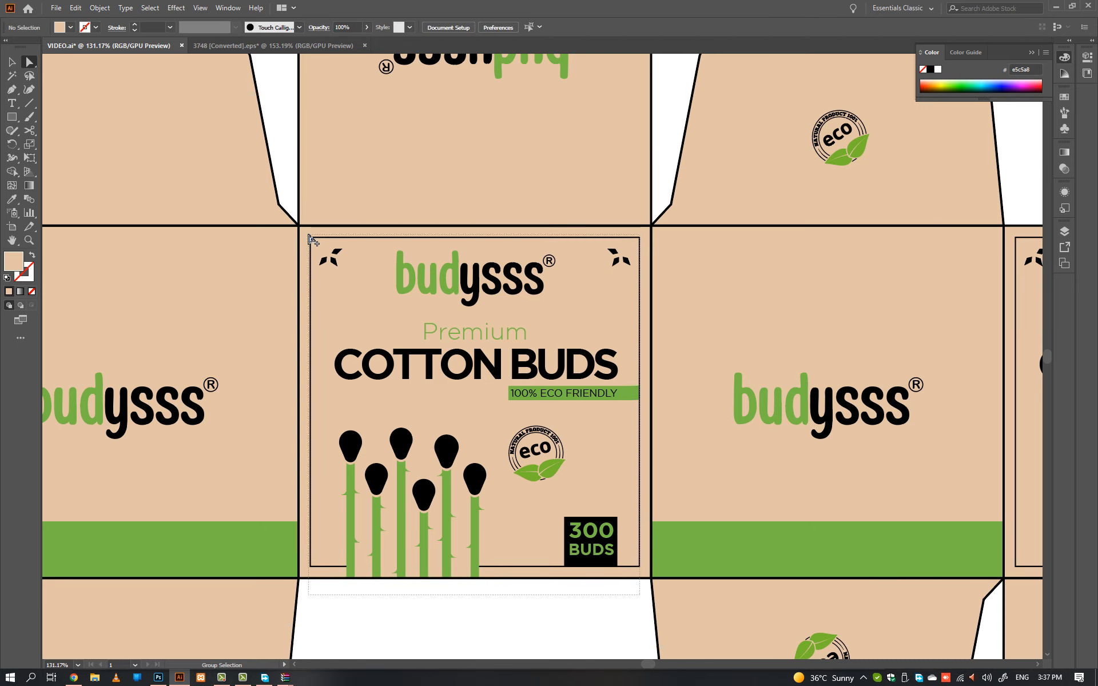
{"action": "left_click_drag", "start_coordinate": [309, 235], "coordinate": [309, 236]}
{"action": "left_click", "coordinate": [461, 644]}
- Paste the copied front panel in the empty area below the dieline, select all its parts and cut them to the clipboard
{"action": "scroll", "coordinate": [514, 343], "scroll_direction": "down", "scroll_amount": 10}
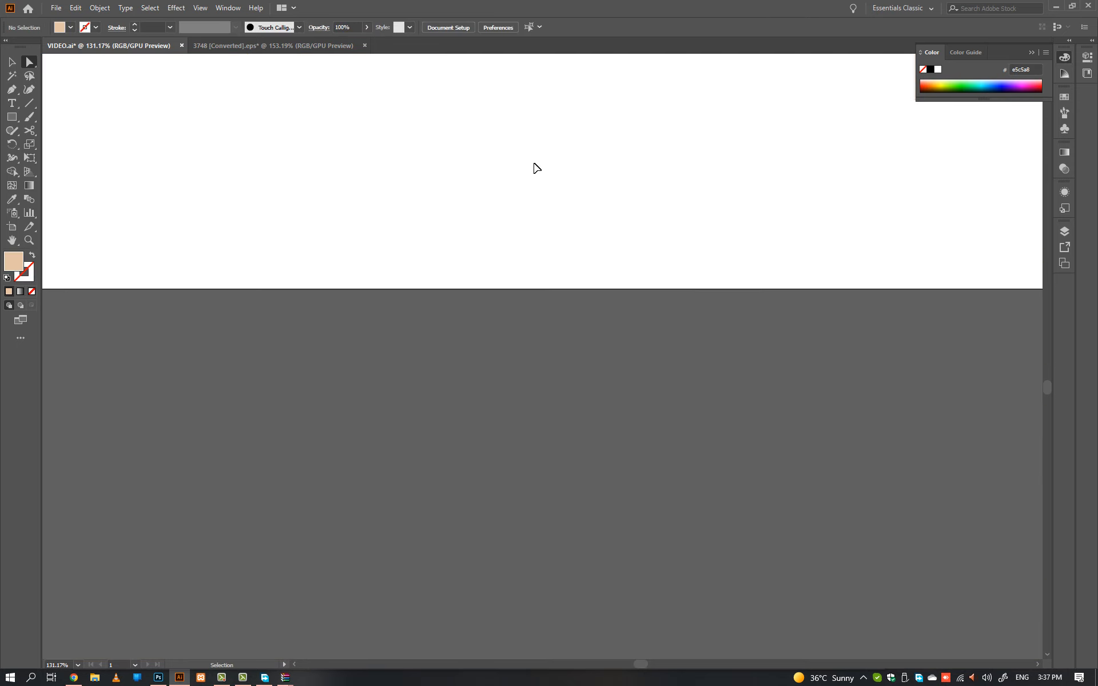
{"action": "key", "text": "ctrl+v"}
{"action": "left_click", "coordinate": [716, 174]}
{"action": "left_click_drag", "start_coordinate": [323, 540], "coordinate": [303, 533]}
{"action": "key", "text": "ctrl+x"}
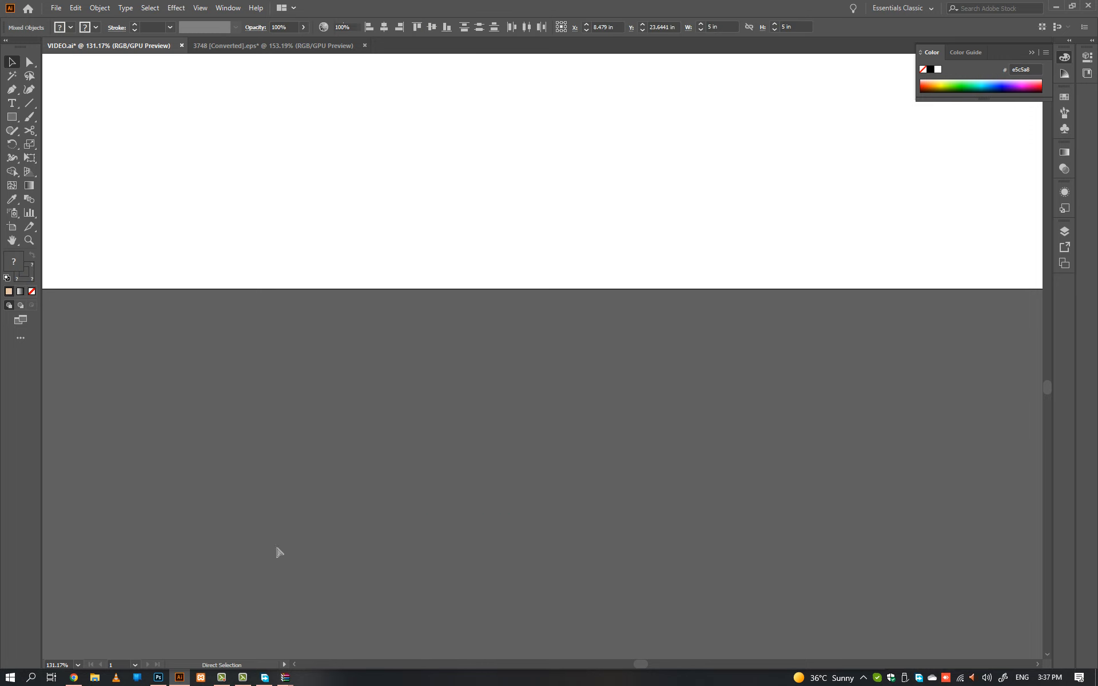
- Switch to Photoshop, paste the artwork as pixels into Front side2.psb, scale it to fill the canvas, save, and check the MOCK.psd front
{"action": "left_click", "coordinate": [158, 678]}
{"action": "key", "text": "ctrl+v"}
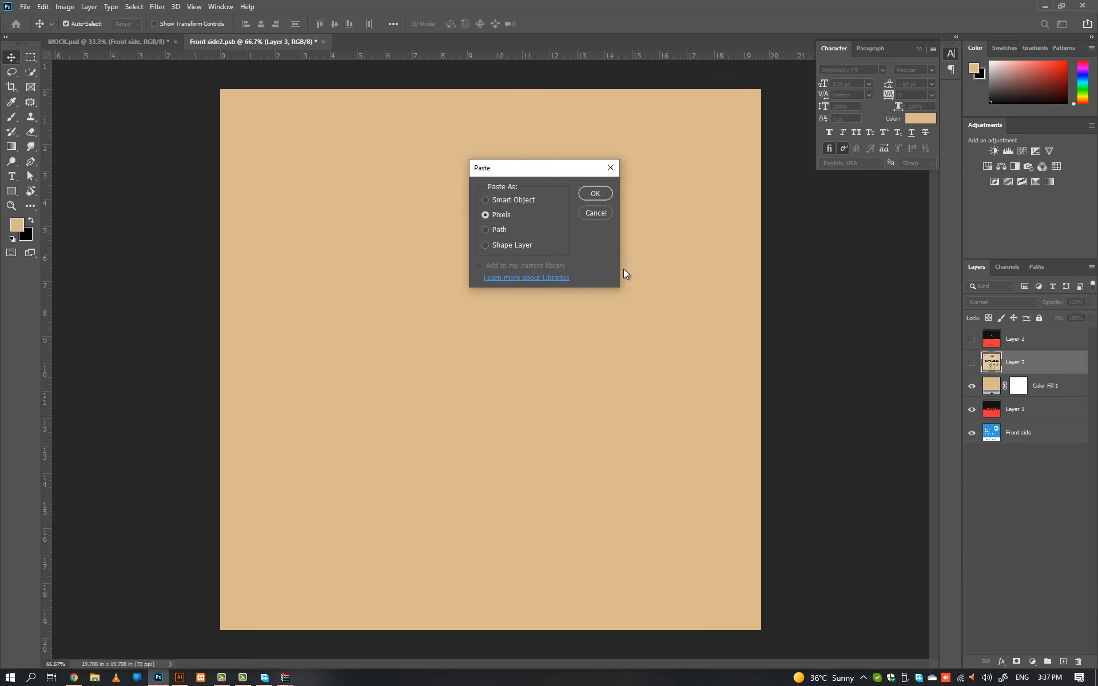
{"action": "left_click", "coordinate": [592, 193]}
{"action": "left_click_drag", "start_coordinate": [559, 289], "coordinate": [761, 91]}
{"action": "key", "text": "Return"}
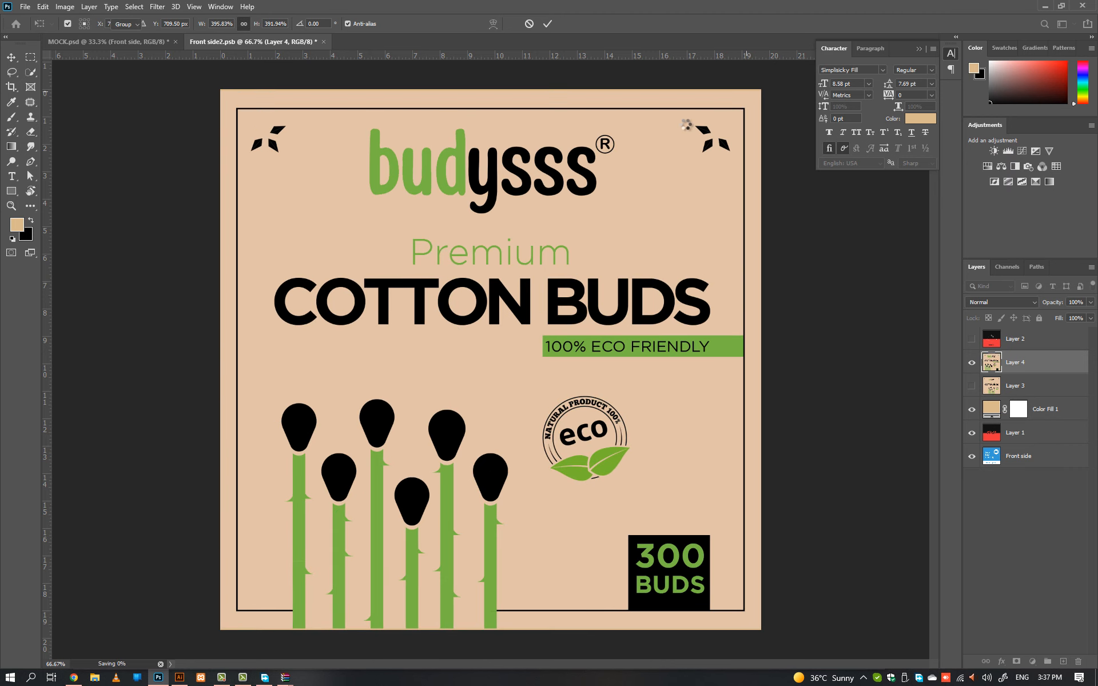
{"action": "left_click", "coordinate": [143, 42]}
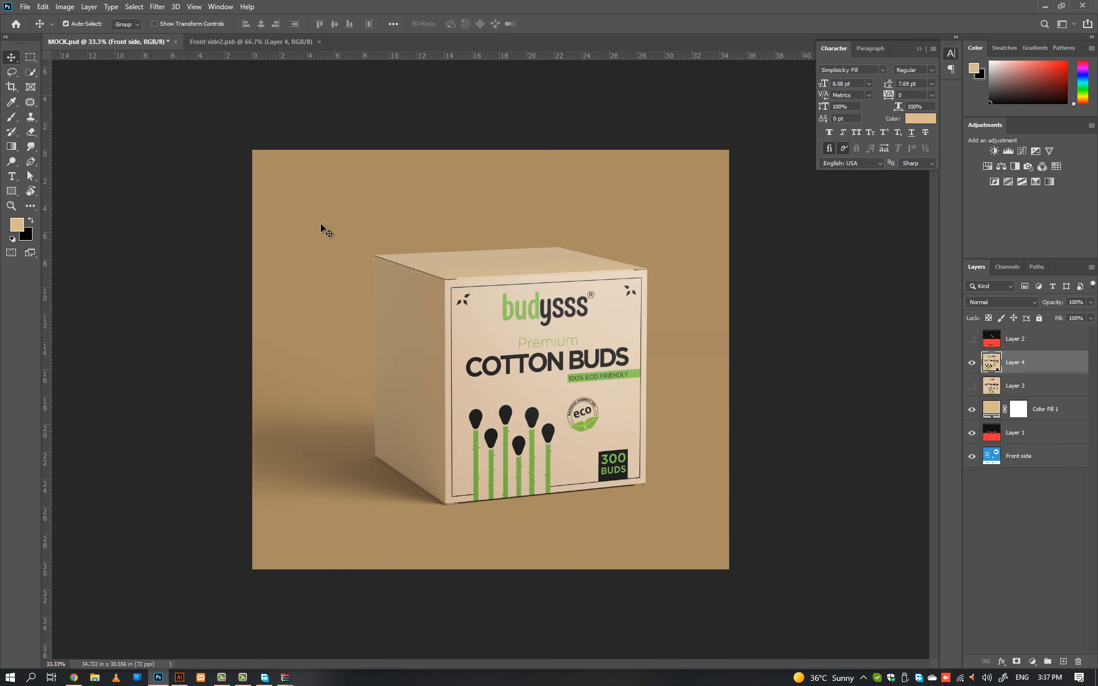
{"action": "left_click", "coordinate": [611, 413]}
{"action": "left_click_drag", "start_coordinate": [421, 359], "coordinate": [422, 357]}
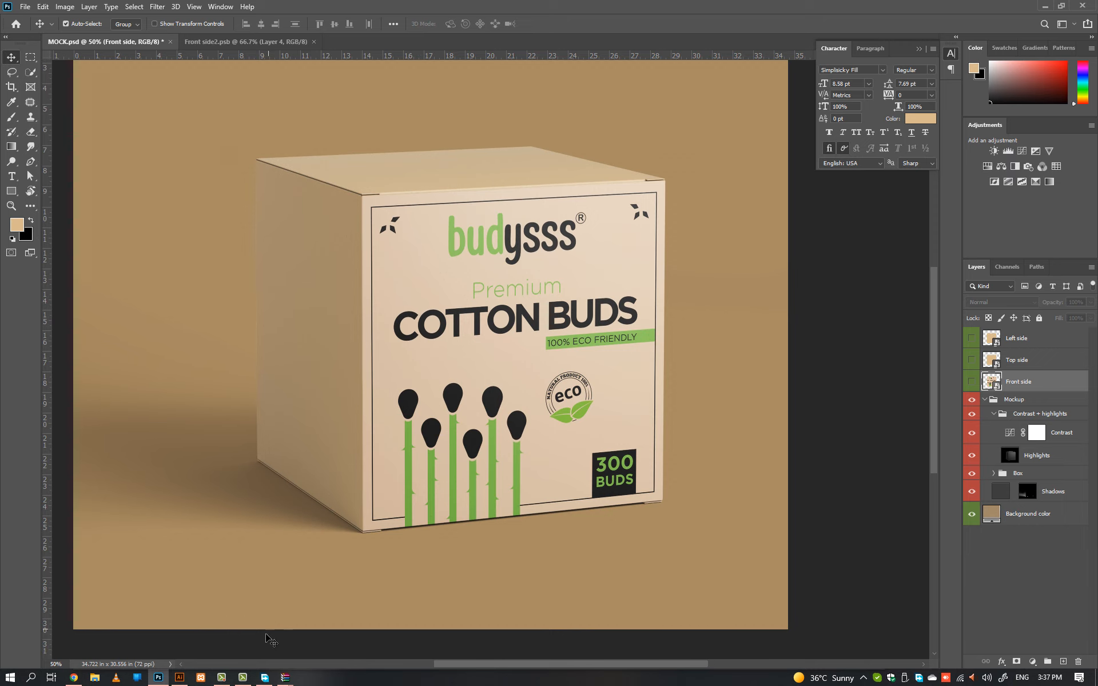
- Switch back to Illustrator and capture a screen snip of the first panel with its logo and green bar
{"action": "left_click", "coordinate": [179, 678]}
{"action": "scroll", "coordinate": [356, 495], "scroll_direction": "up", "scroll_amount": 10}
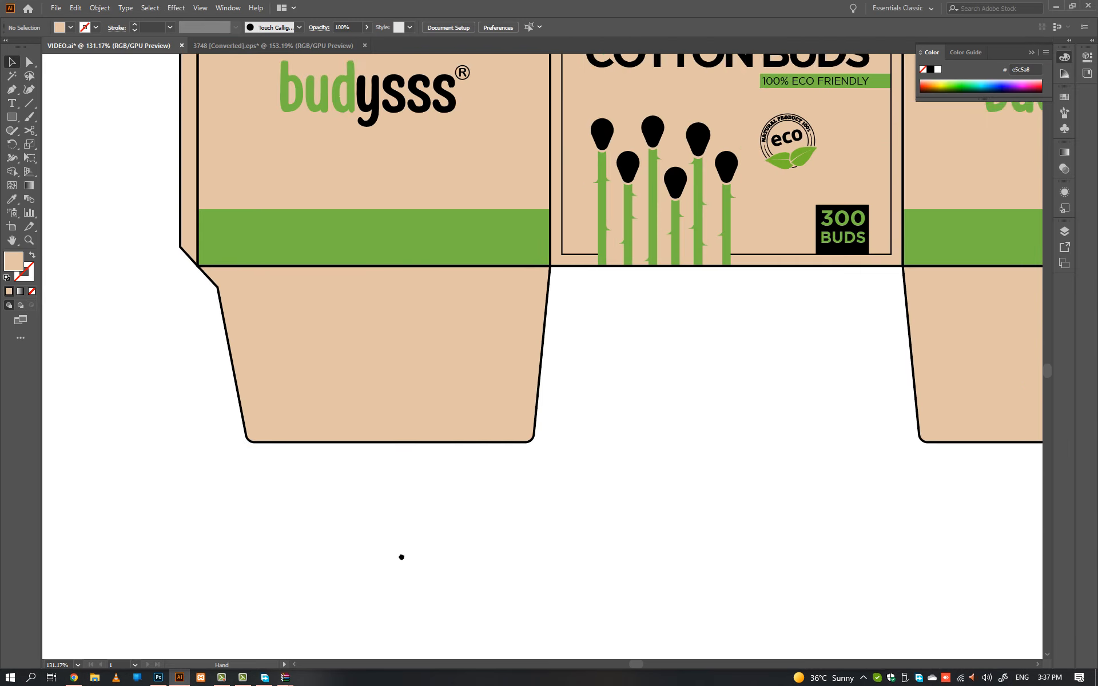
{"action": "scroll", "coordinate": [540, 434], "scroll_direction": "up", "scroll_amount": 5}
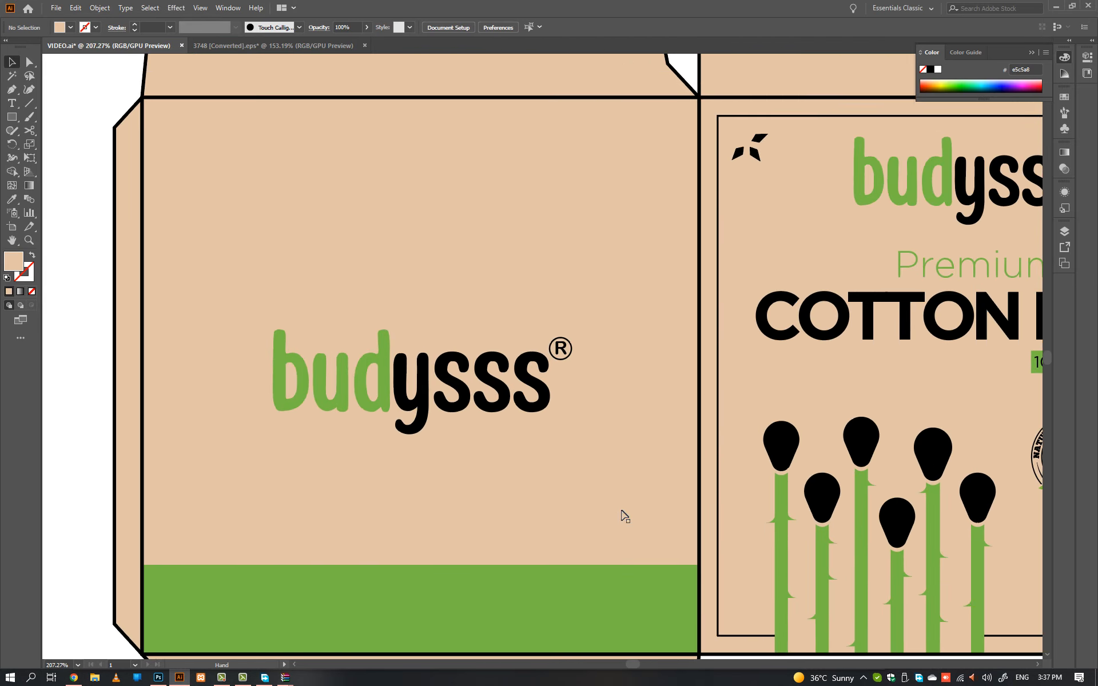
{"action": "key", "text": "super+shift+s"}
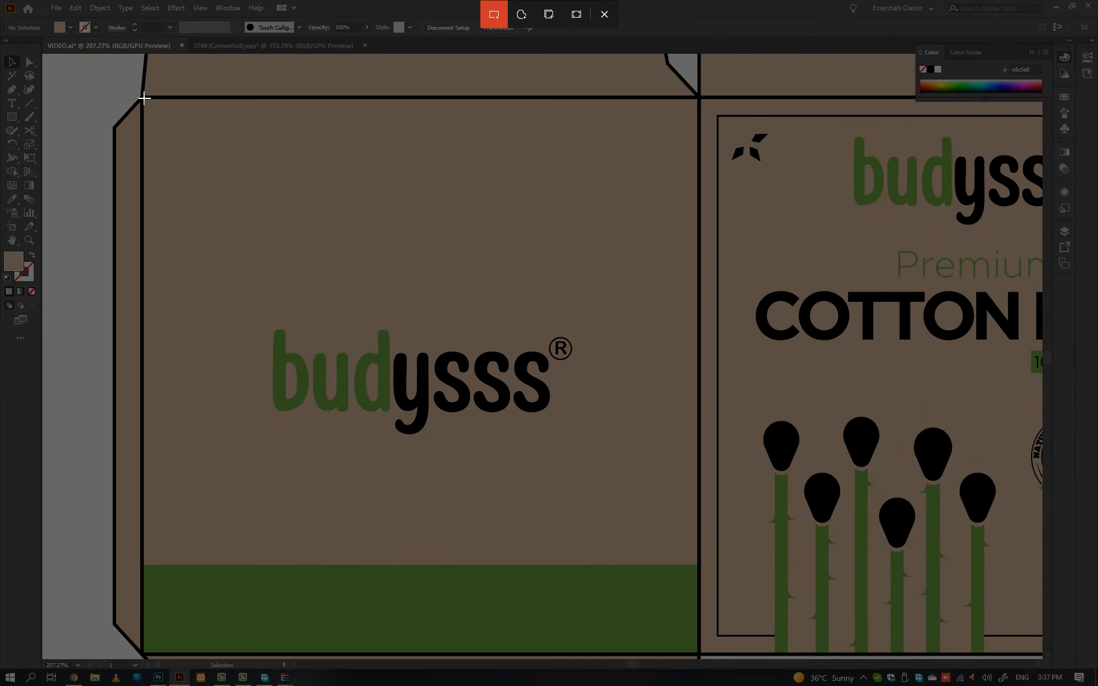
{"action": "mouse_move", "coordinate": [143, 99]}
{"action": "left_mouse_down"}
{"action": "mouse_move", "coordinate": [478, 496]}
{"action": "mouse_move", "coordinate": [699, 652]}
{"action": "left_mouse_up"}
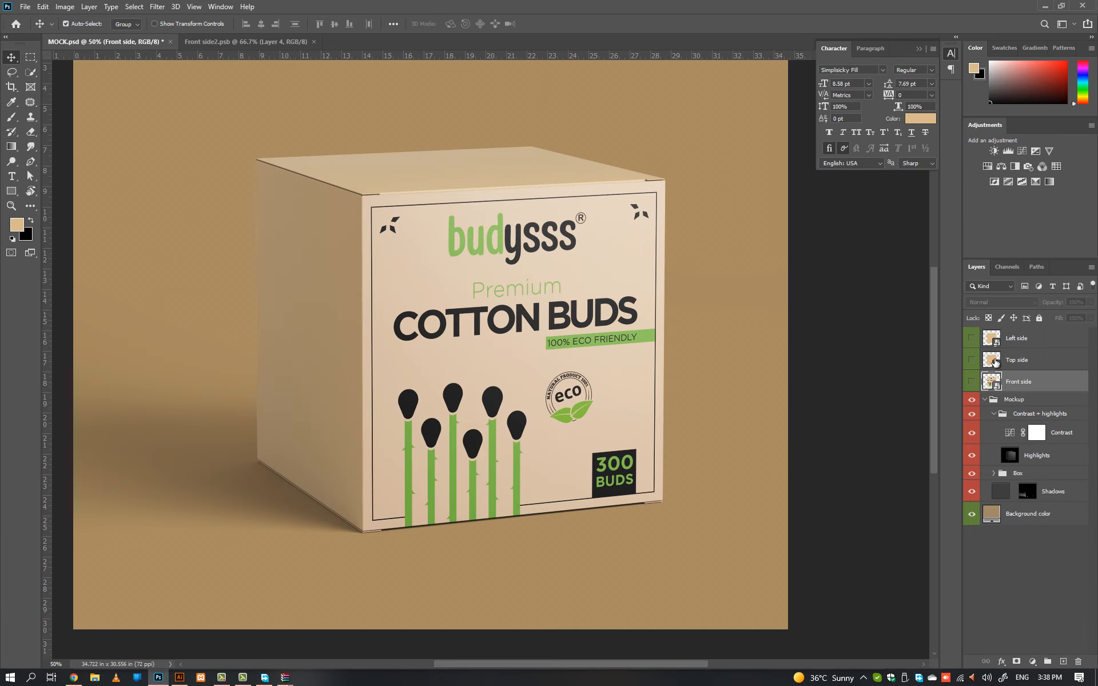
- Paste the captured panel into the mockup's Top side smart object, scale it to fill the canvas, save, and return to MOCK.psd
{"action": "double_click", "coordinate": [996, 359]}
{"action": "key", "text": "ctrl+v"}
{"action": "key", "text": "ctrl+t"}
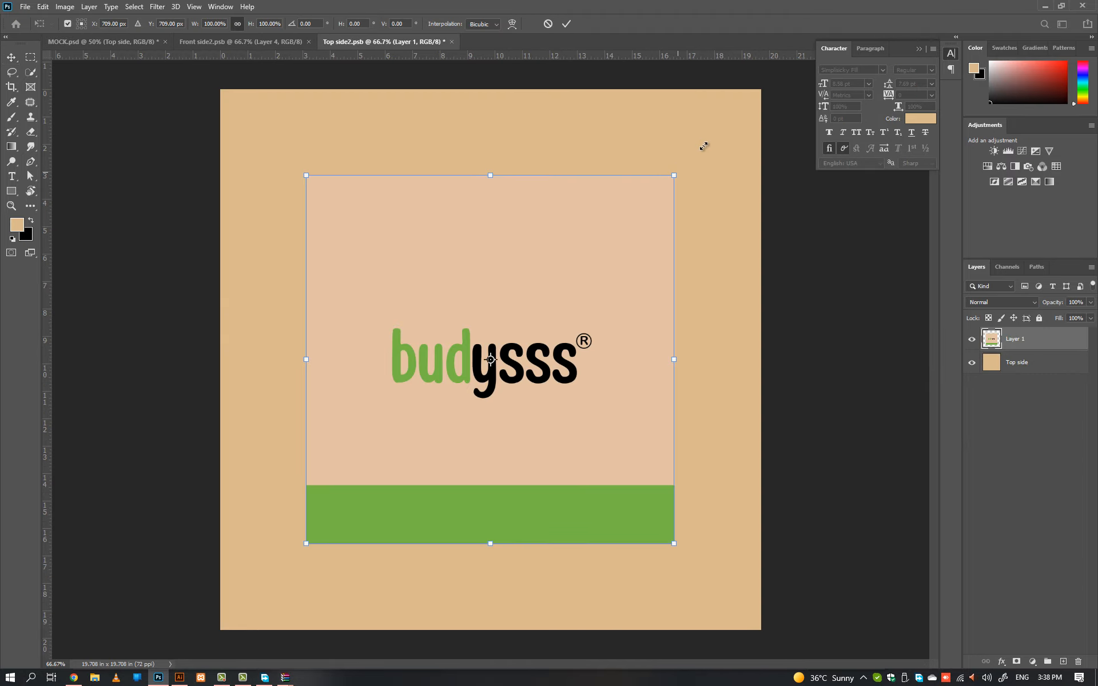
{"action": "left_click_drag", "start_coordinate": [704, 147], "coordinate": [762, 88]}
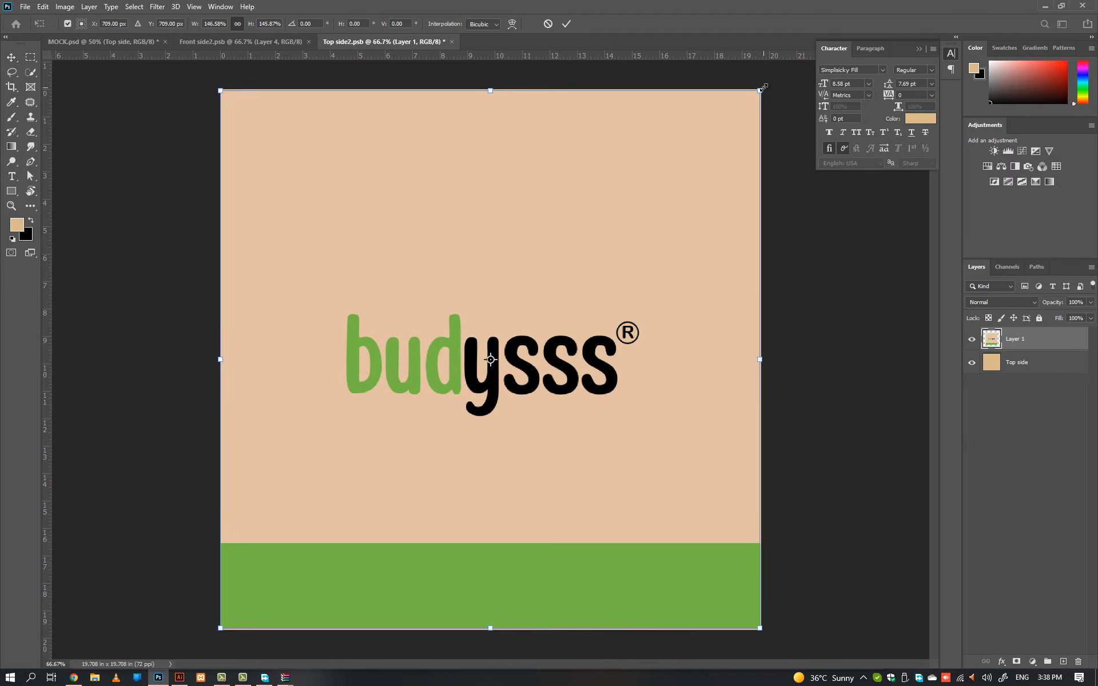
{"action": "key", "text": "Return"}
{"action": "key", "text": "Tab"}
{"action": "key", "text": "Tab"}
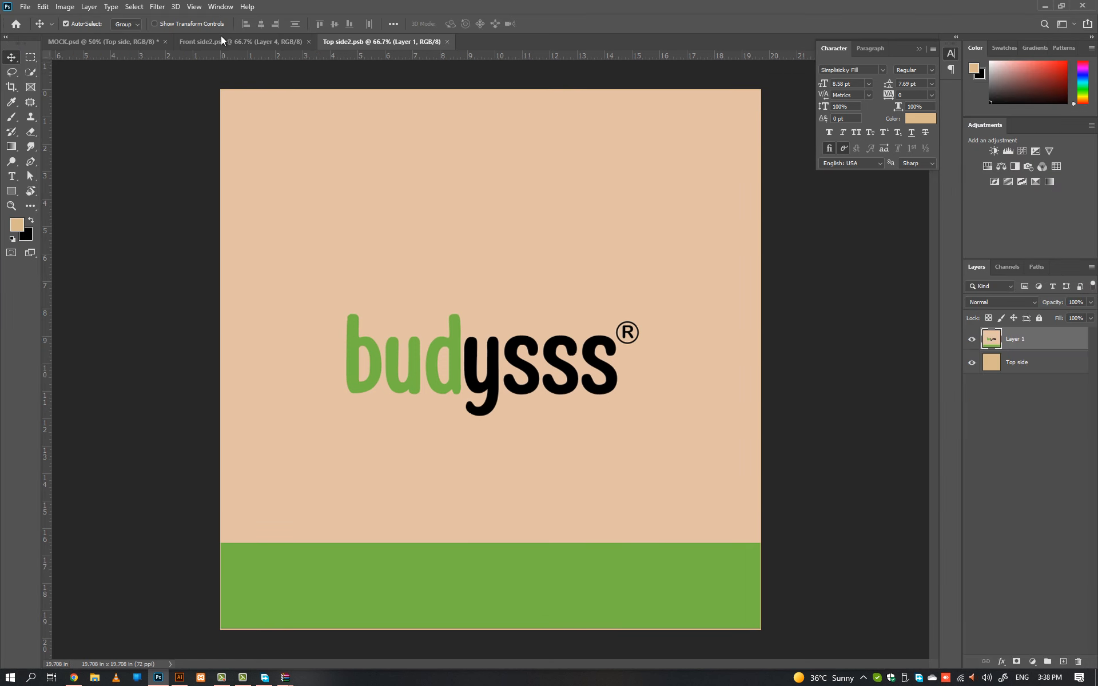
{"action": "left_click", "coordinate": [124, 40]}
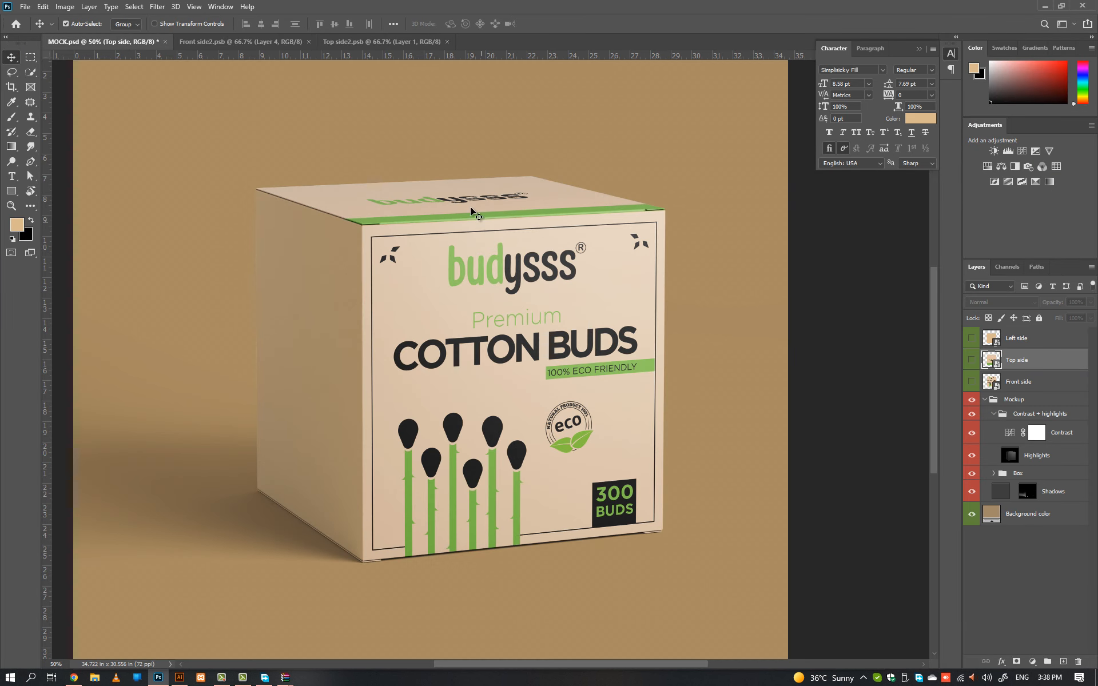
- Place the same captured panel in the Left side smart object, scaled to fill the canvas, save, and return to MOCK.psd
{"action": "double_click", "coordinate": [992, 338]}
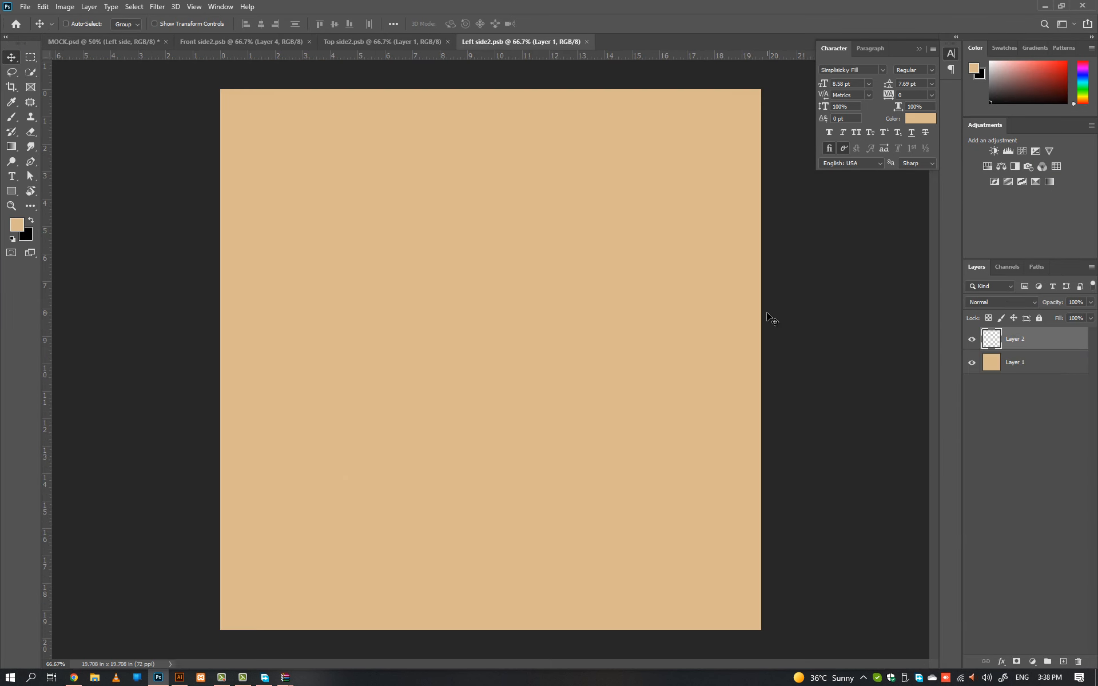
{"action": "key", "text": "ctrl+t"}
{"action": "left_click_drag", "start_coordinate": [683, 171], "coordinate": [765, 86]}
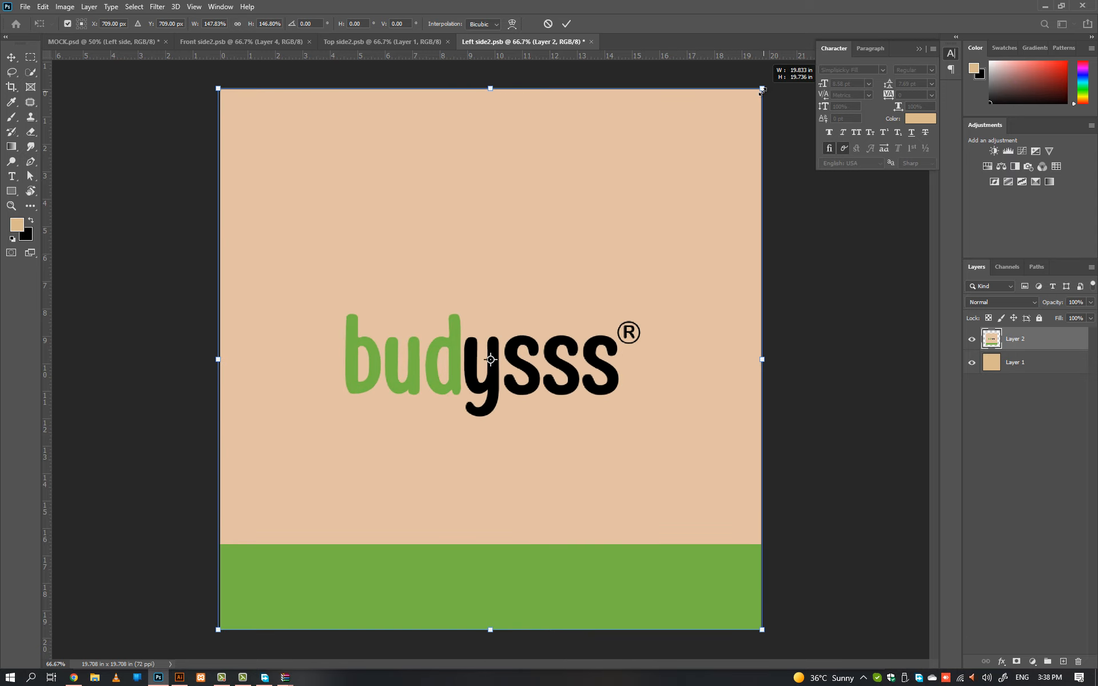
{"action": "key", "text": "Return"}
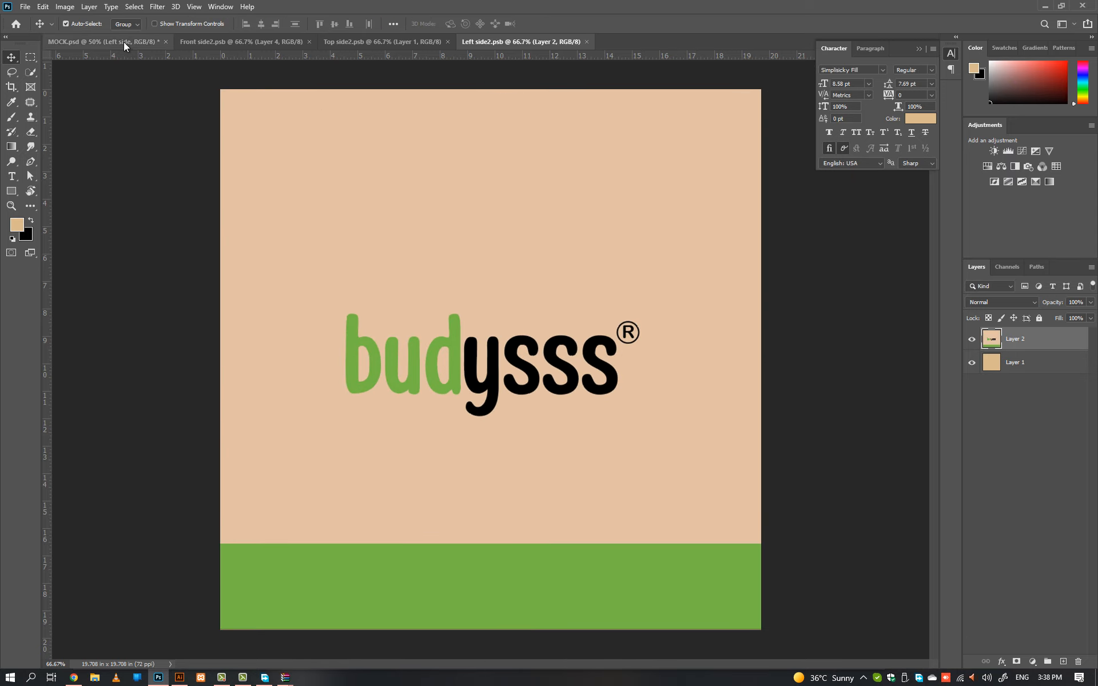
{"action": "left_click", "coordinate": [125, 43]}
- Try the light green 98cb6b, sampled from the box's front logo, as the mockup's background color
{"action": "double_click", "coordinate": [991, 513]}
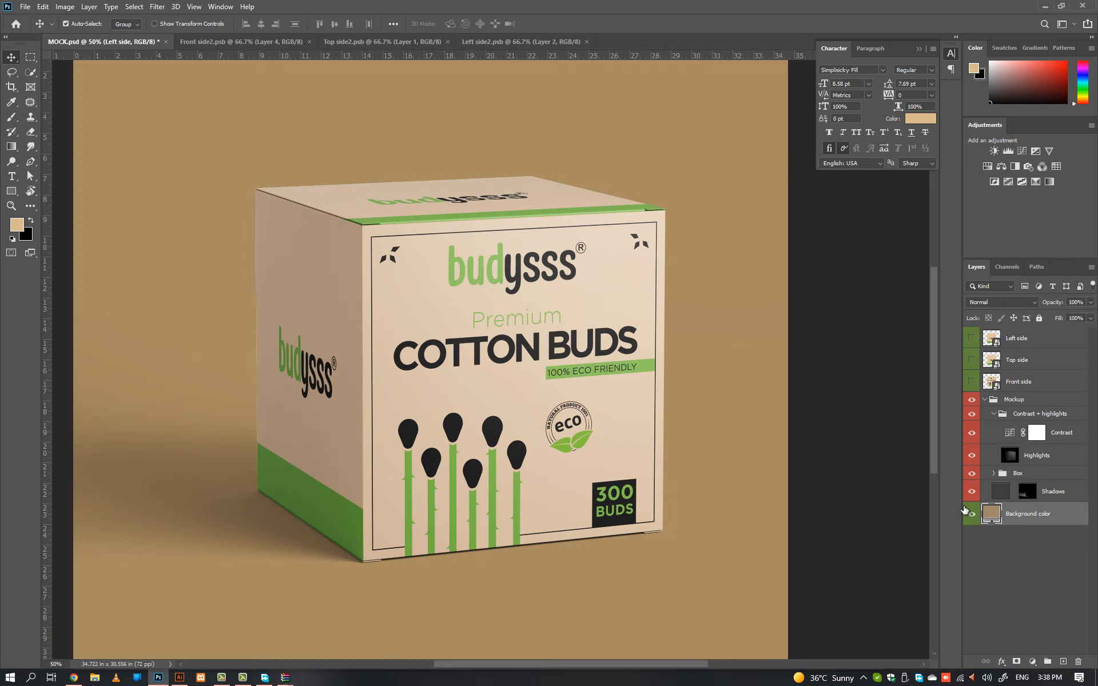
{"action": "left_click", "coordinate": [673, 339]}
{"action": "left_click_drag", "start_coordinate": [724, 502], "coordinate": [716, 466]}
{"action": "left_click", "coordinate": [582, 442]}
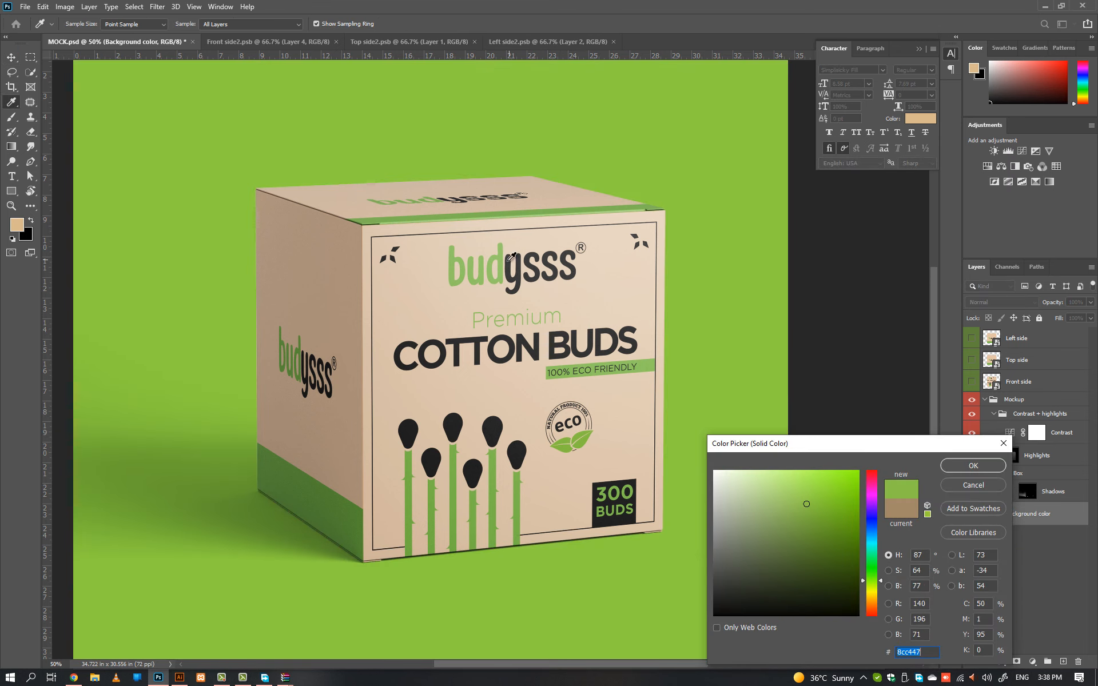
{"action": "left_click", "coordinate": [504, 259]}
{"action": "key", "text": "Return"}
{"action": "scroll", "coordinate": [476, 301], "scroll_direction": "down", "scroll_amount": 2}
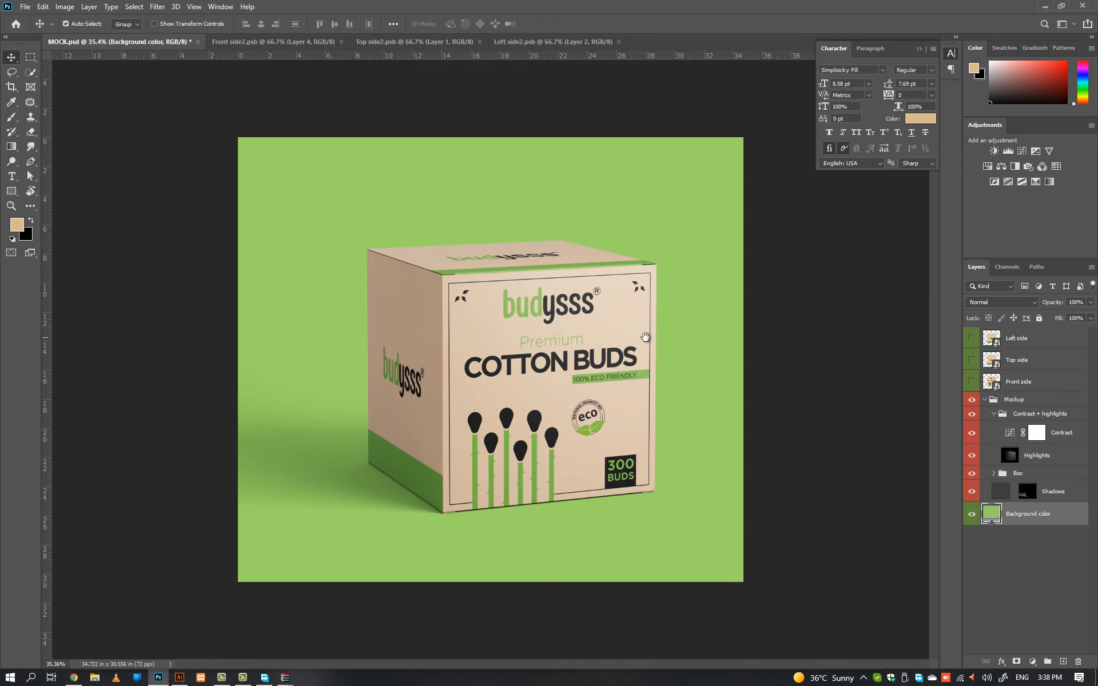
{"action": "scroll", "coordinate": [639, 428], "scroll_direction": "up", "scroll_amount": 2}
- Set the mockup's background color to a neutral dark gray
{"action": "double_click", "coordinate": [992, 515]}
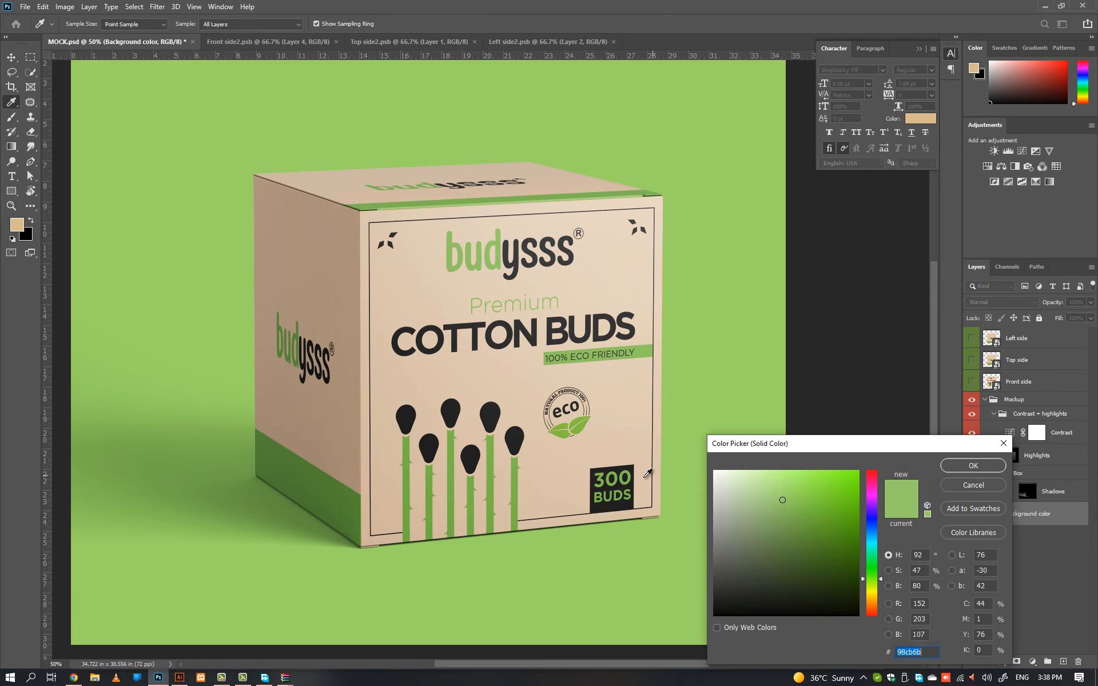
{"action": "left_click_drag", "start_coordinate": [744, 549], "coordinate": [685, 560]}
{"action": "key", "text": "Return"}
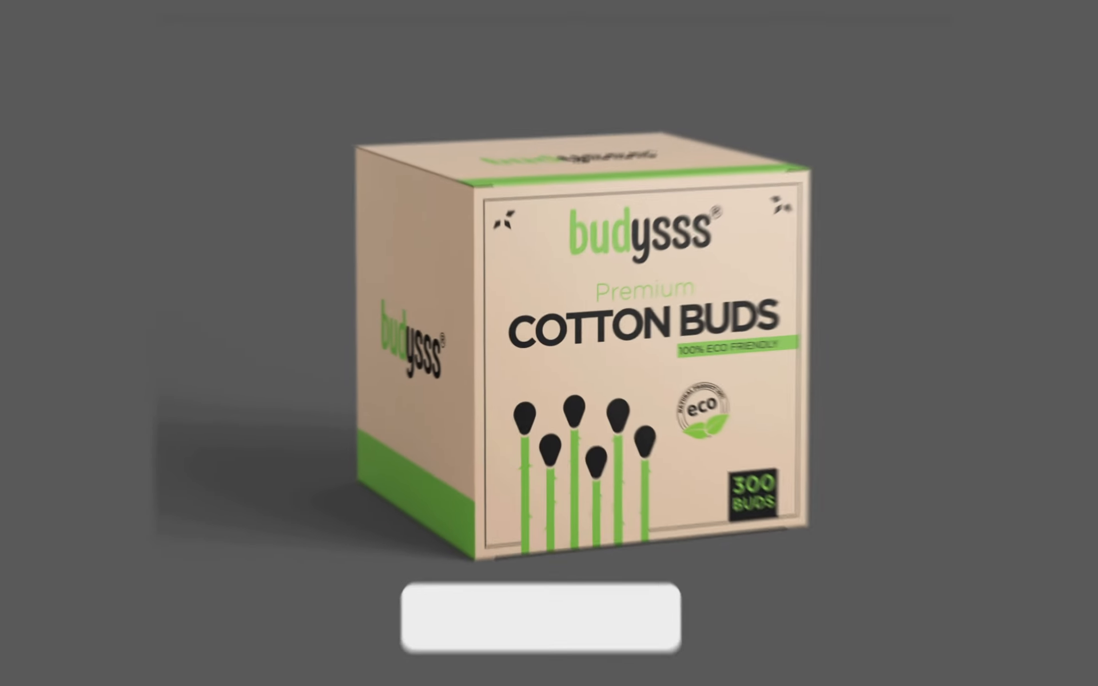